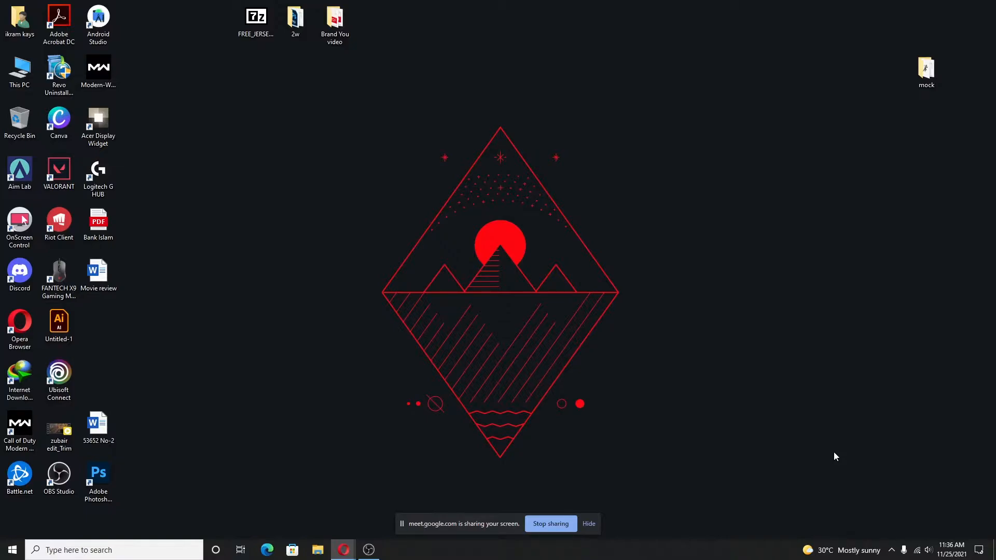
Step: Move the 53652 No-2 document and the Adobe Photoshop shortcut up one slot each in the desktop icon column
drag(110, 421, 109, 371)
drag(98, 473, 99, 425)
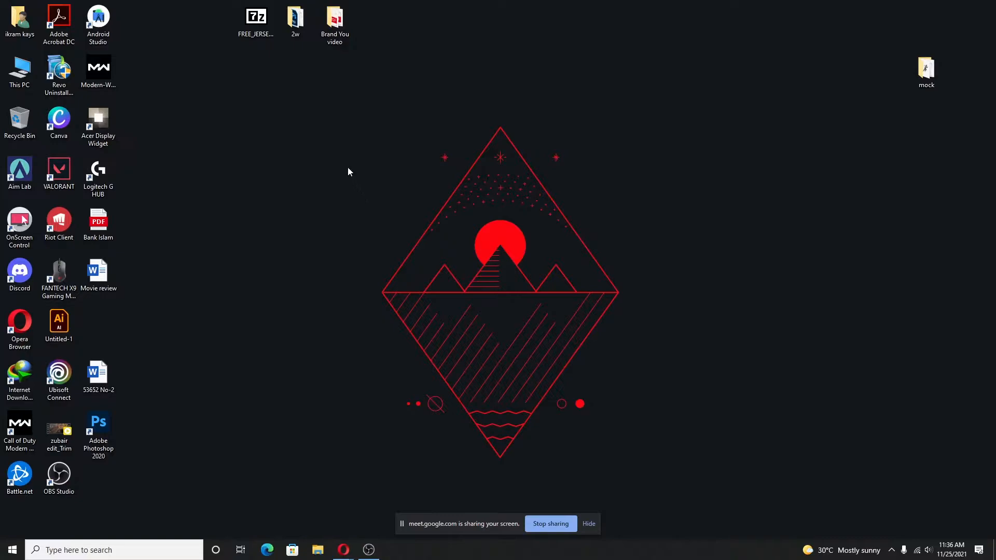
Step: Open the mock folder from the desktop and open the TSHIRT_MOCKUP_JERSEYSTYLE PSD file in Photoshop
double_click(926, 70)
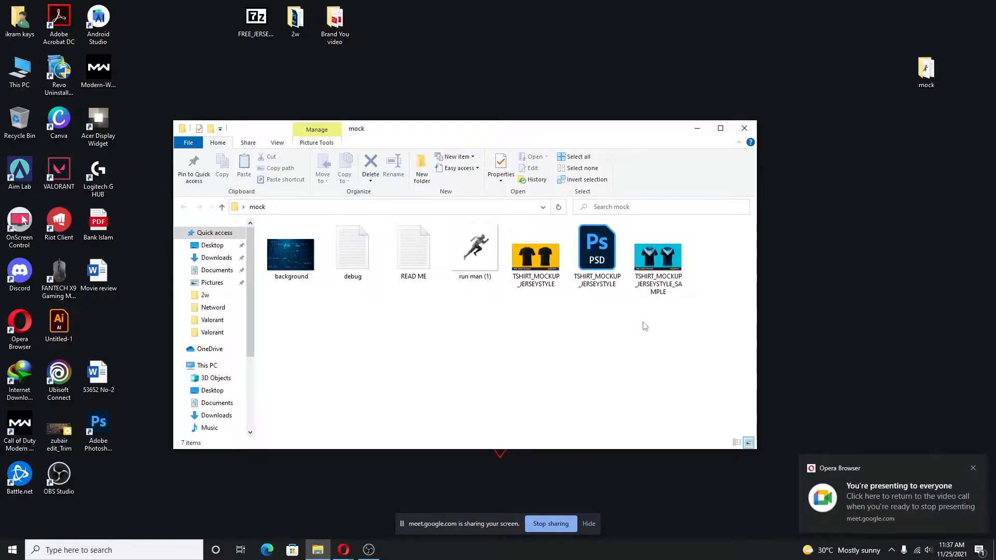
drag(707, 372, 304, 304)
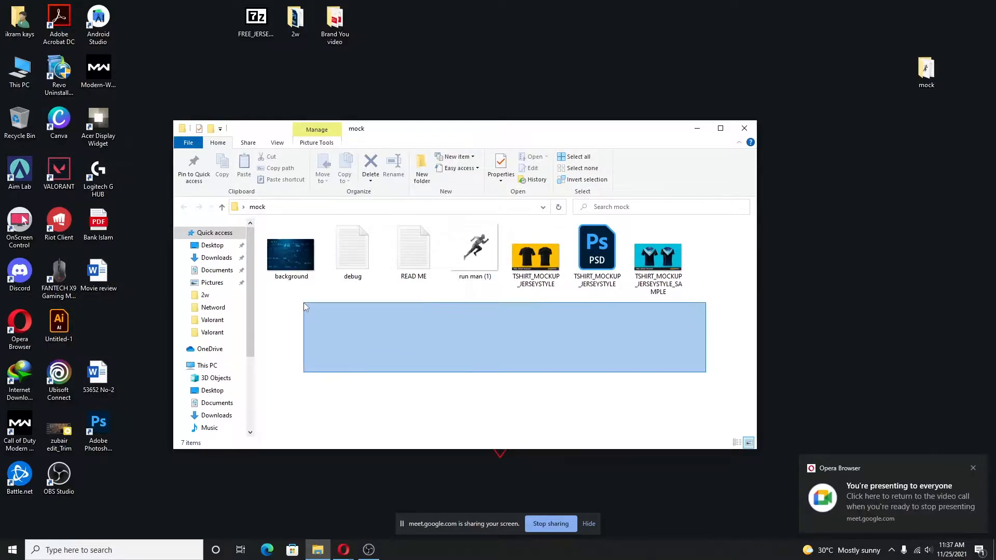
drag(695, 339, 218, 252)
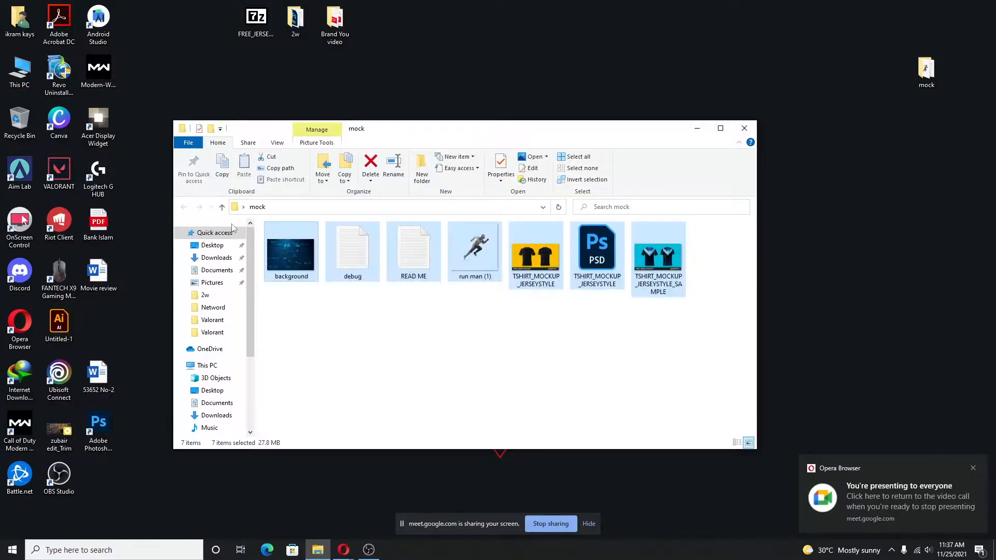
click(618, 328)
click(600, 277)
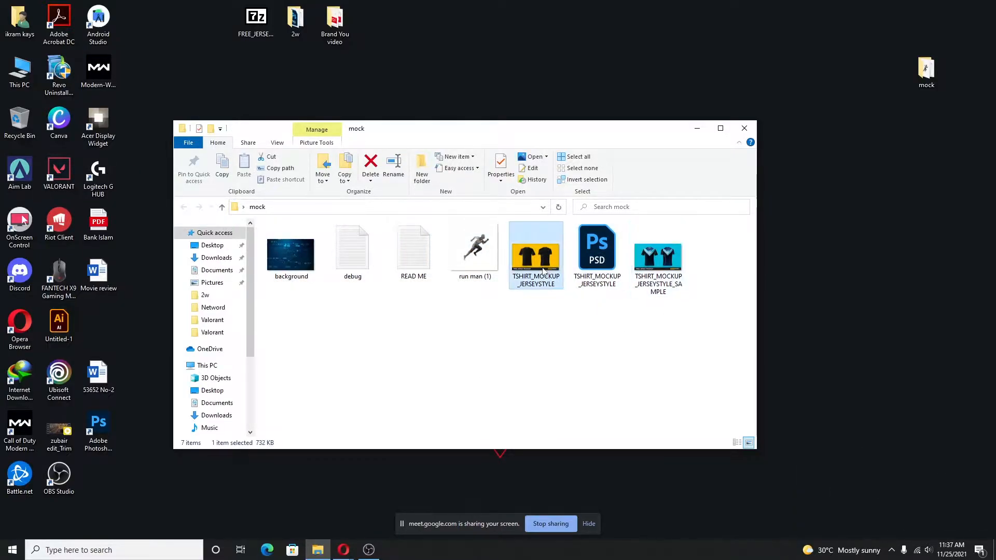
double_click(581, 266)
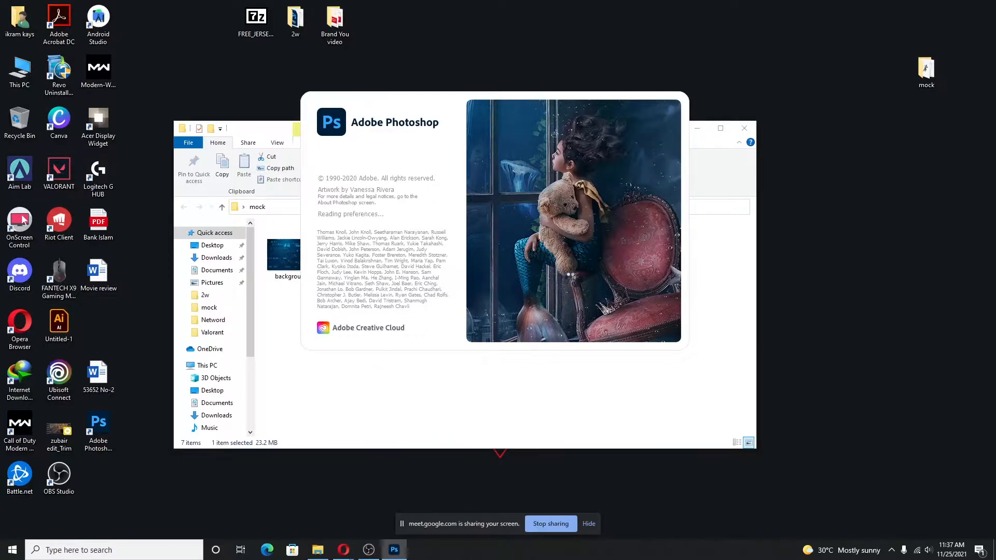
Step: Switch to OBS, check the remaining audio mixer channels, and minimise its window
click(371, 551)
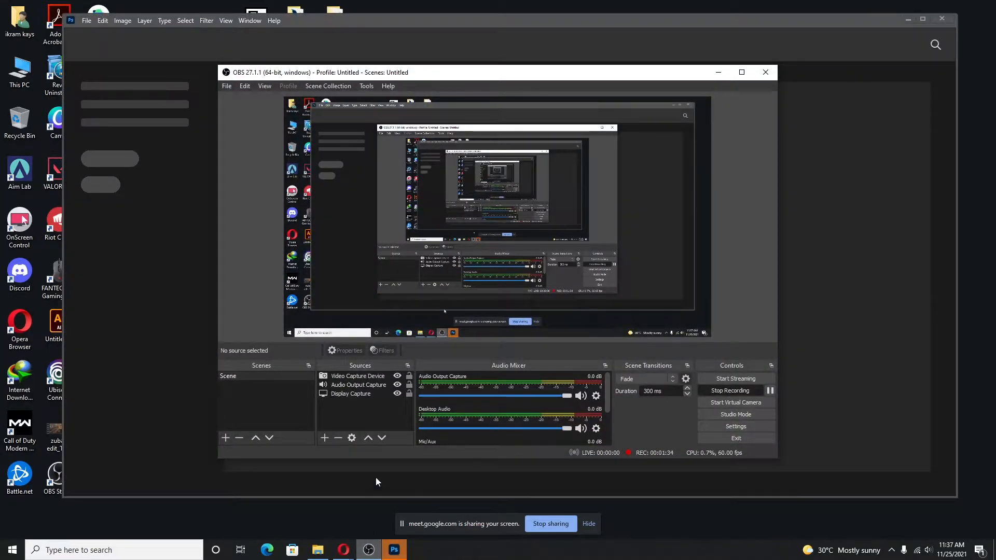
scroll(546, 405, down, 2)
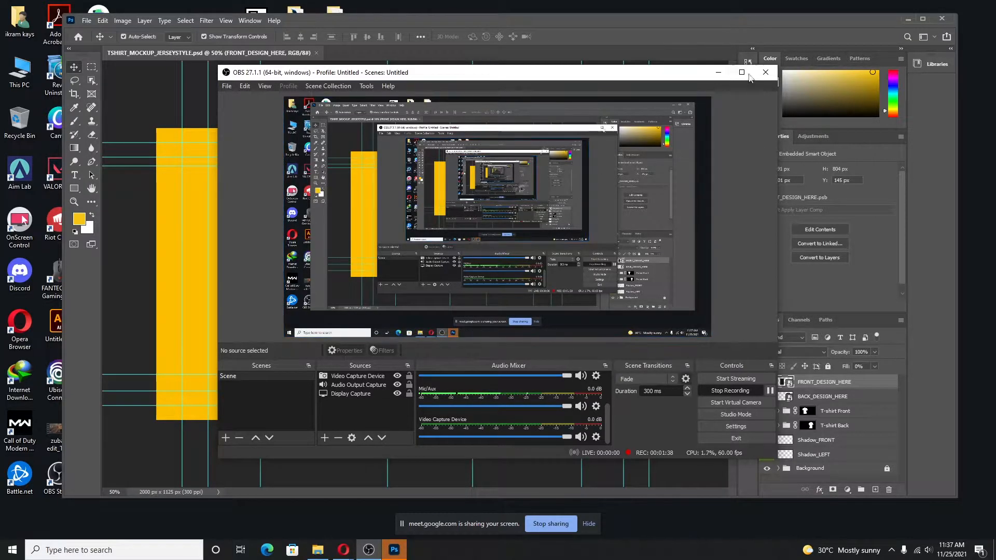
click(718, 72)
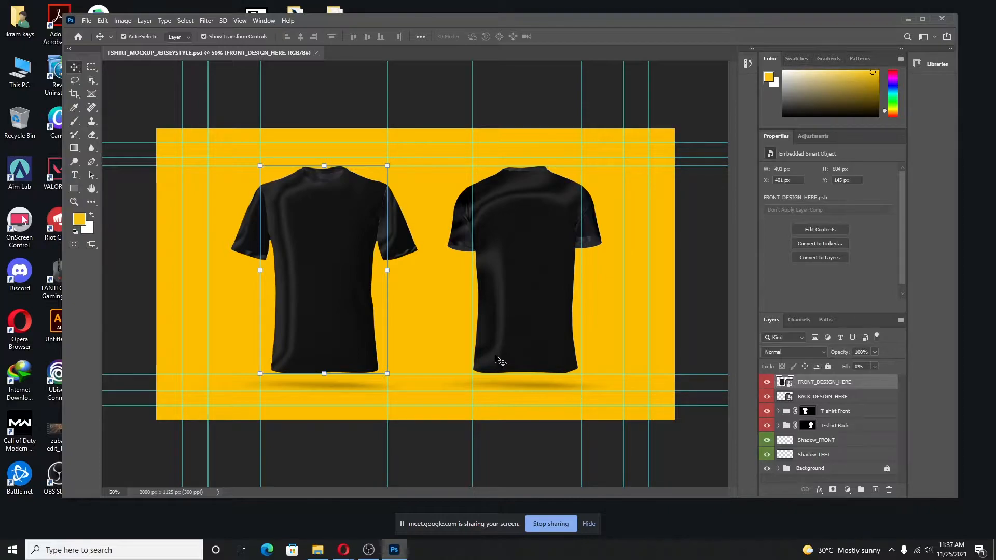
drag(608, 20, 468, 322)
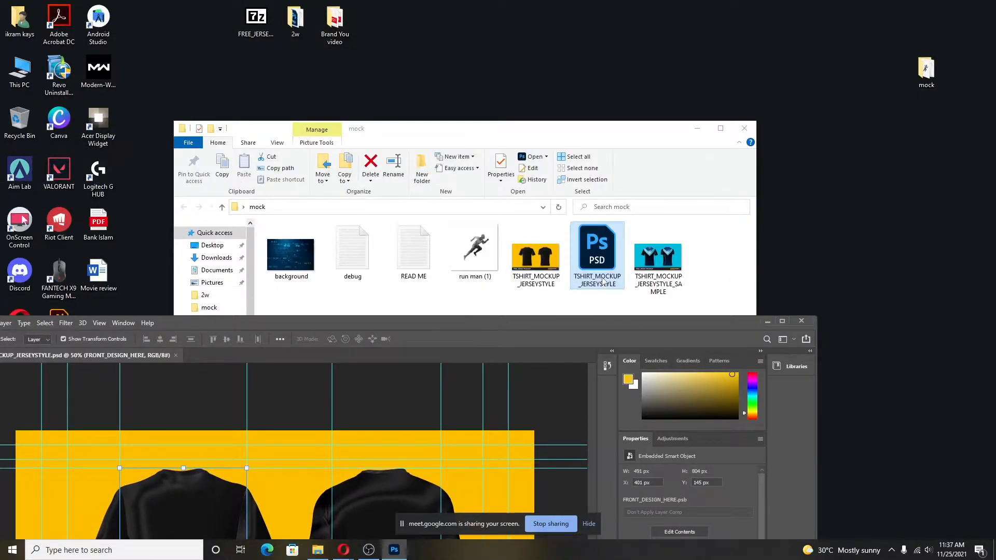
drag(574, 321, 691, 20)
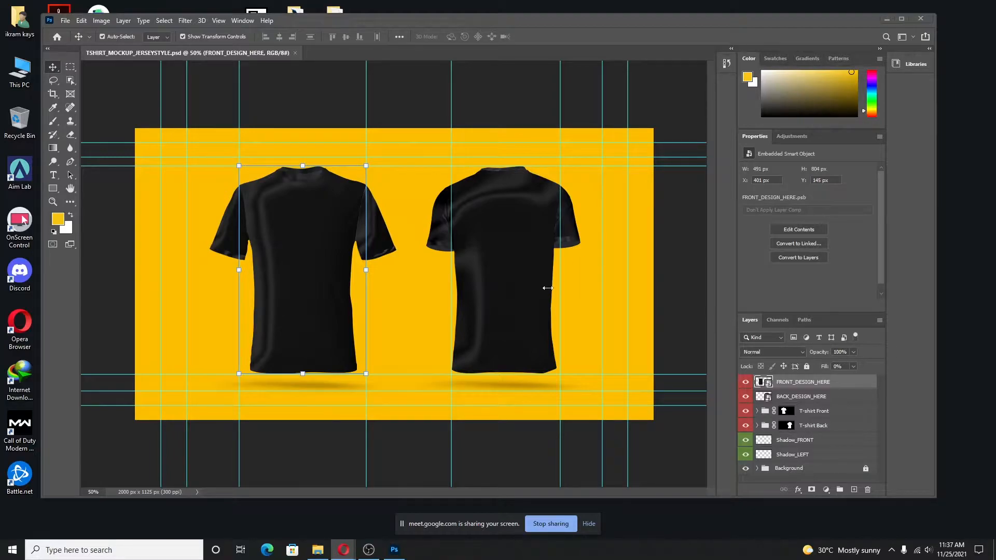
click(423, 105)
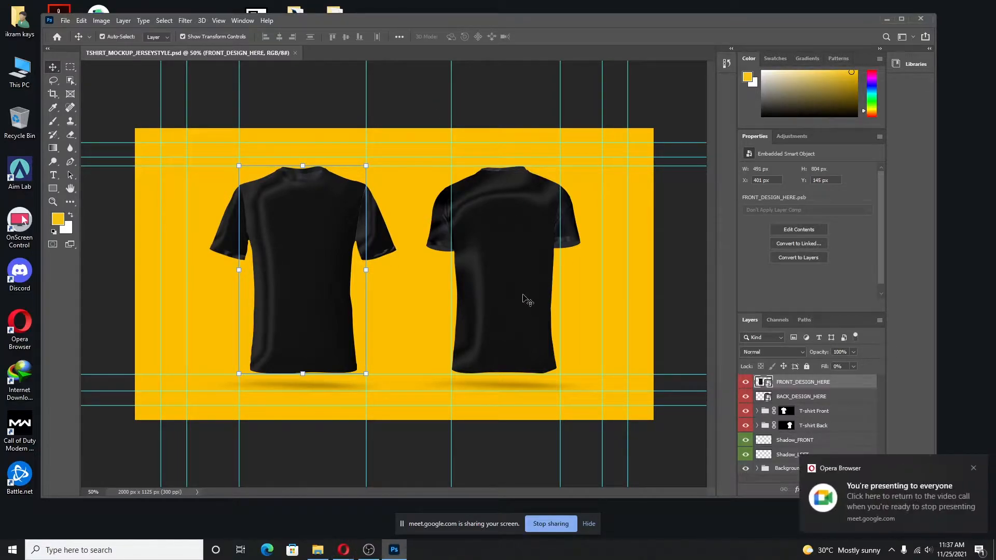
click(974, 468)
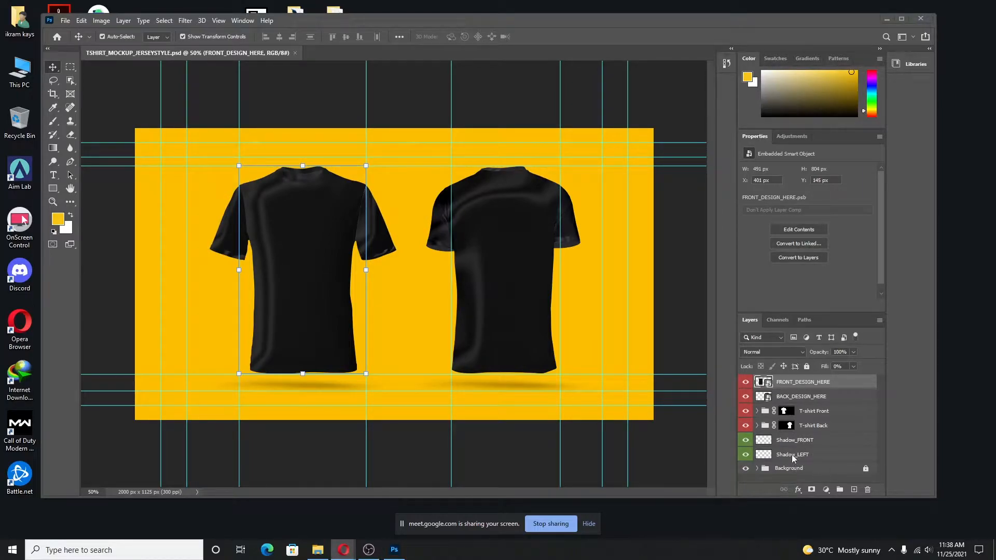
Step: Examine the layers inside the T-shirt Front group of the mockup and collapse the group again
click(757, 469)
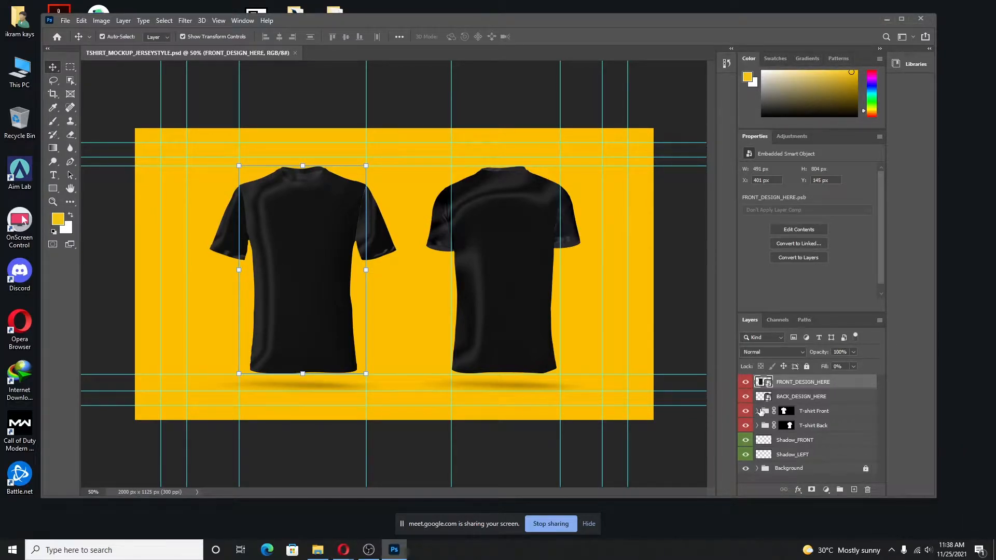
click(758, 411)
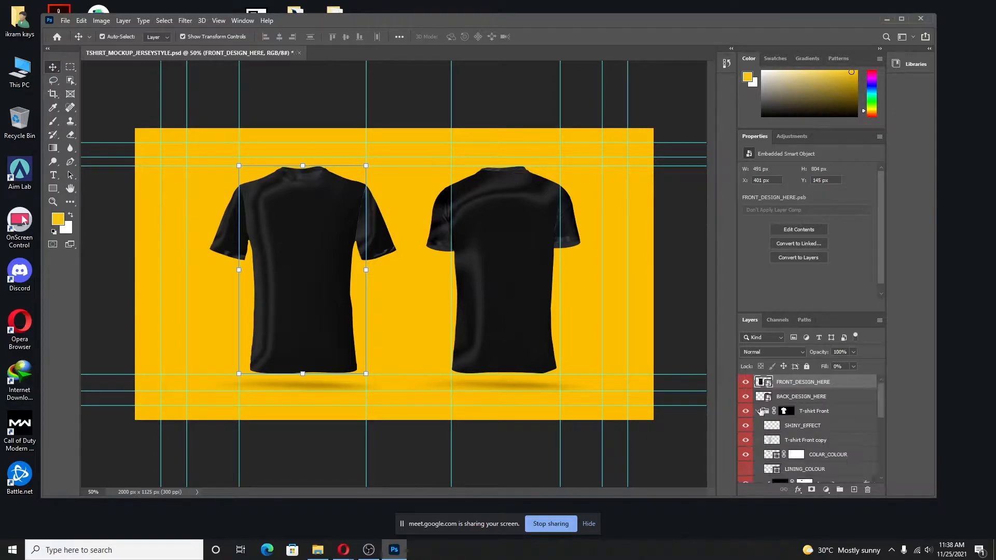
scroll(760, 414, down, 5)
scroll(763, 423, up, 5)
click(756, 412)
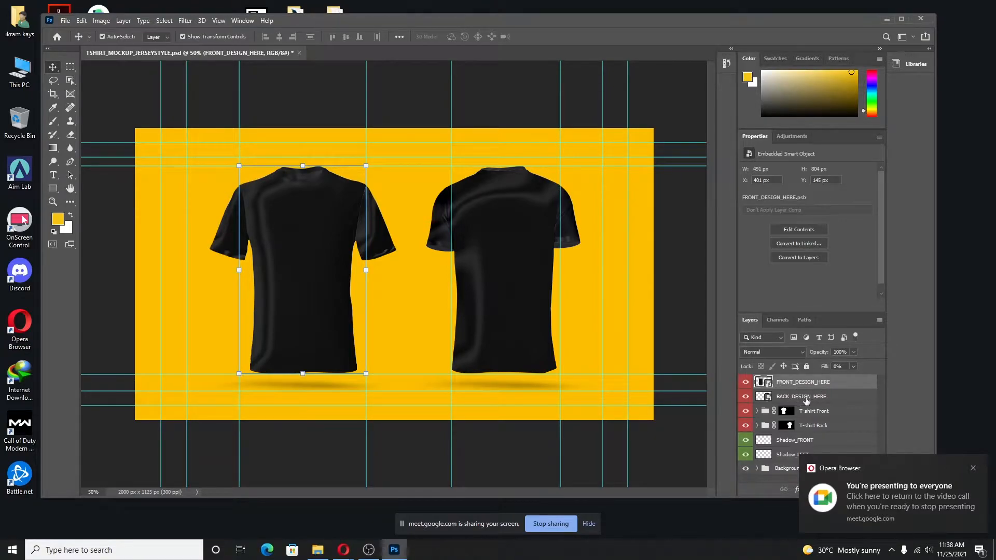
Step: Open the contents of the FRONT_DESIGN_HERE smart object for editing and maximise the Photoshop window
double_click(767, 384)
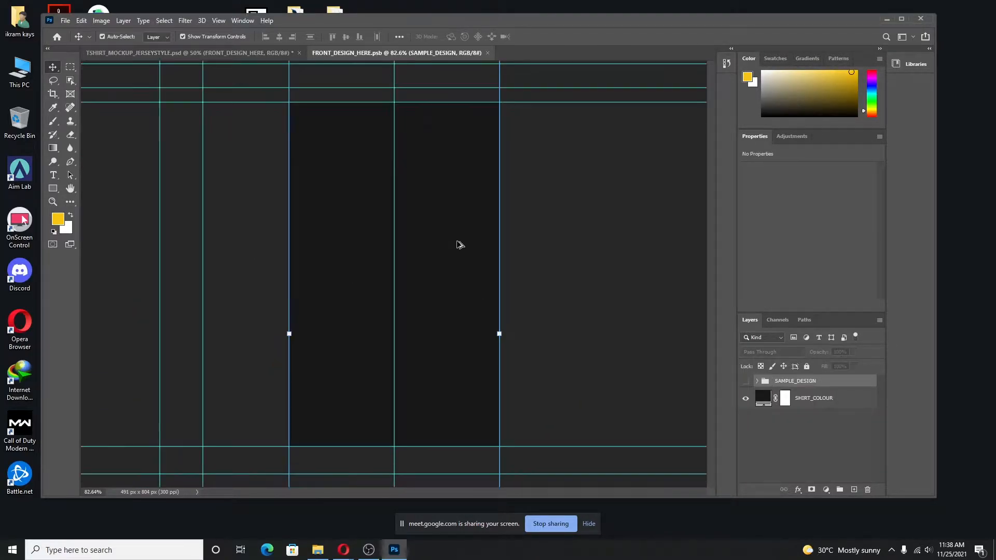
click(901, 20)
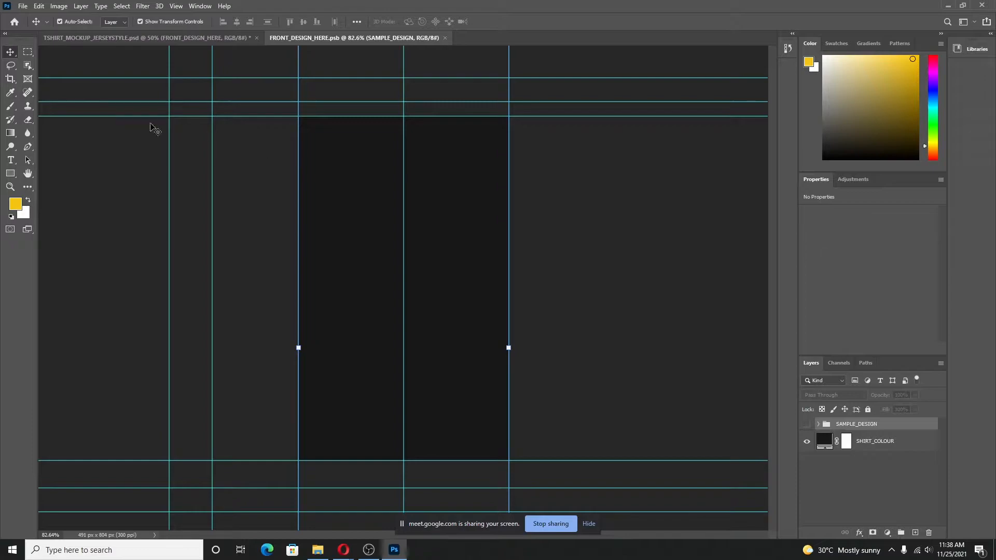
Step: Draw a yellow rectangle about 118 × 139 px on the upper front design, save it, and view it on the shirt mockup
click(10, 174)
drag(363, 160, 413, 219)
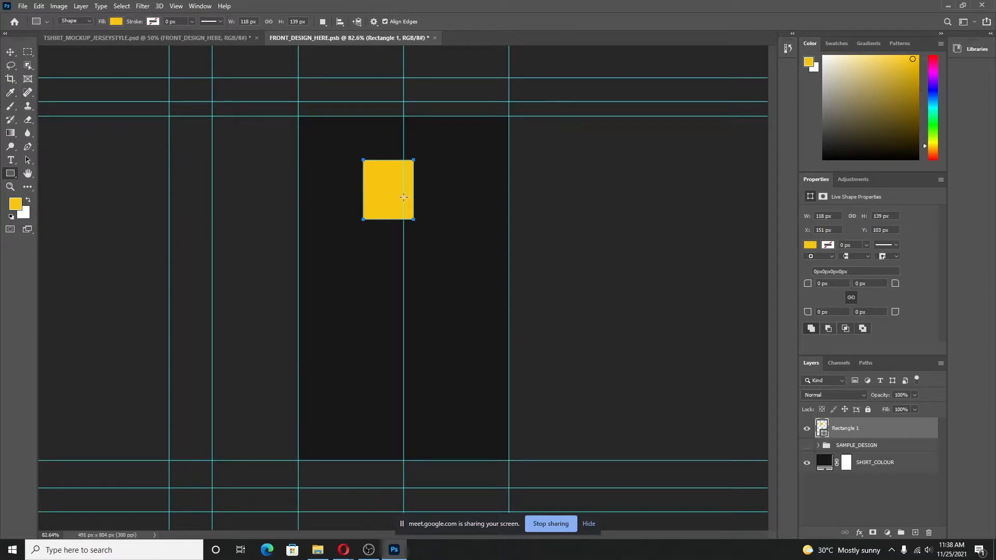
key(ctrl+s)
click(123, 38)
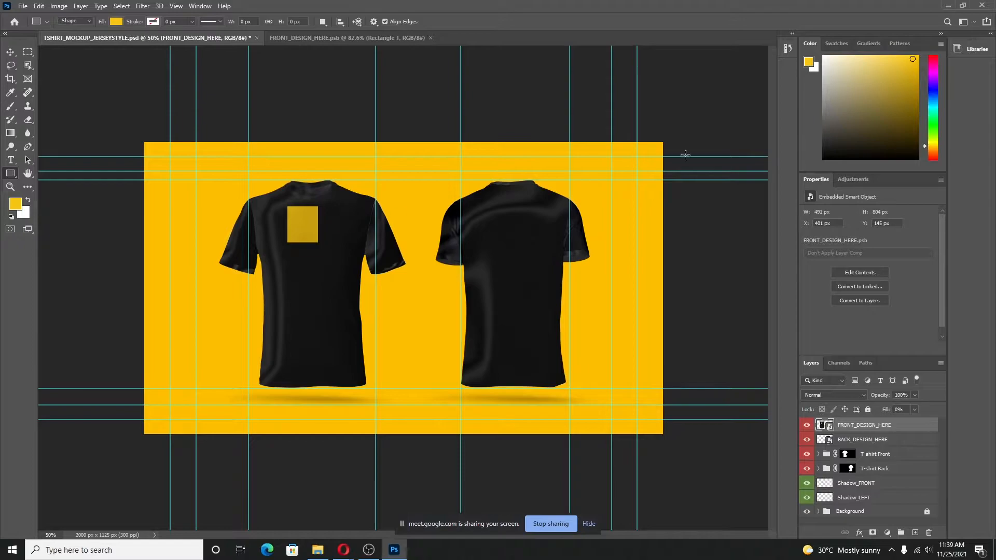
key(alt+Tab)
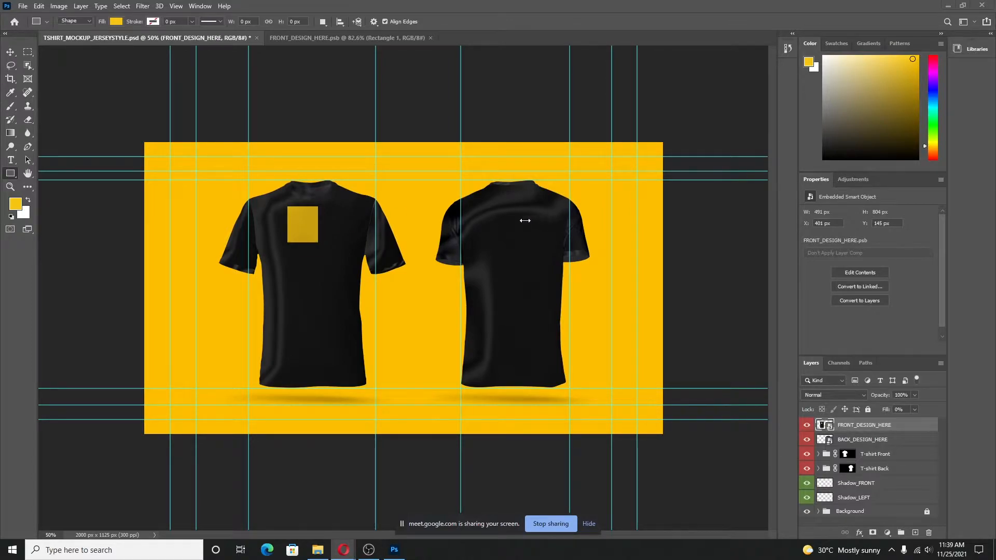
Step: Draw two smaller yellow rectangles below the first, the lower about 53 × 70 px, save, and check them on the mockup
click(305, 39)
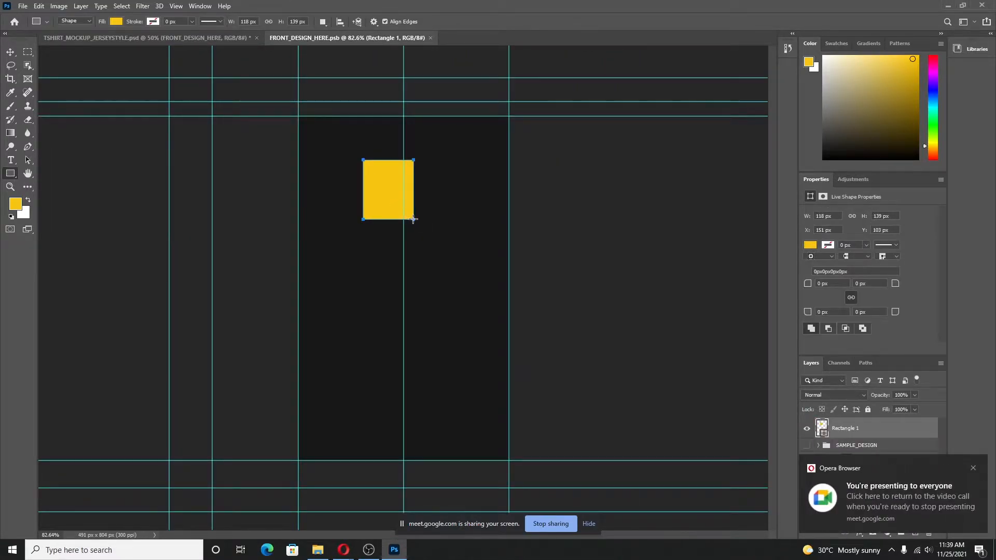
mouse_move(413, 218)
mouse_down()
mouse_move(433, 242)
mouse_move(437, 303)
mouse_up()
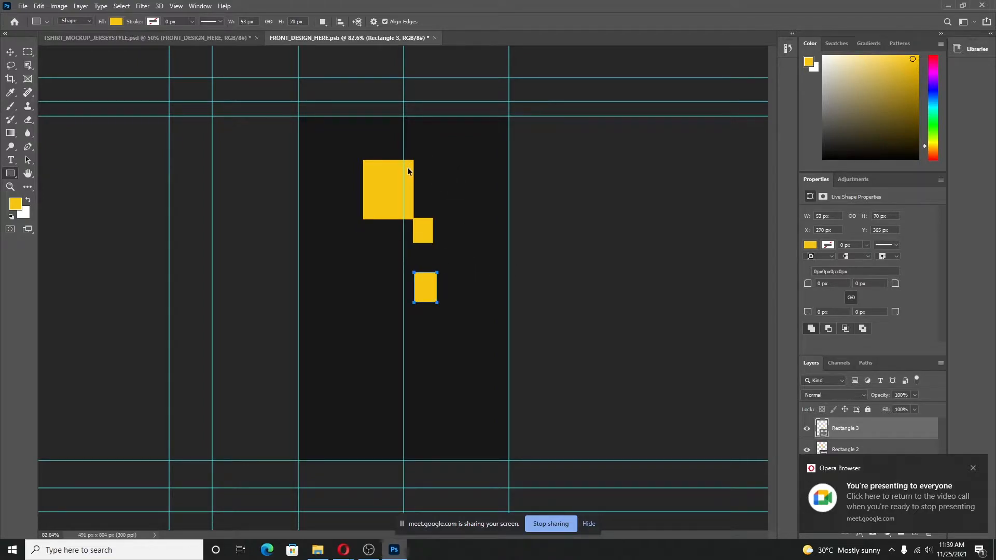
click(167, 40)
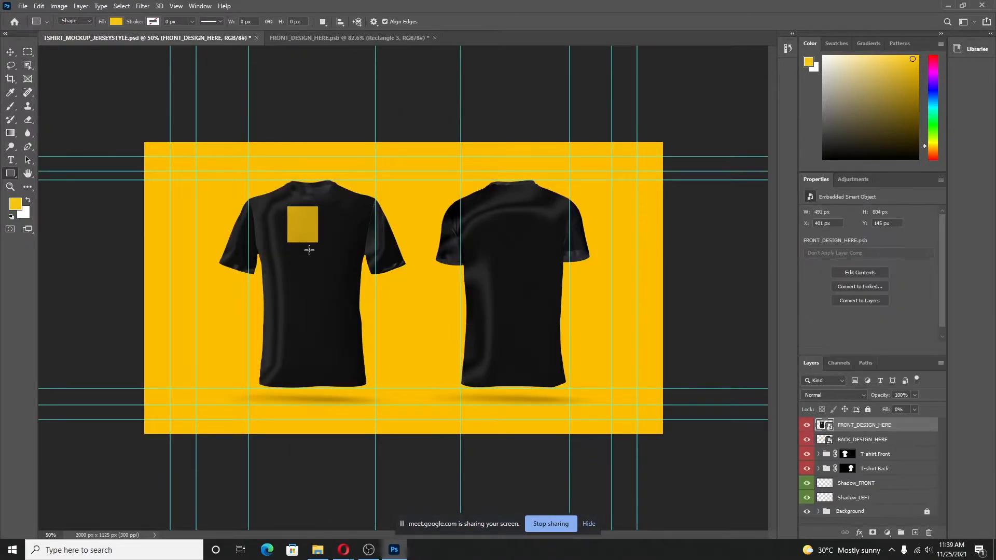
click(357, 40)
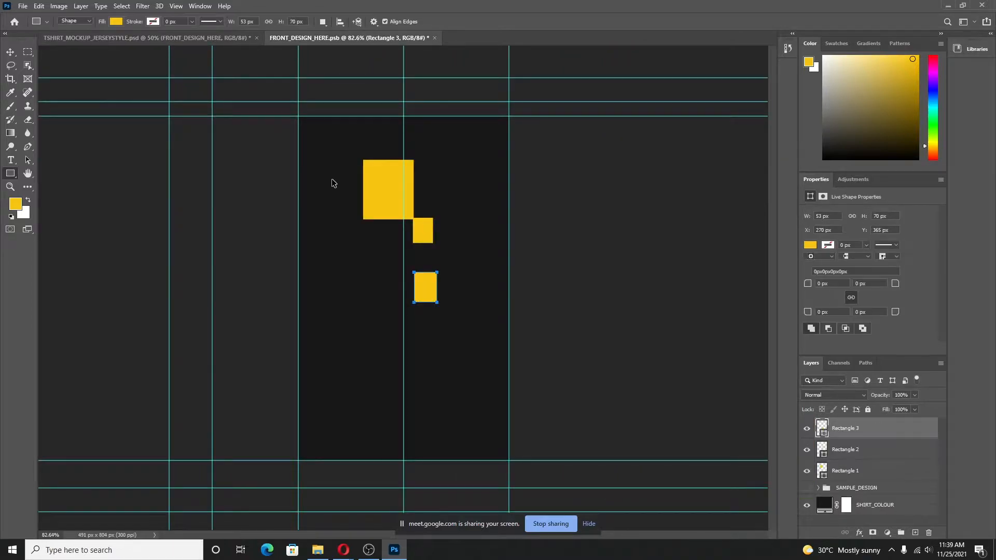
click(177, 38)
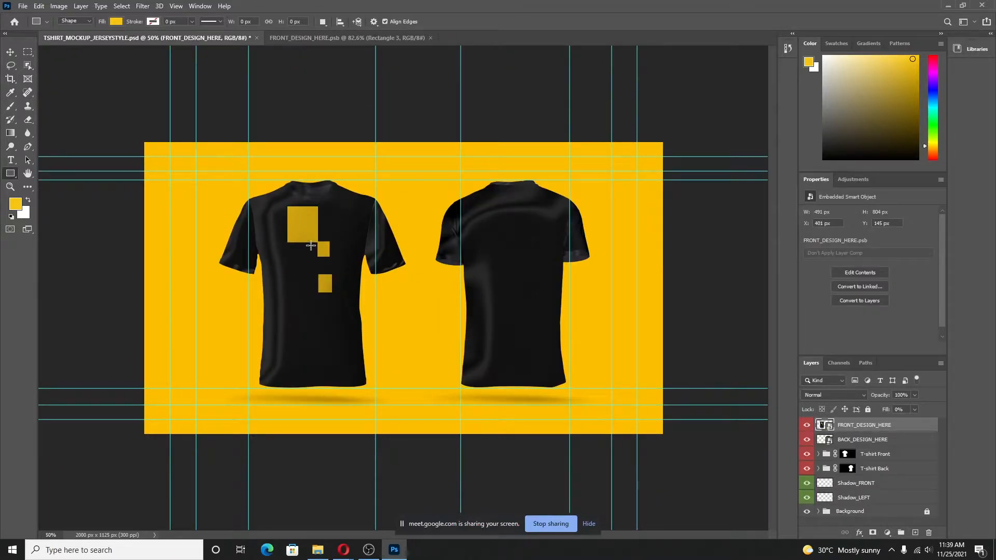
click(356, 37)
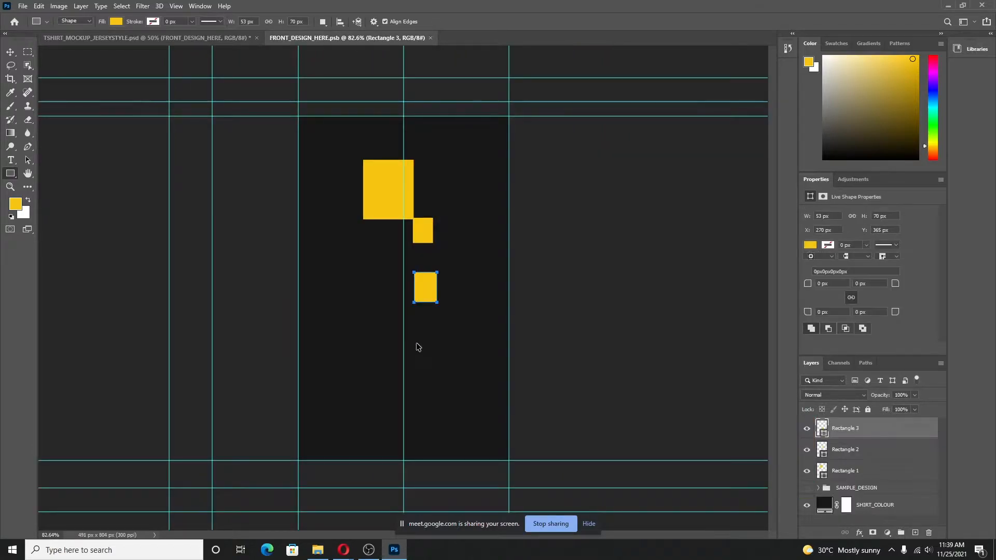
Step: Undo the three yellow rectangles in the front design
key(ctrl+z)
key(ctrl+z)
key(ctrl+z)
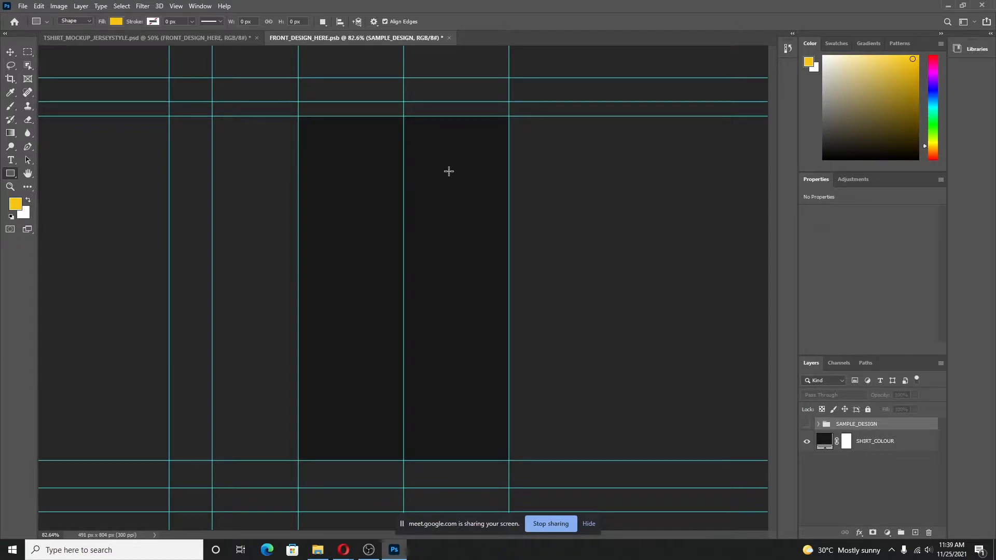
Step: Add the horizontal text "KICT VIRTUAL" to the upper front design and move it fully inside the dark shirt area
click(10, 160)
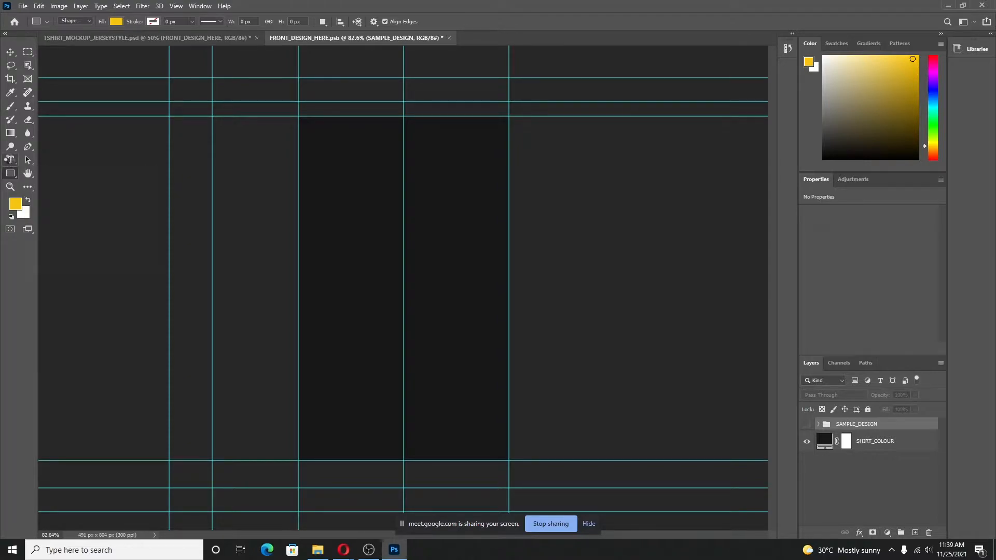
click(352, 177)
click(353, 178)
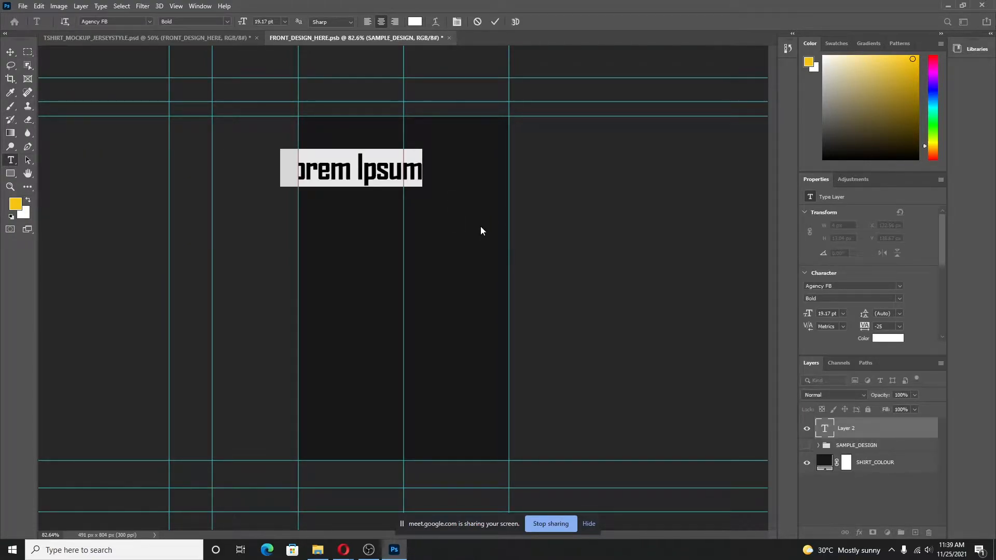
text(Ki)
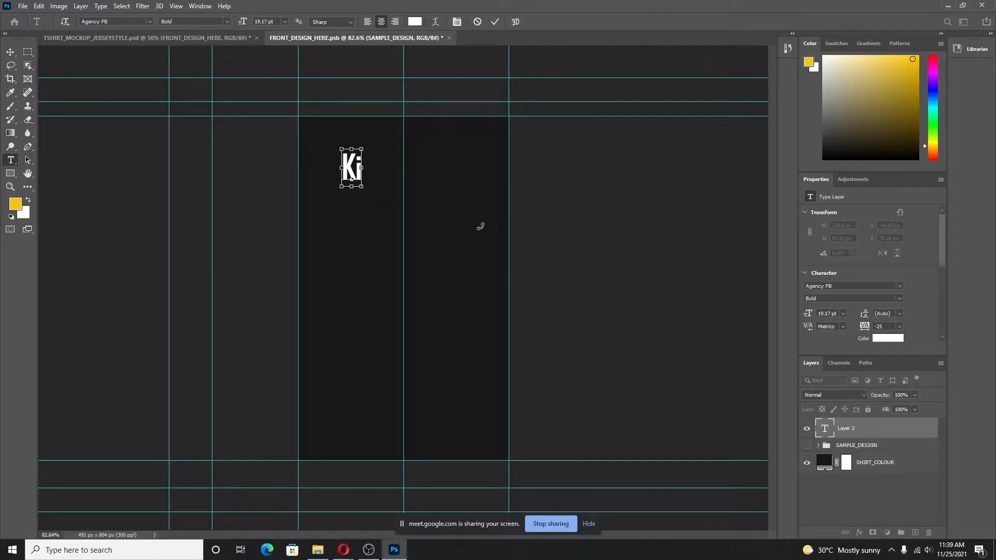
key(BackSpace)
key(BackSpace)
text(KICT)
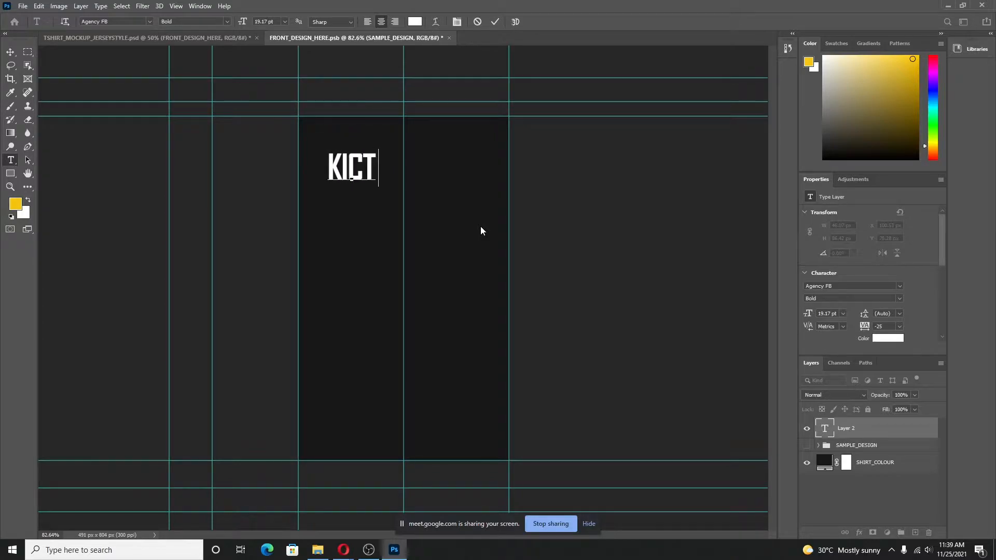
text( VIRTUAL)
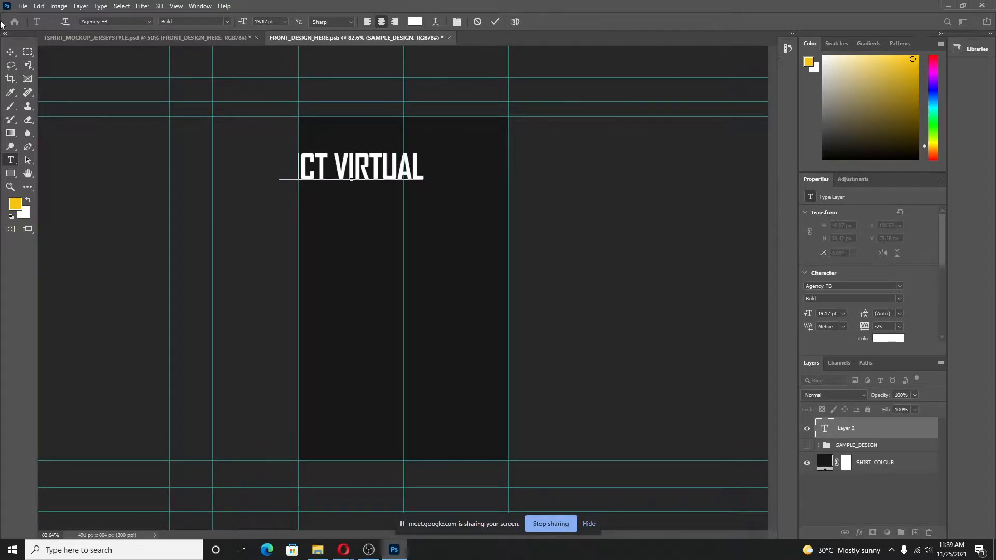
click(10, 52)
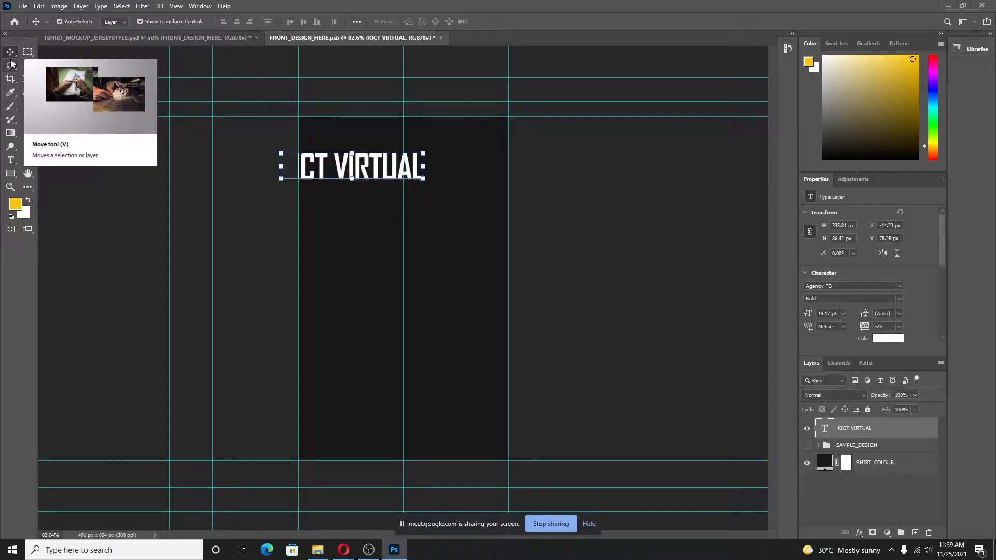
drag(318, 168, 382, 172)
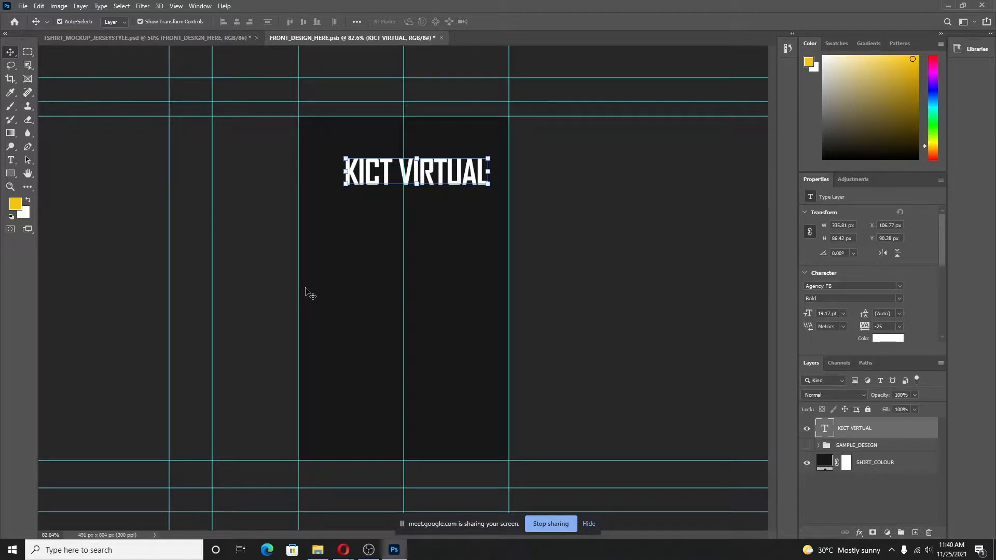
Step: Shift the KICT VIRTUAL text horizontally about 11 px left within the dark shirt area
click(436, 237)
click(417, 177)
drag(420, 176, 416, 175)
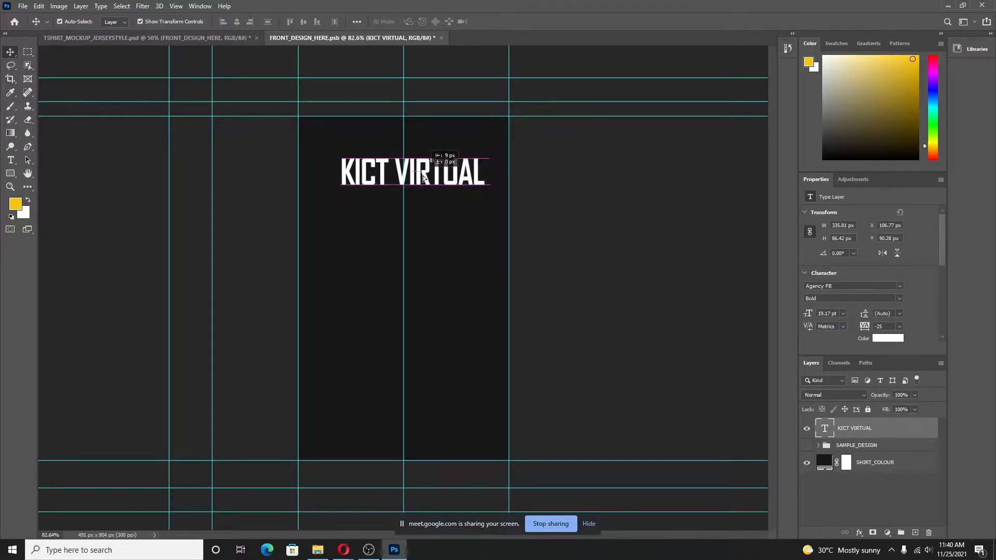
click(462, 237)
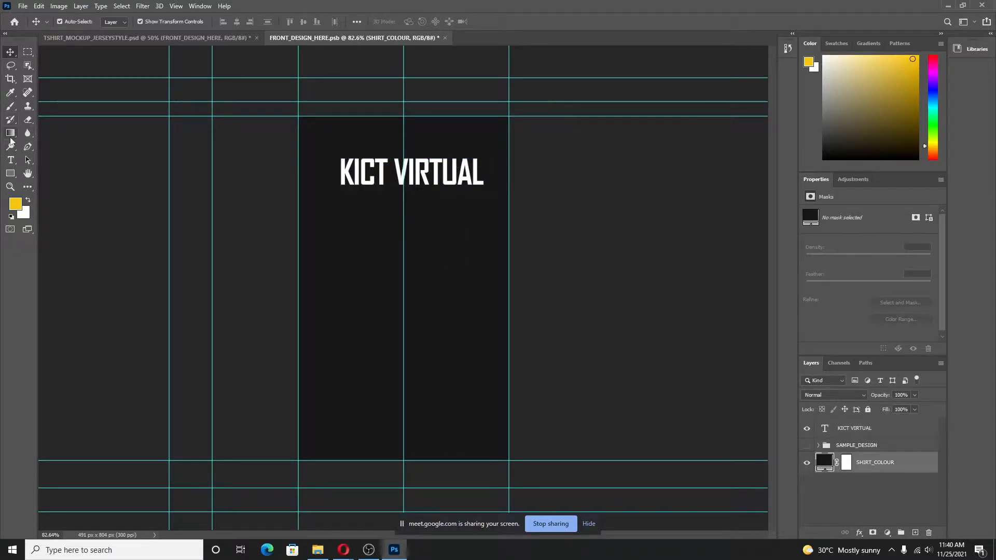
Step: Add the horizontal text "RUN" on a new type layer below KICT VIRTUAL
click(10, 160)
click(346, 222)
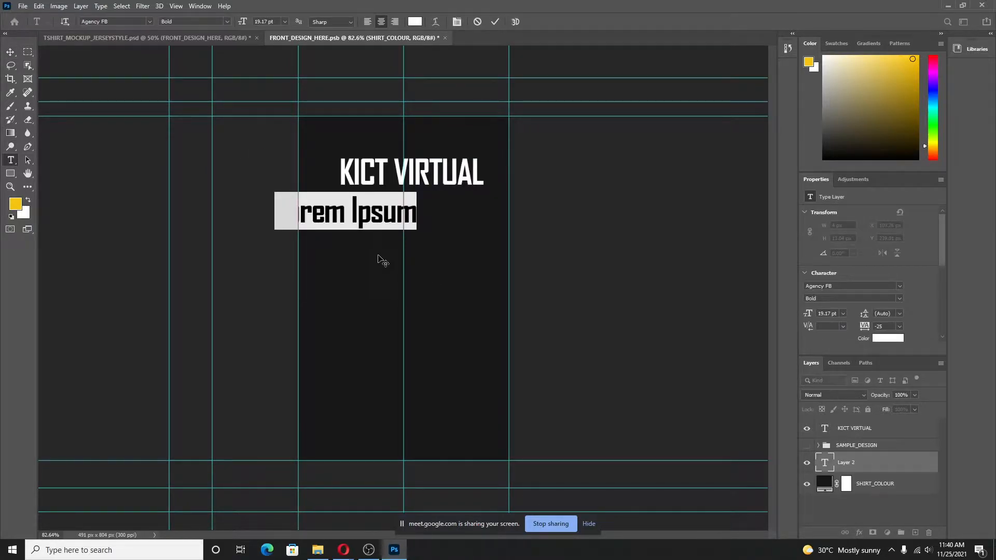
text(RUN)
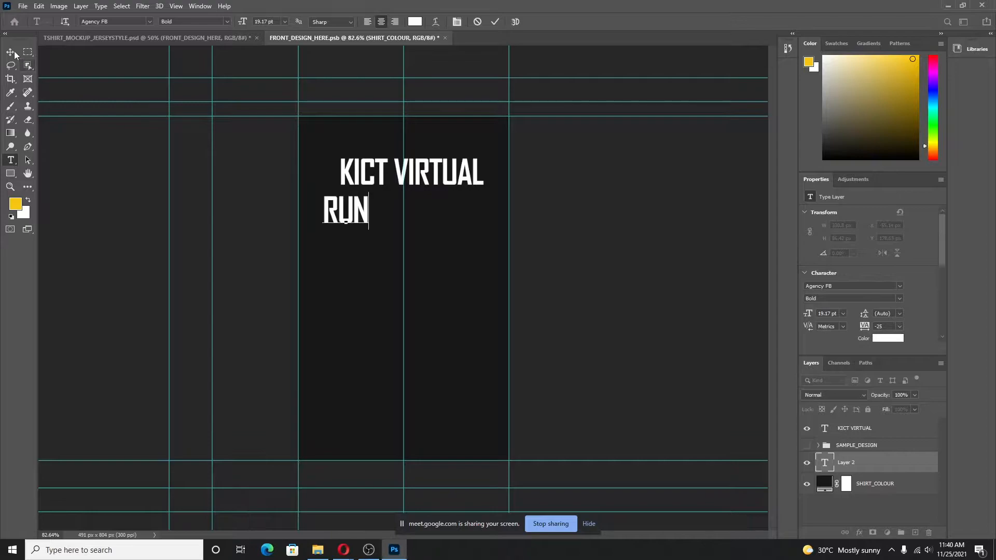
key(ctrl+Return)
Step: Scale the RUN text to about 191% and align its left edge directly beneath KICT VIRTUAL
key(v)
drag(342, 215, 431, 265)
key(ctrl+t)
drag(414, 229, 408, 230)
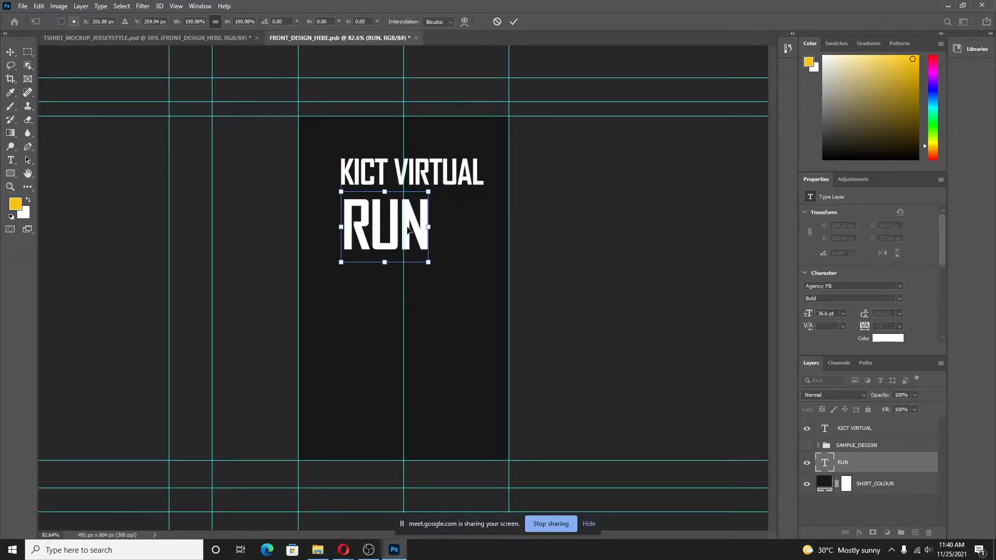
key(Return)
Step: Change the font of the RUN text to Calibri Bold
double_click(380, 229)
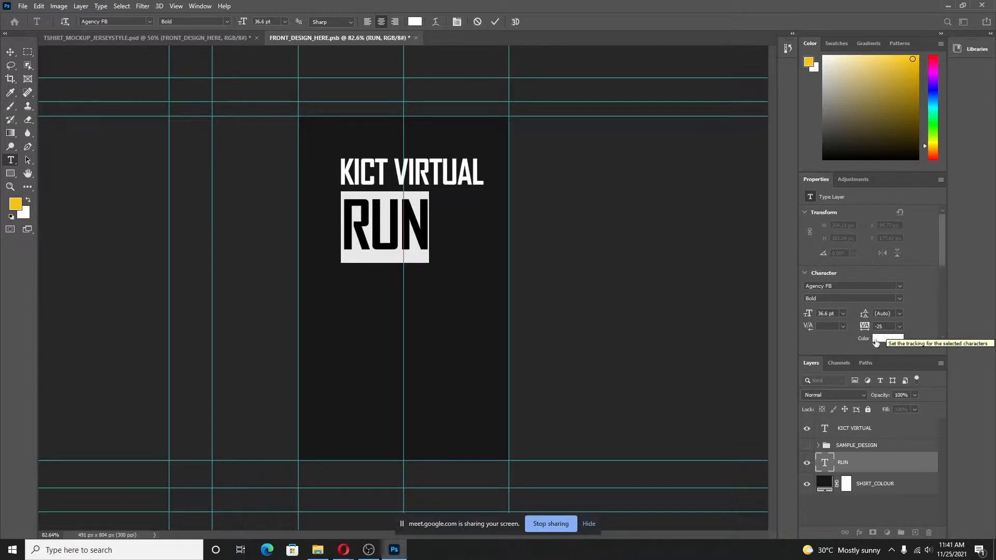
click(124, 21)
text(CA)
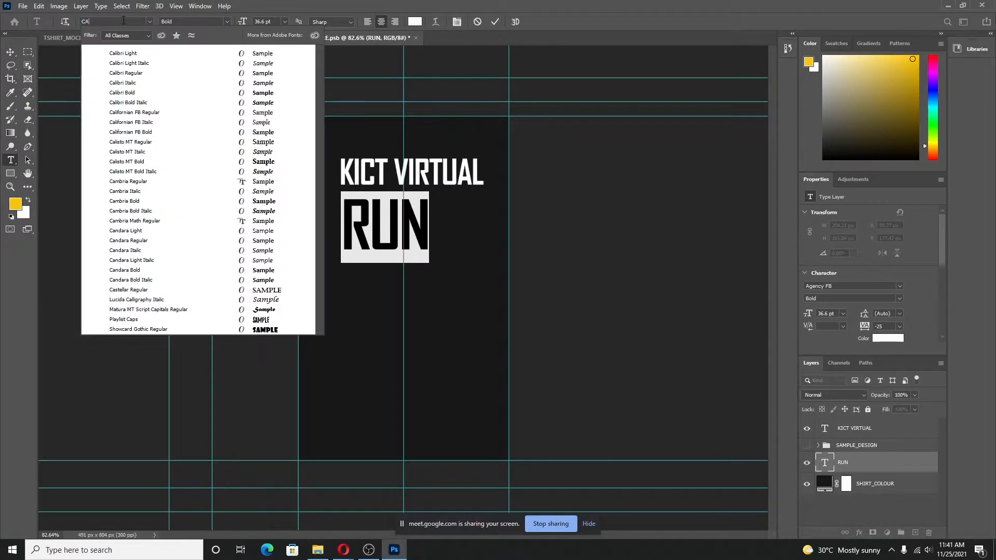
click(128, 93)
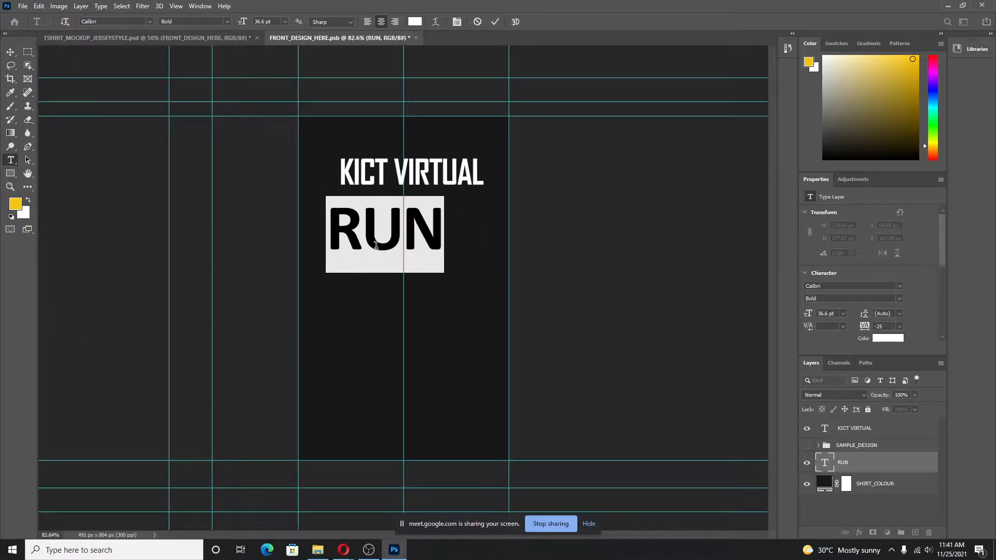
click(10, 53)
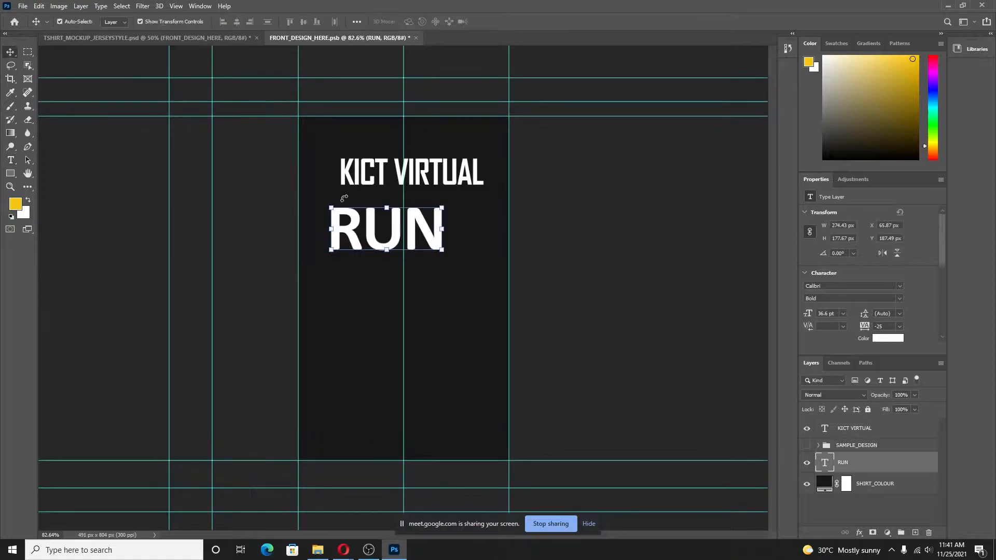
Step: Move the RUN text closer beneath KICT VIRTUAL so their left edges line up
click(387, 233)
drag(386, 233, 394, 216)
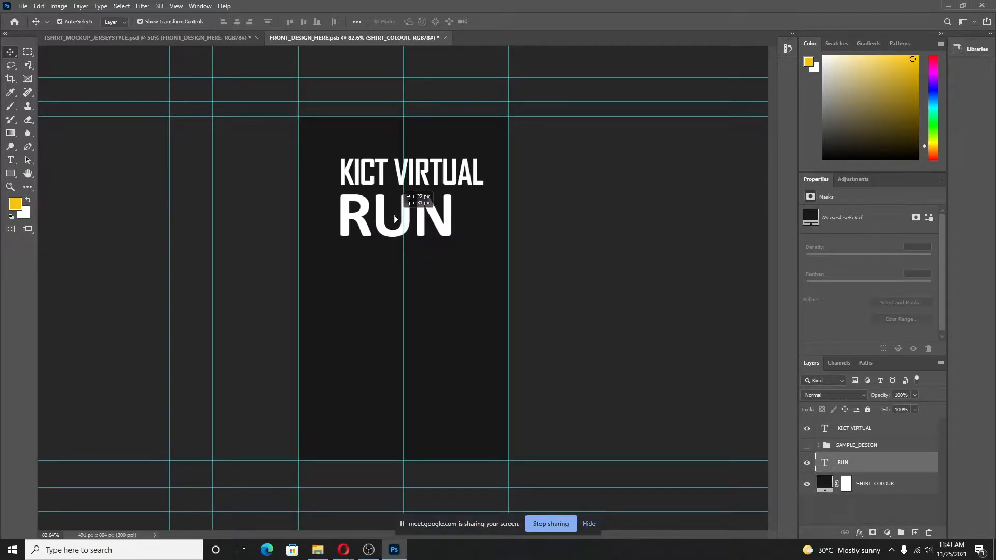
click(438, 282)
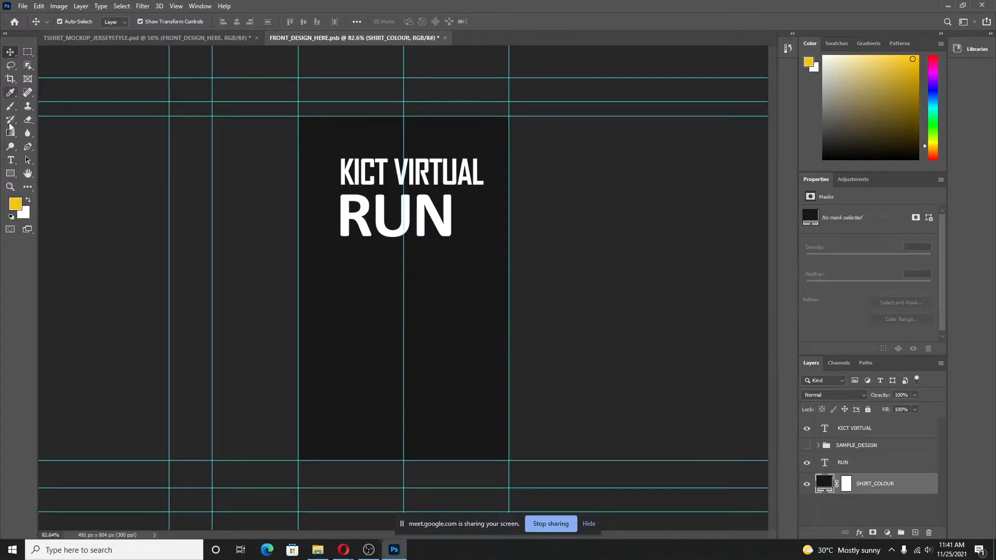
Step: Add the text "2021" just right of RUN, stacked vertically with one digit per line
click(12, 163)
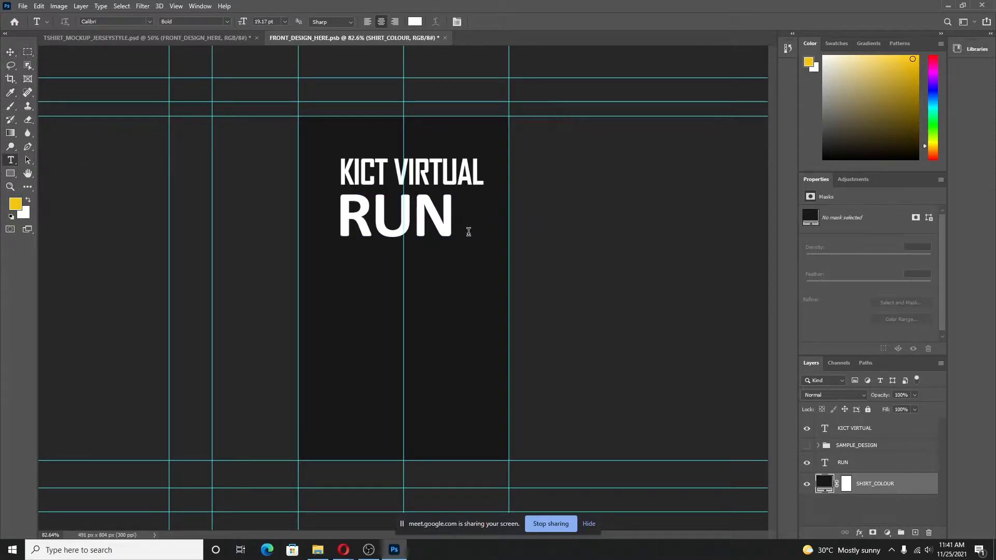
click(465, 221)
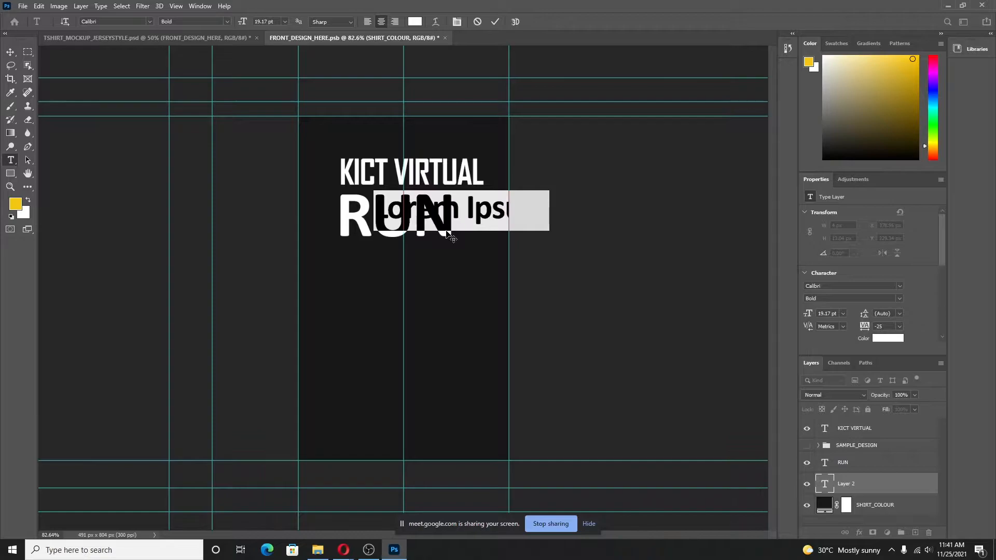
text(2)
key(Return)
text(0)
key(Return)
text(2)
key(Return)
text(1)
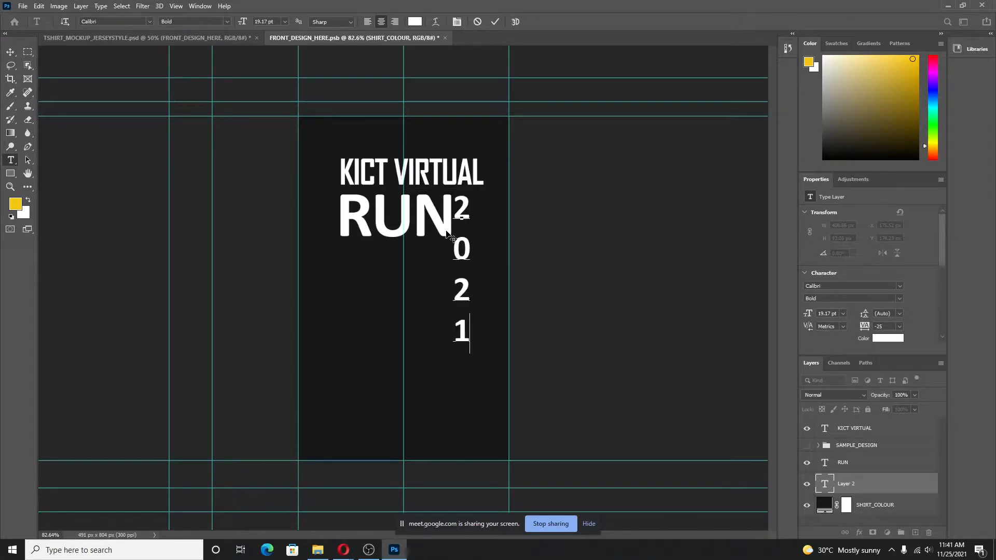
Step: Set the font size of all the stacked 2021 digits to 9 pt
key(ctrl+a)
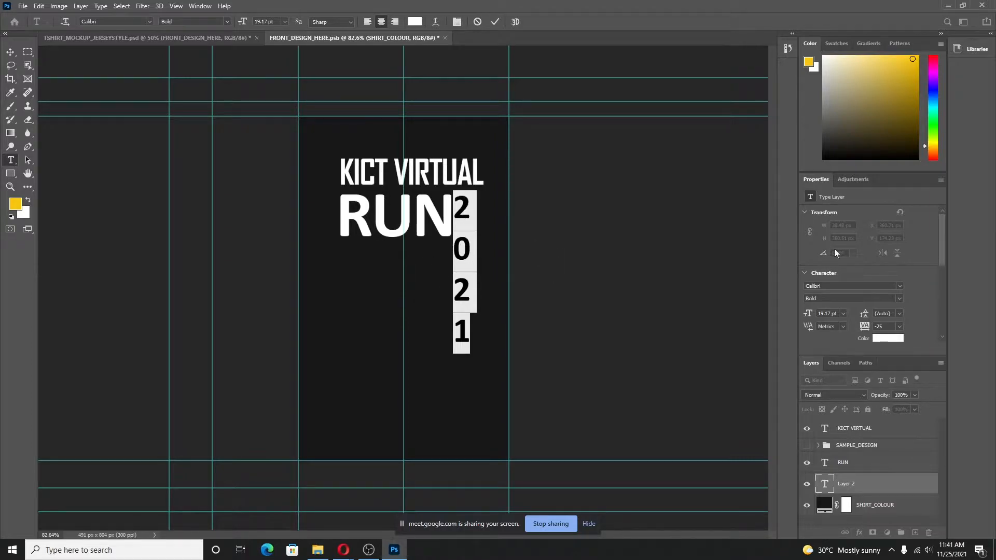
click(844, 313)
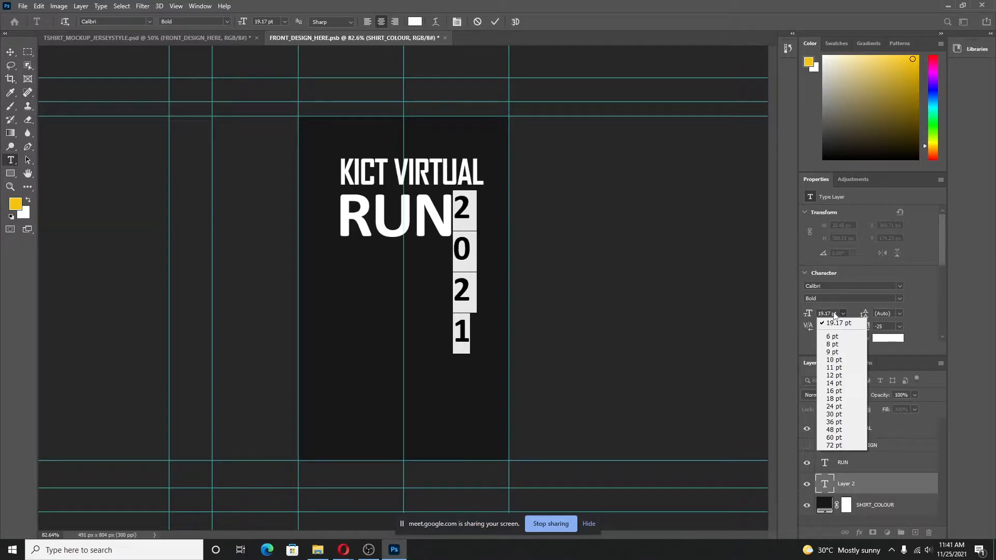
click(834, 361)
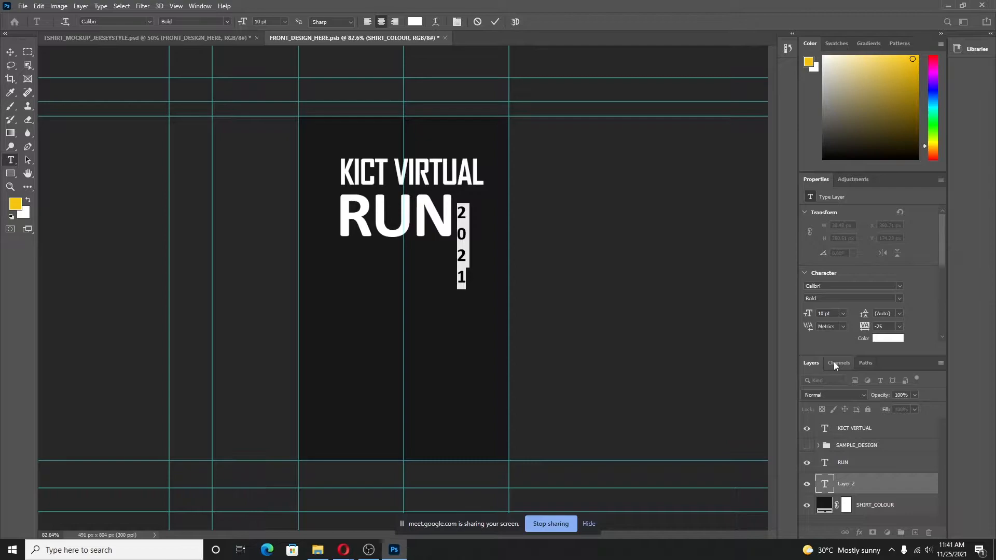
click(843, 313)
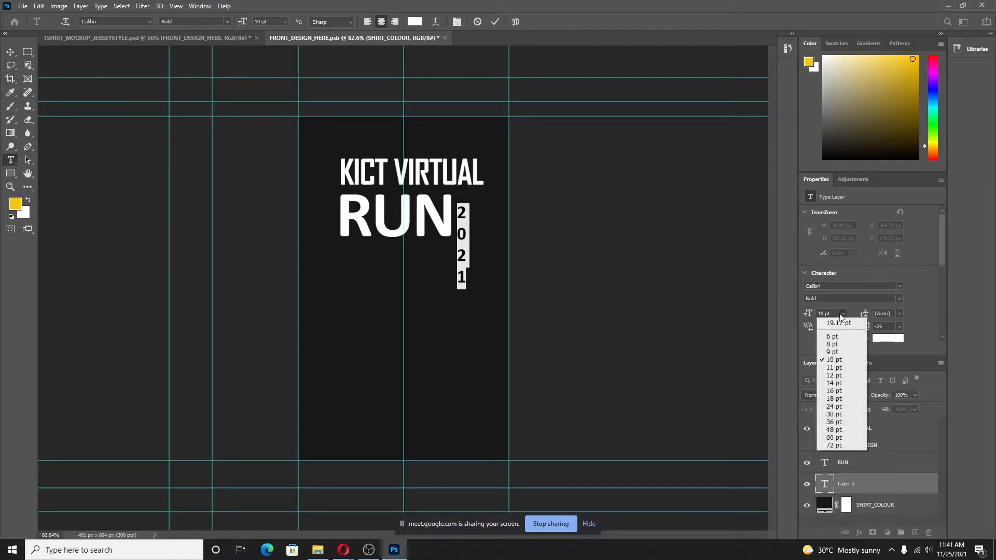
click(832, 352)
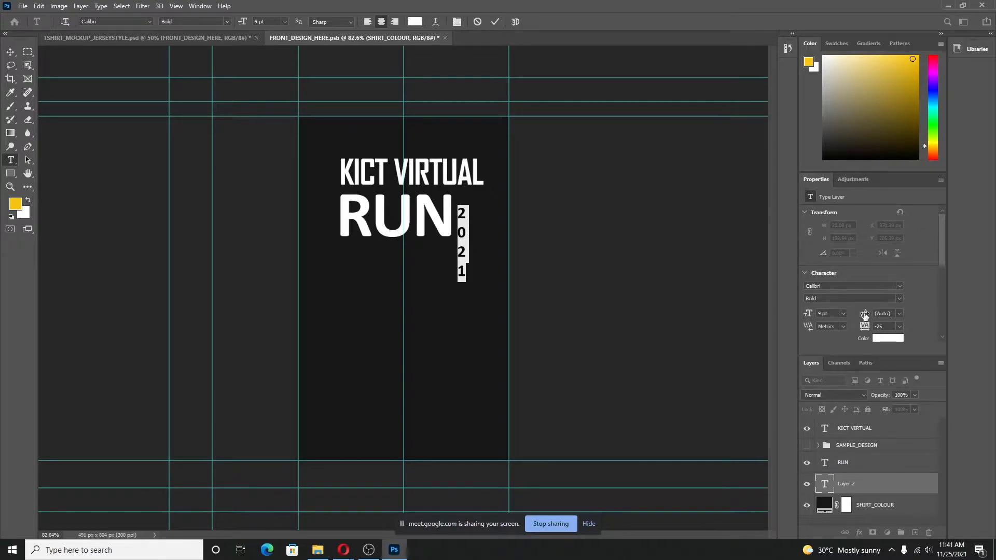
Step: Tighten the line spacing of the stacked 2021 digits to 8 pt leading
click(899, 313)
click(892, 342)
click(898, 313)
click(896, 335)
click(899, 313)
click(892, 344)
click(10, 51)
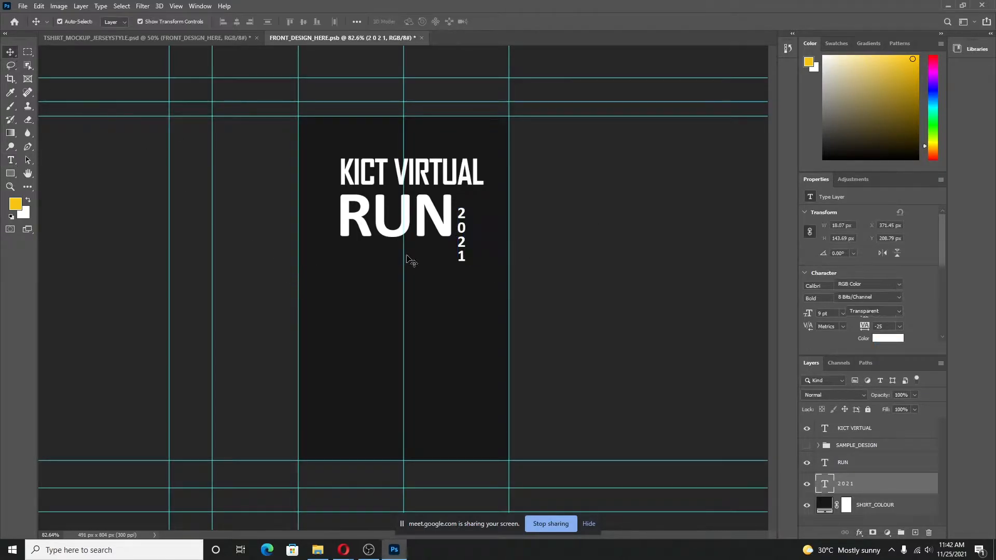
Step: Move the stacked 2021 text up beside RUN, beneath the right end of KICT VIRTUAL
drag(463, 253, 468, 224)
key(ctrl+t)
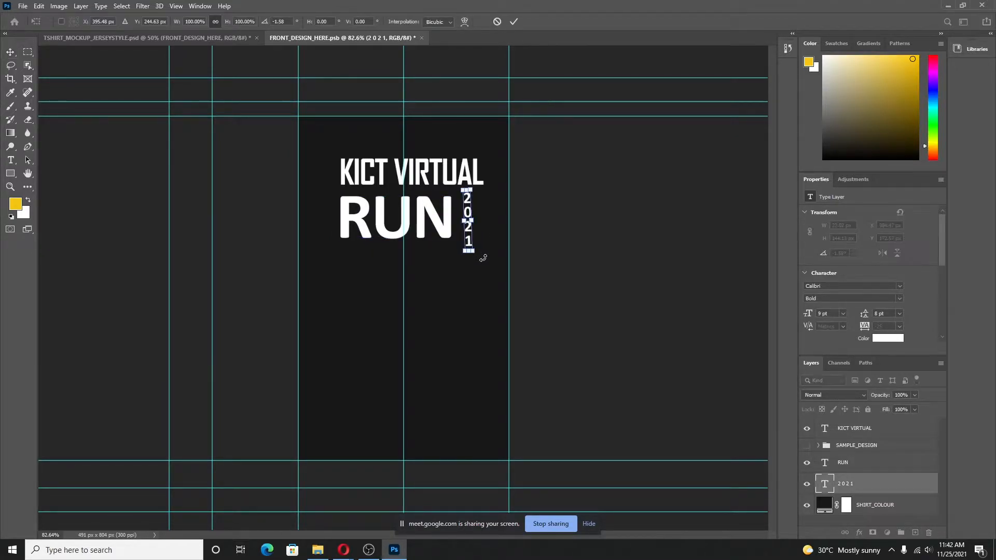
drag(483, 260, 483, 264)
key(Return)
click(411, 264)
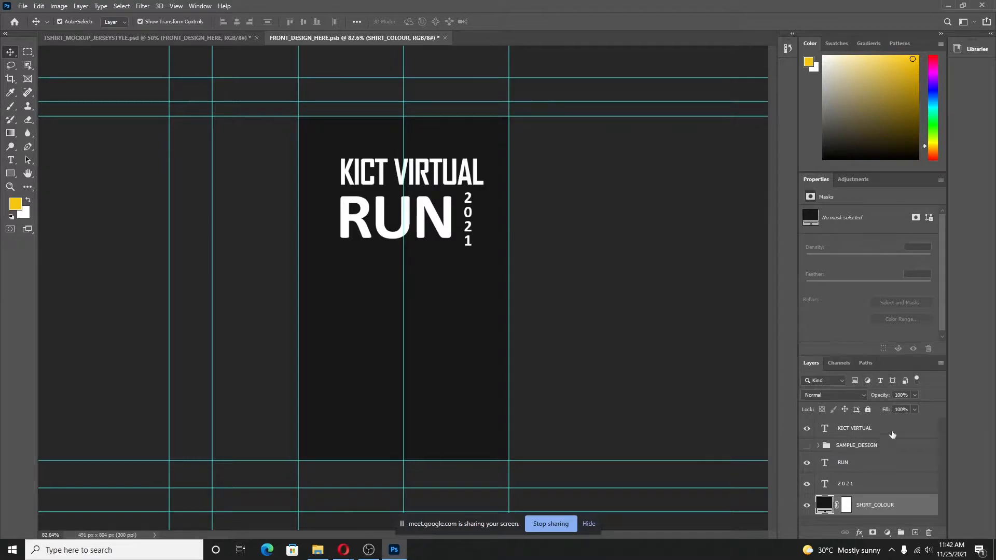
Step: Move the SAMPLE_DESIGN group below the KICT VIRTUAL, RUN and 2021 layers in the layer order
click(846, 428)
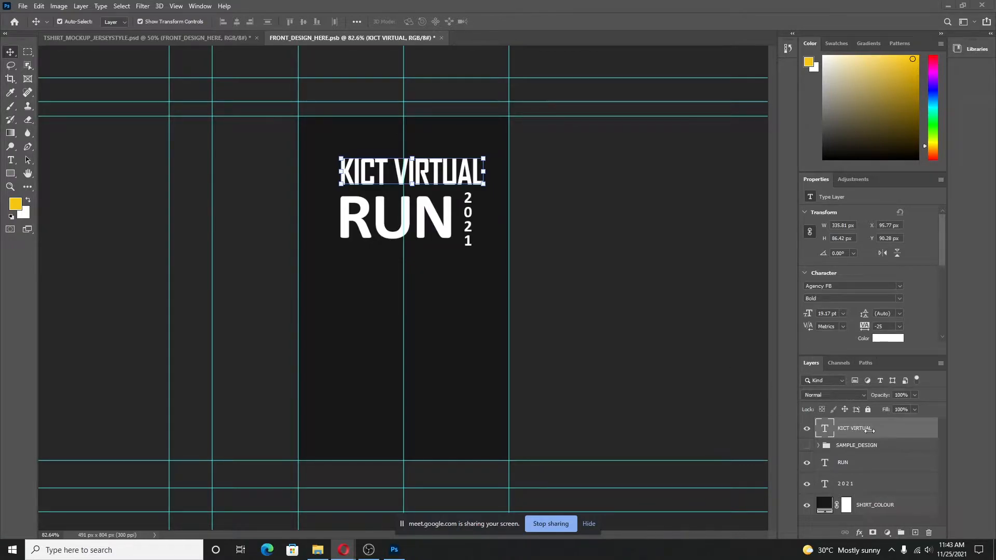
click(973, 469)
click(861, 462)
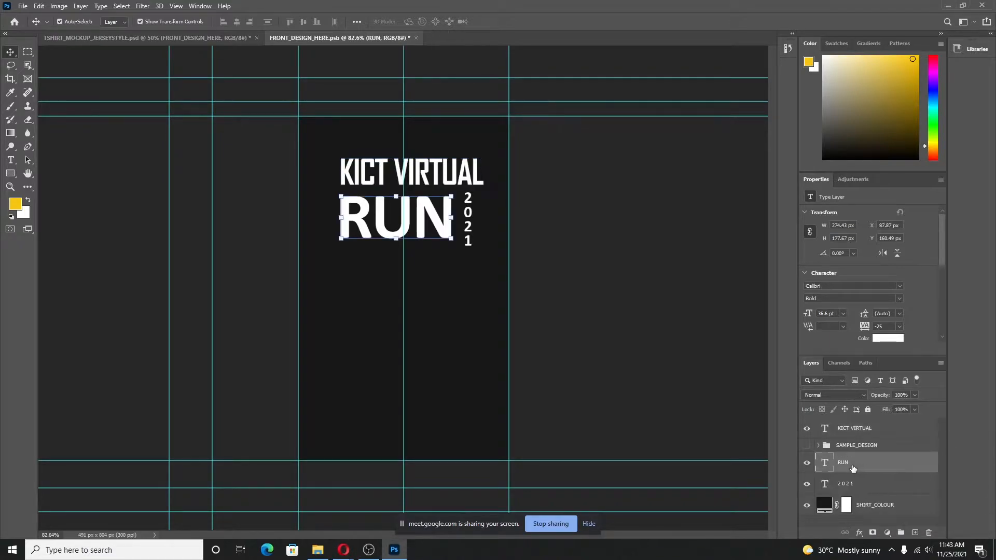
click(848, 485)
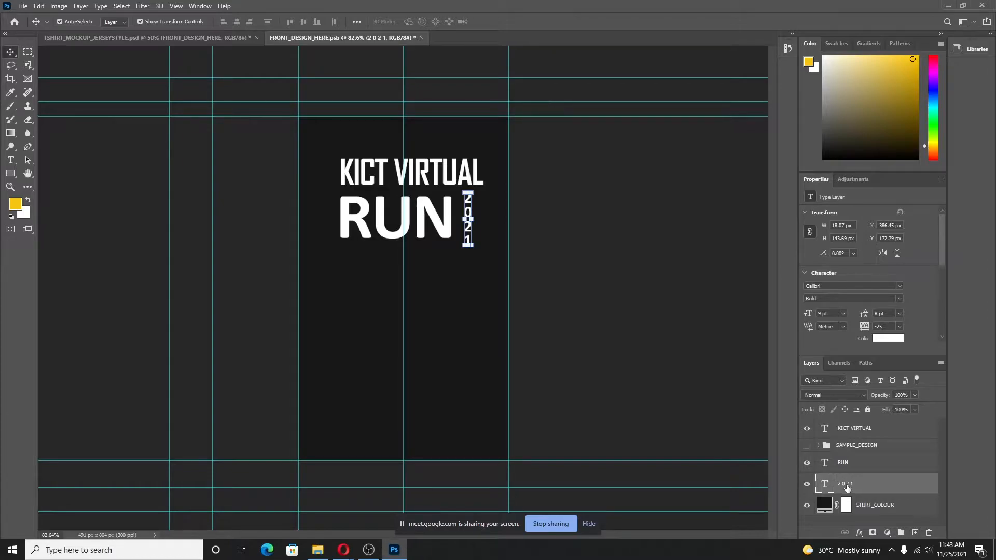
shift+click(854, 428)
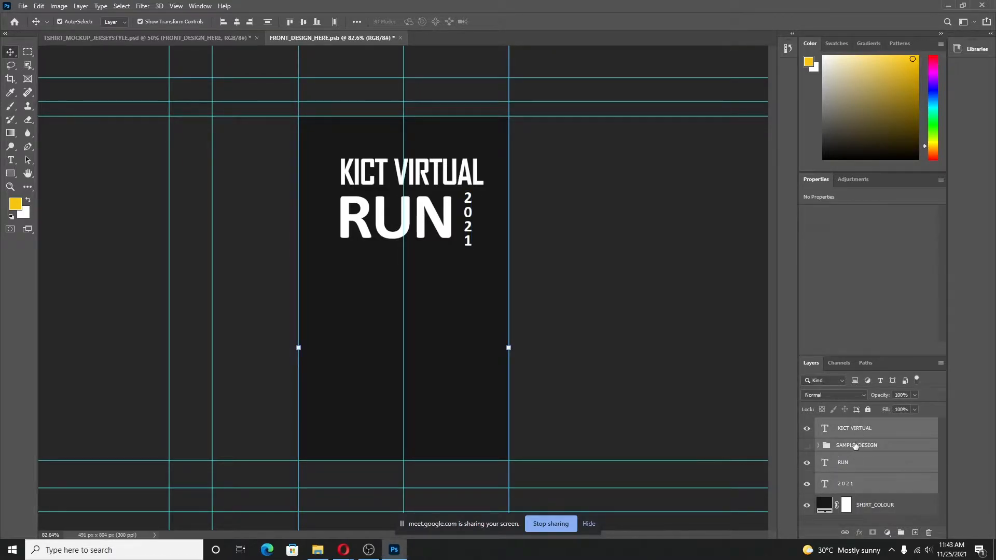
click(855, 446)
drag(854, 446, 843, 488)
Step: Skew the three text layers together upward to the right, about -14.29° vertically at about 111% width
click(863, 429)
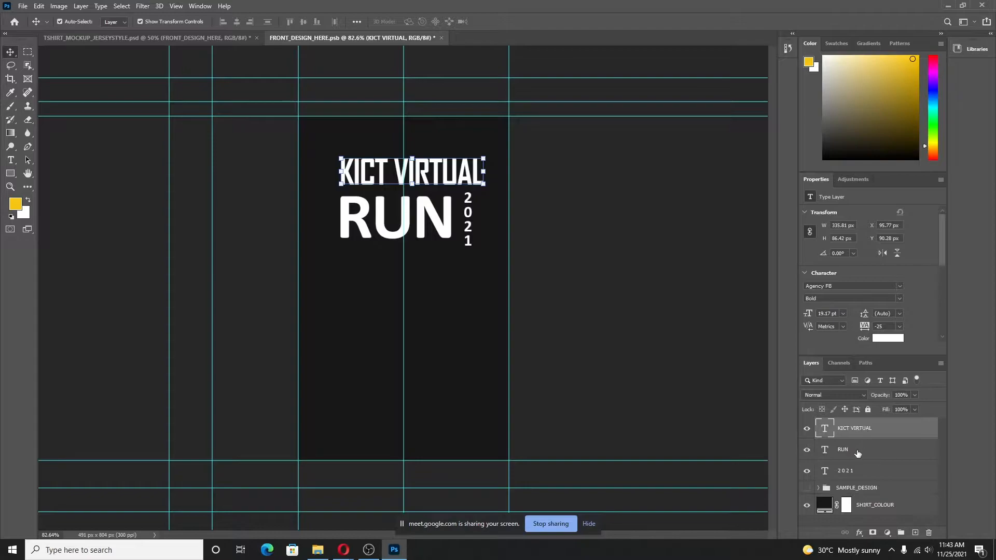
shift+click(857, 453)
shift+click(857, 471)
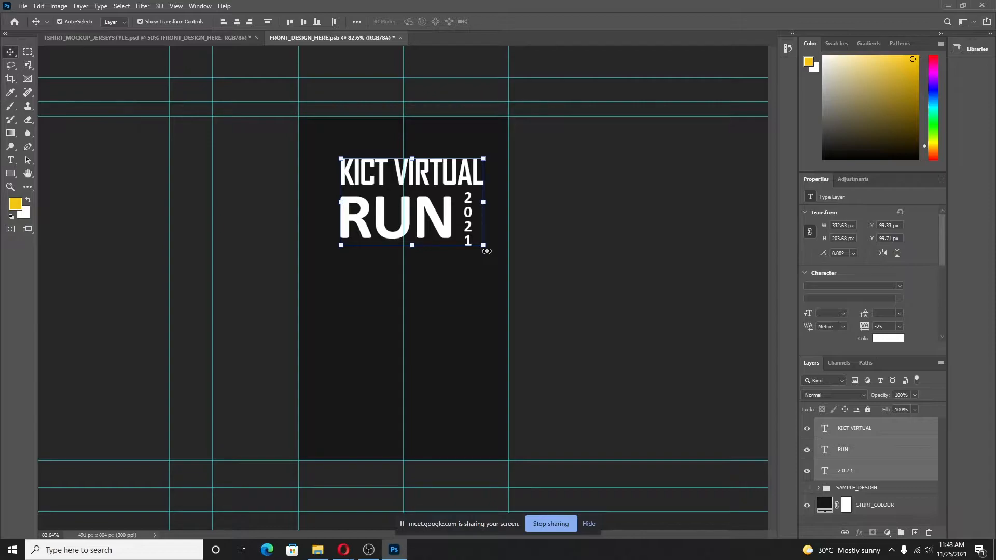
drag(485, 247, 501, 208)
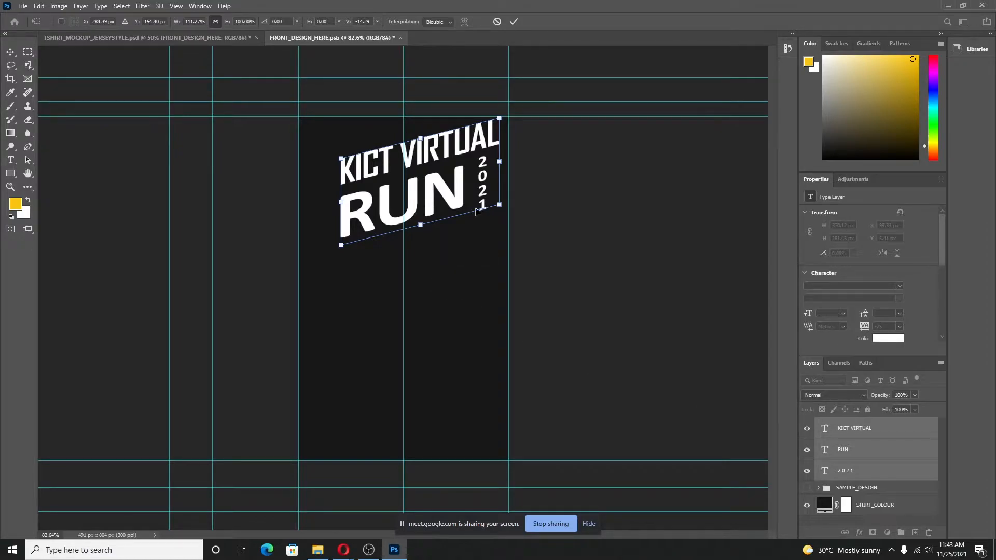
click(10, 54)
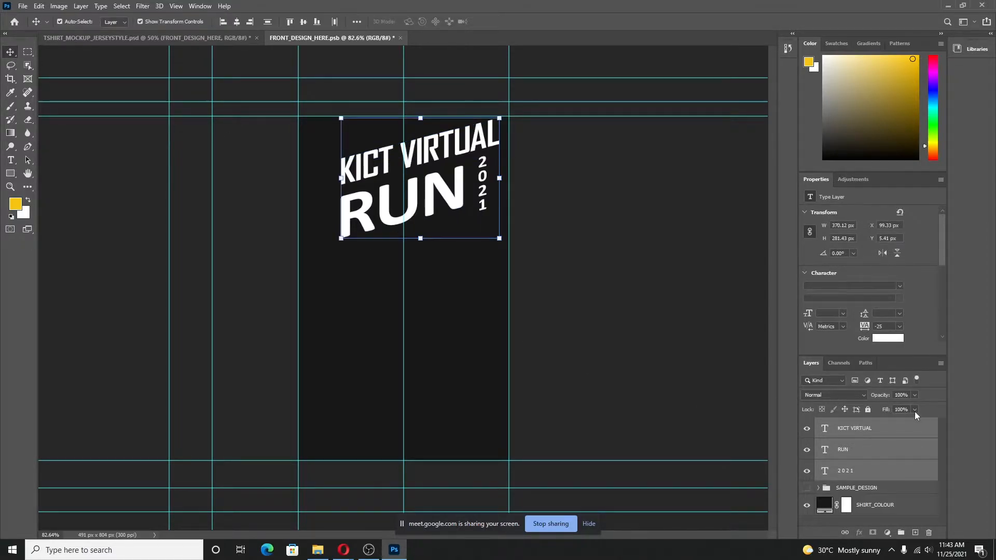
Step: Group the three text layers and ungroup them again
key(ctrl+g)
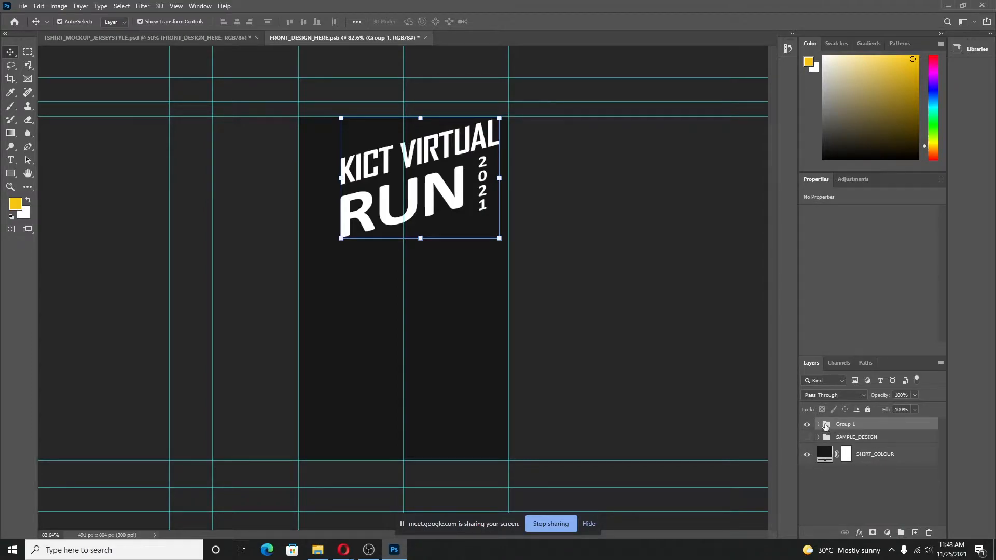
click(819, 425)
click(818, 425)
click(819, 425)
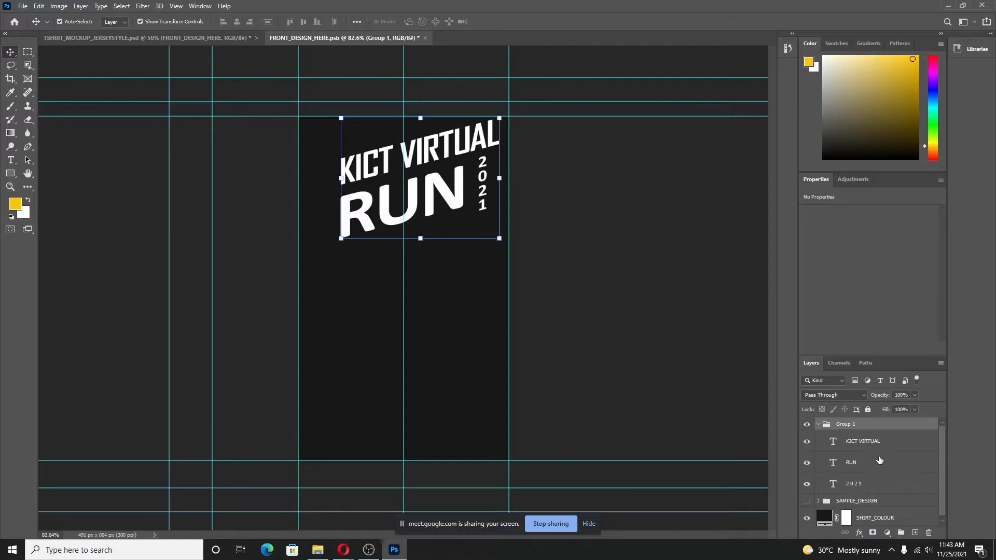
key(ctrl+shift+g)
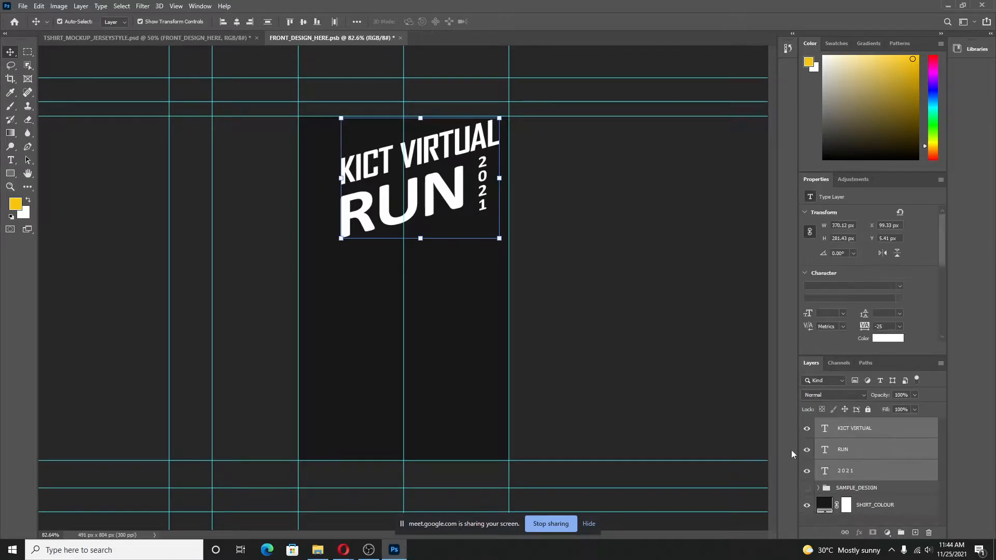
Step: Group the KICT VIRTUAL, RUN and 2021 text layers and expand the group to show its layers
click(407, 312)
click(849, 472)
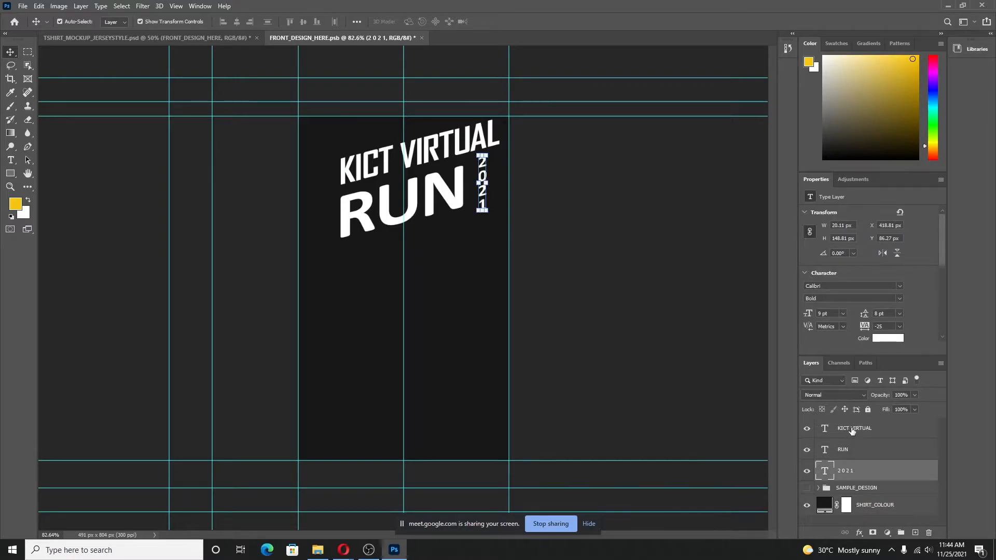
shift+click(863, 450)
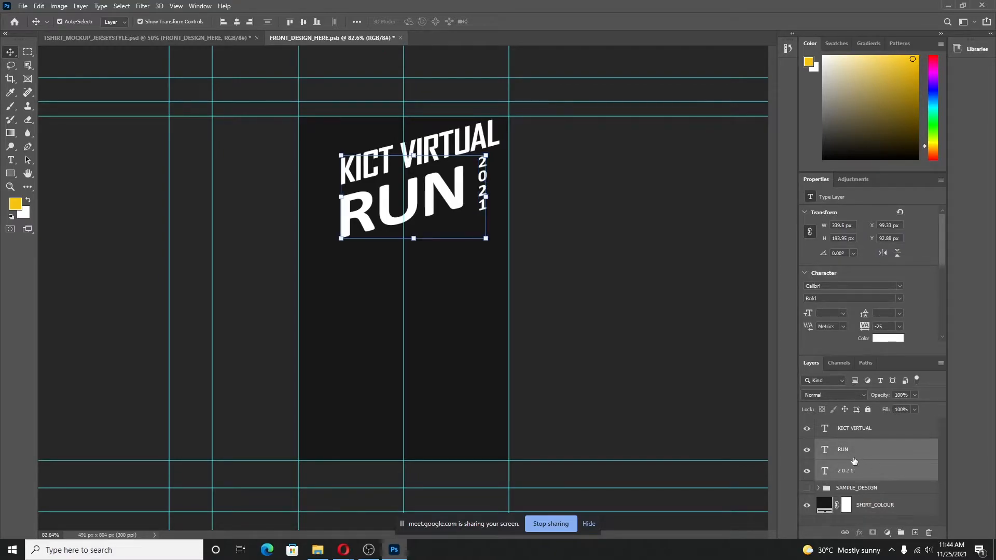
shift+click(870, 431)
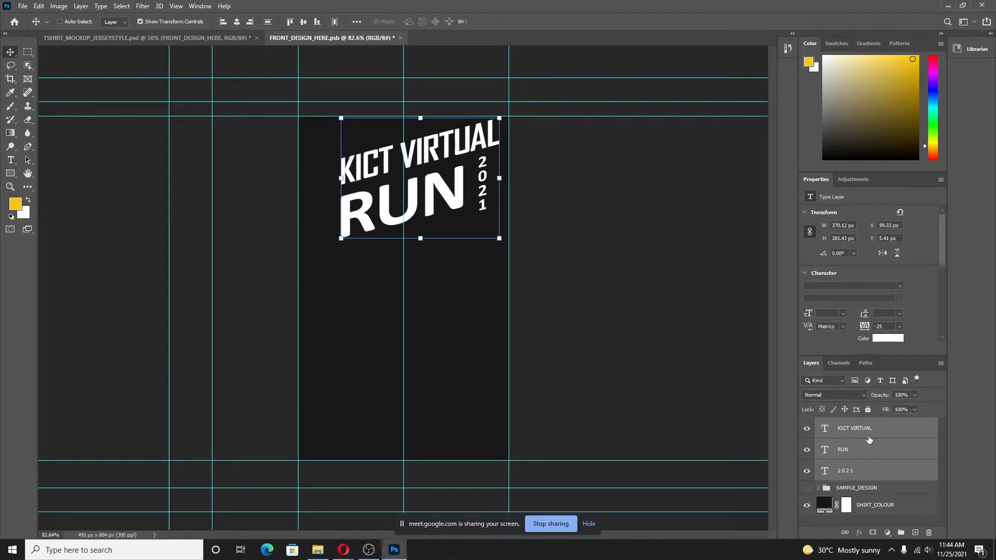
key(ctrl+g)
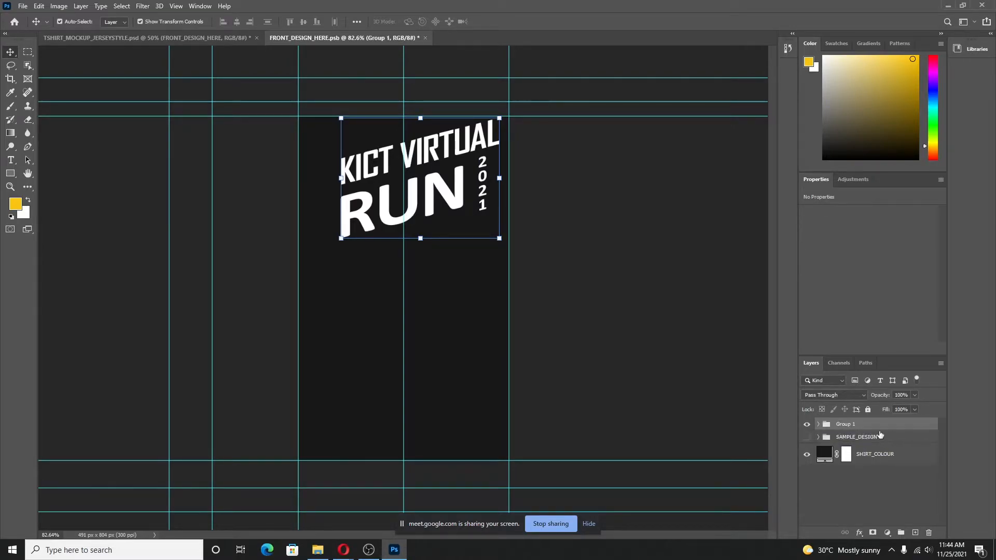
click(818, 424)
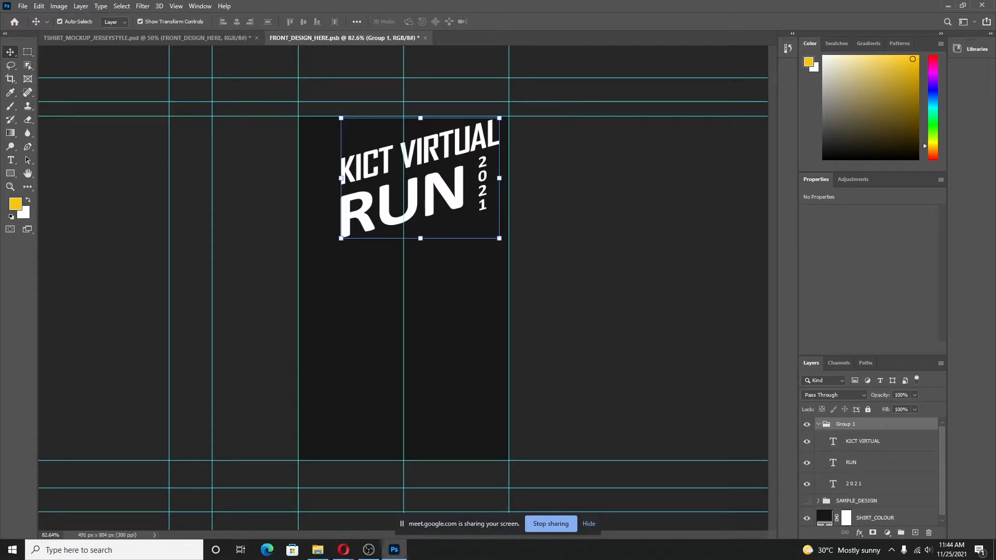
click(344, 550)
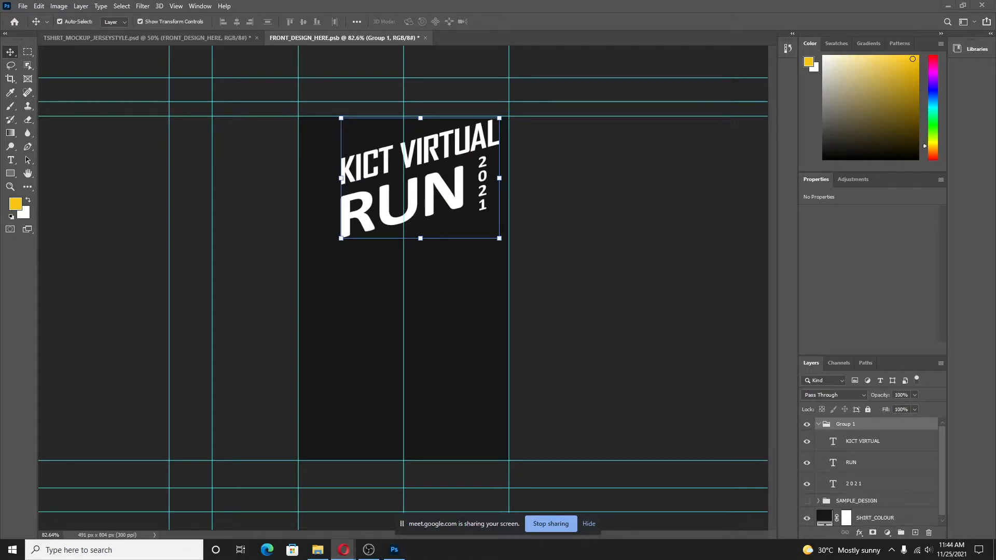
click(817, 424)
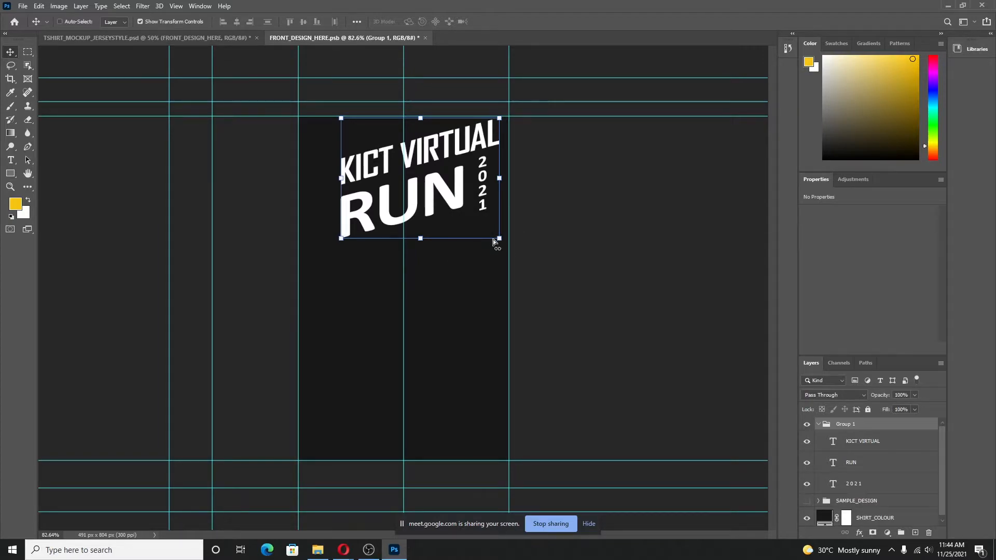
Step: Try to move the grouped logo lower on the shirt front, and undo the displacement of the KICT VIRTUAL text
mouse_move(500, 240)
mouse_down()
mouse_move(508, 224)
mouse_move(509, 237)
mouse_up()
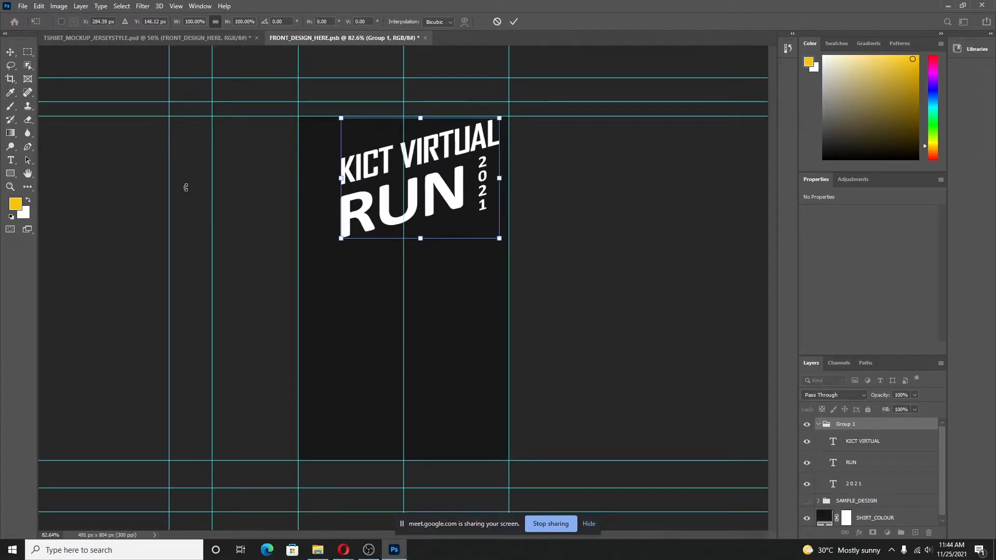
click(10, 53)
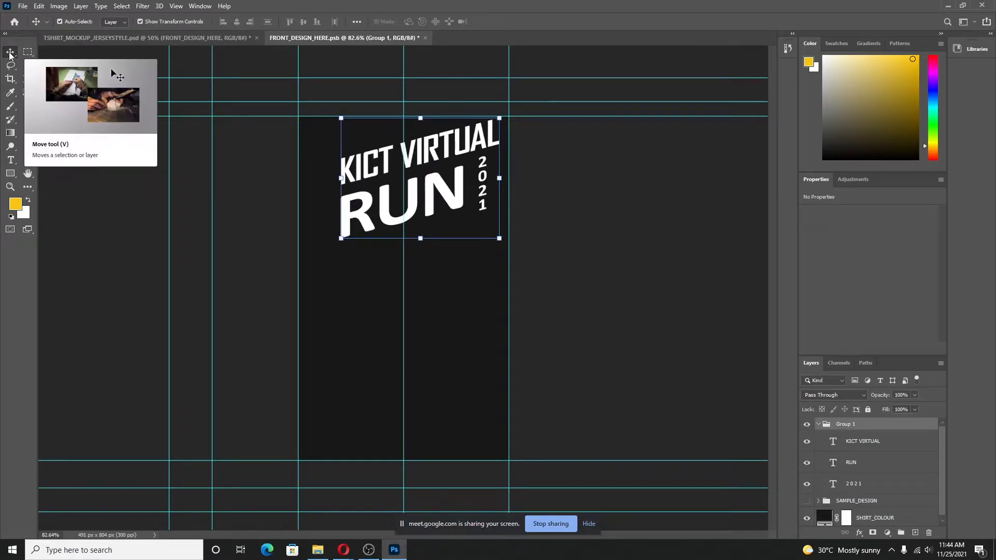
drag(416, 175, 409, 202)
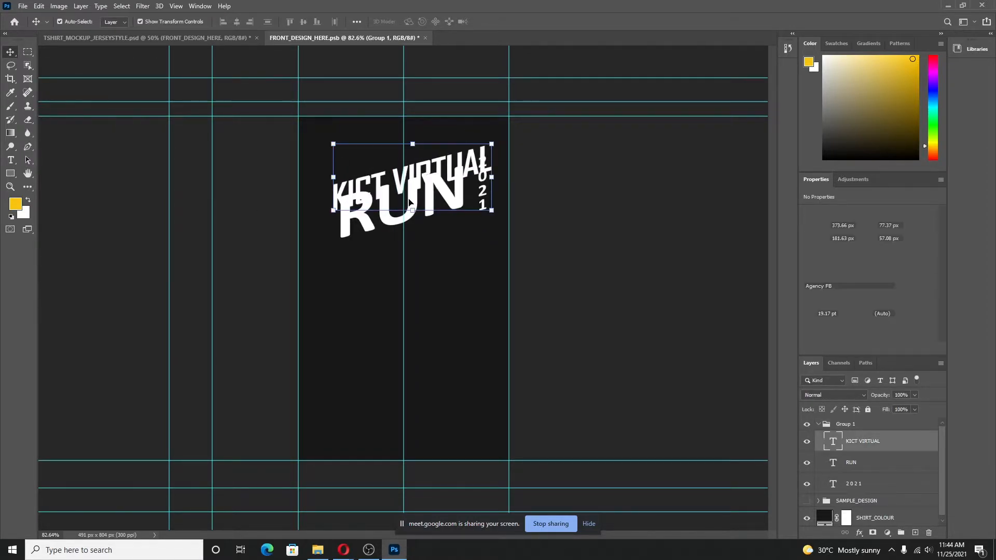
key(ctrl+z)
click(863, 473)
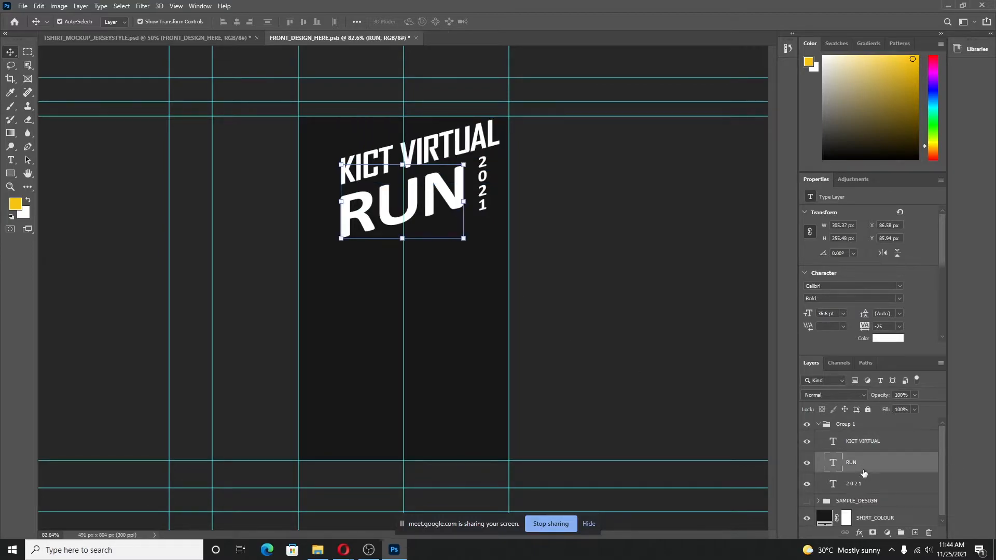
click(855, 429)
drag(425, 159, 421, 167)
key(ctrl+z)
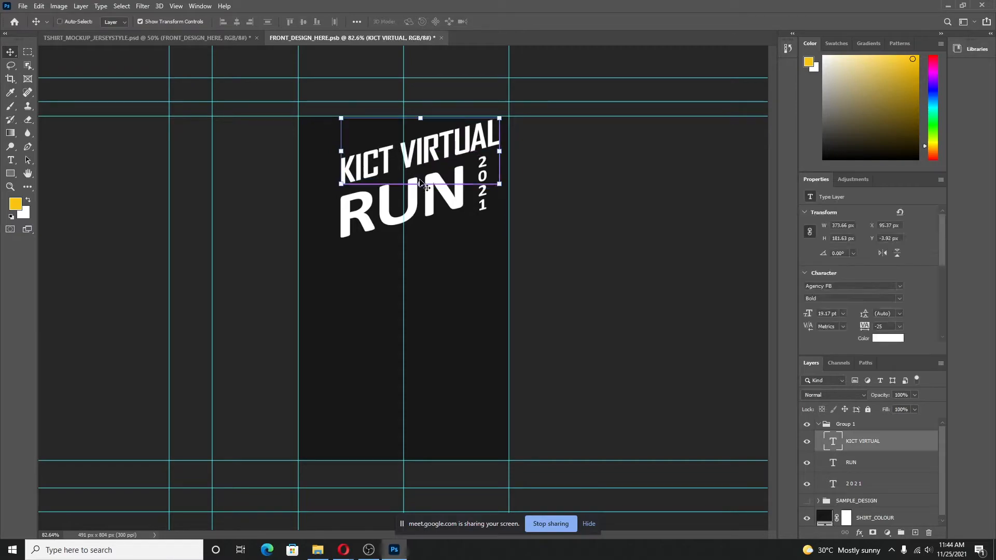
Step: Nudge the whole text group about 20 px left and about 37 px down
click(844, 424)
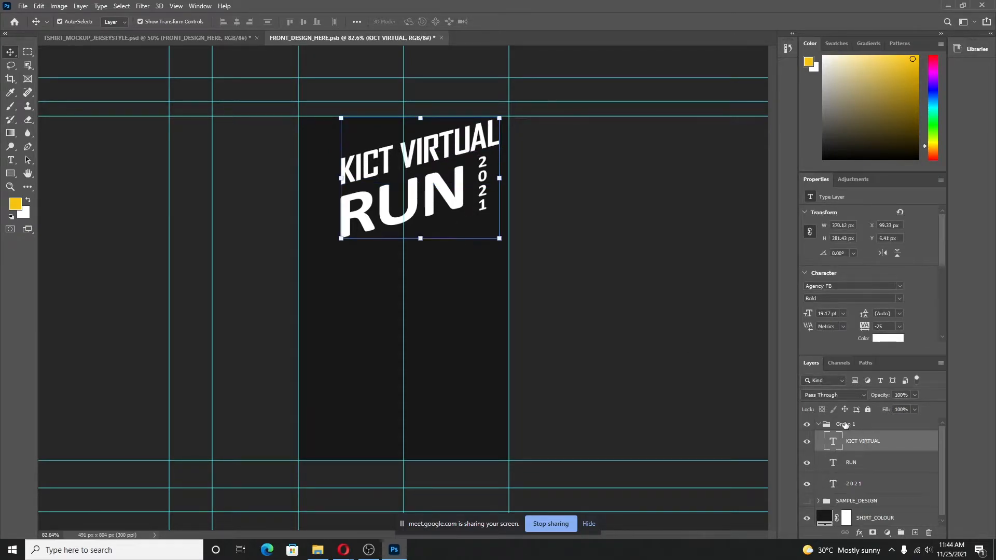
click(844, 424)
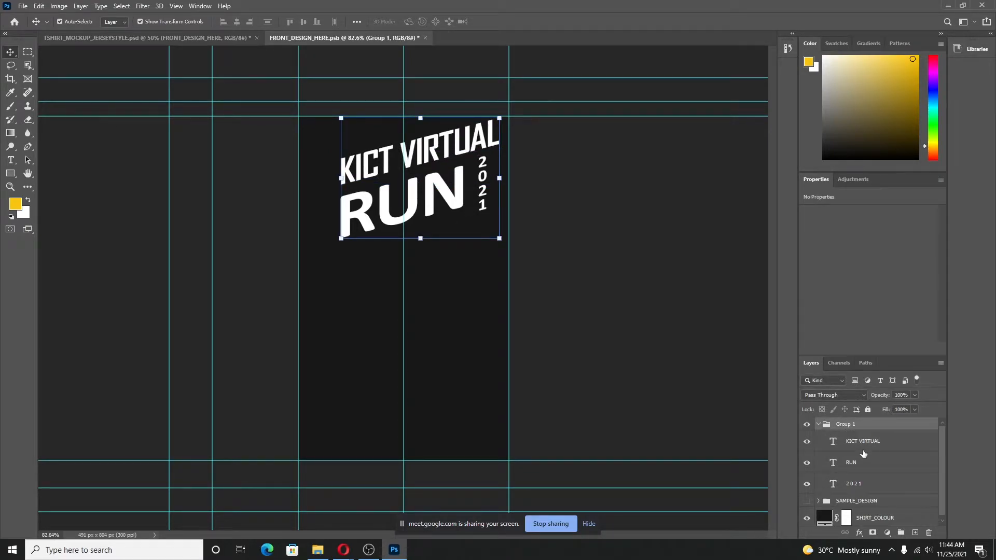
key(Left)
key(Left)
key(Left)
key(Left)
key(Left)
key(Left)
key(Left)
key(Left)
key(Left)
key(Left)
key(Left)
key(Left)
key(Left)
key(Left)
key(Left)
key(Left)
key(Left)
key(Left)
key(Left)
key(Left)
key(Down)
key(Down)
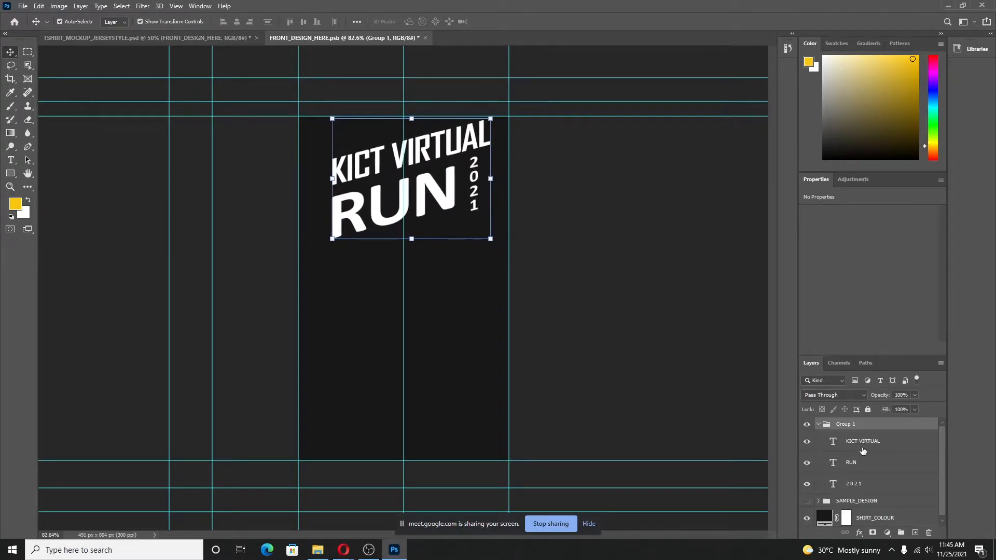
key(Down)
key(Down)
key(Down)
key(Down)
key(Down)
key(Down)
key(Down)
key(Down)
key(Down)
key(Down)
key(Down)
key(Down)
key(Down)
key(Down)
key(Down)
key(Down)
key(Down)
key(Down)
key(Down)
key(Down)
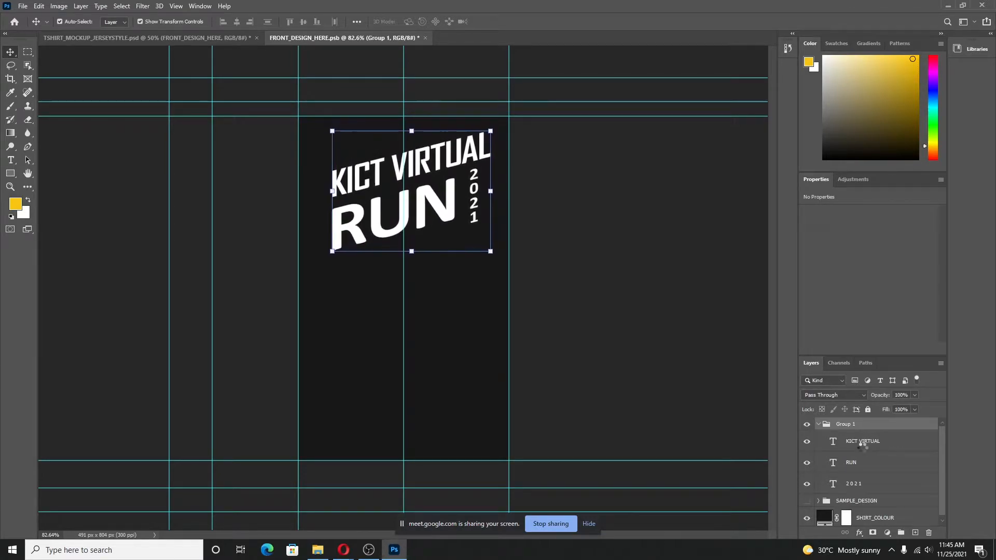
Step: Move the three text layers together further down the shirt front, to about X 71 px, Y 120 px
click(875, 446)
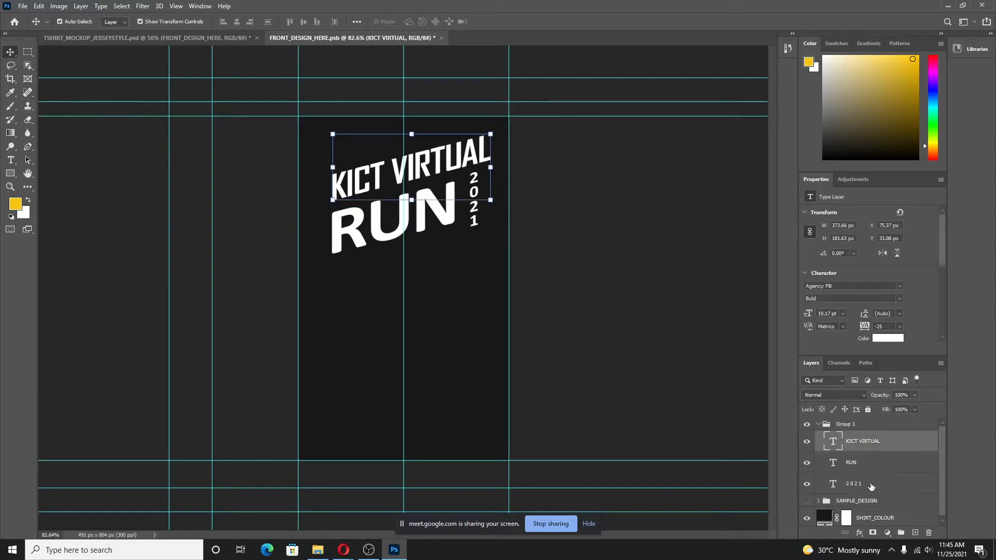
shift+click(870, 489)
drag(405, 213, 404, 244)
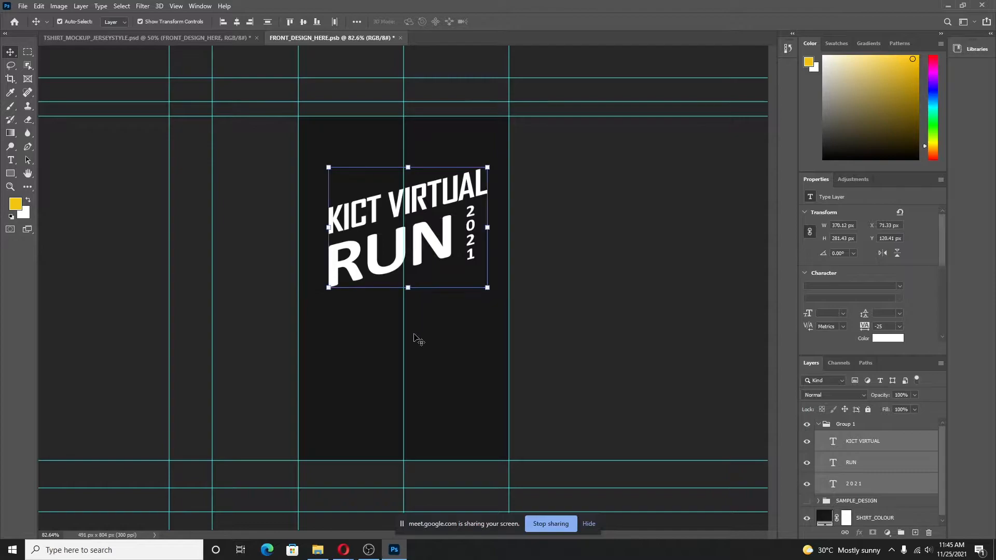
Step: Save the front design, check the logo on the T-shirt mockup, and return to the design document
click(414, 337)
key(ctrl+s)
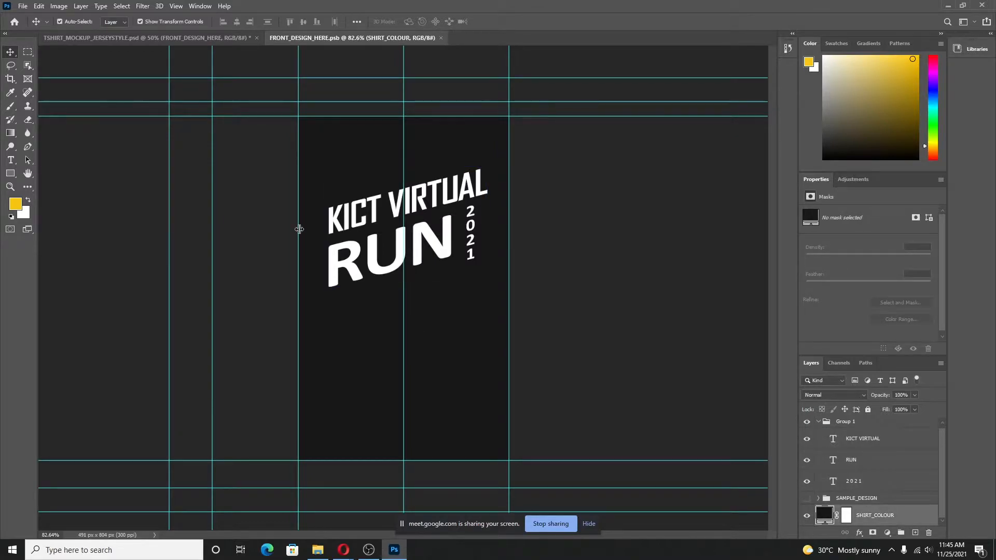
click(123, 37)
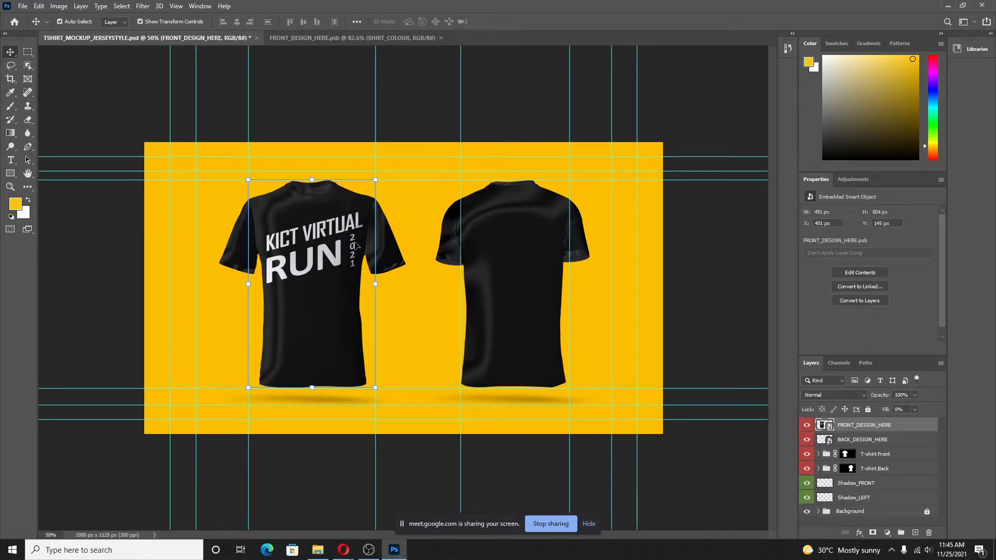
click(394, 41)
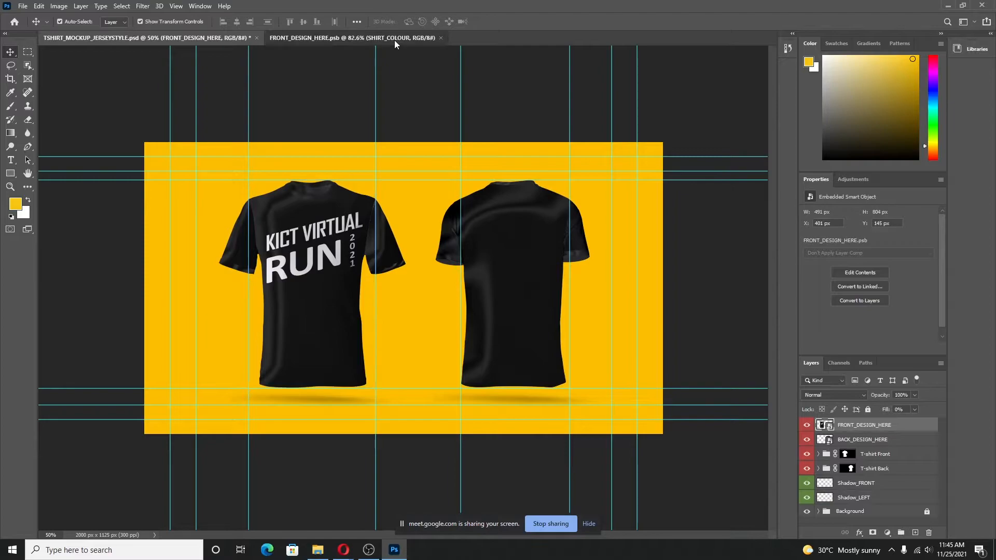
Step: Try to scale the text group to 74.75% and centre it on the upper shirt front
click(470, 189)
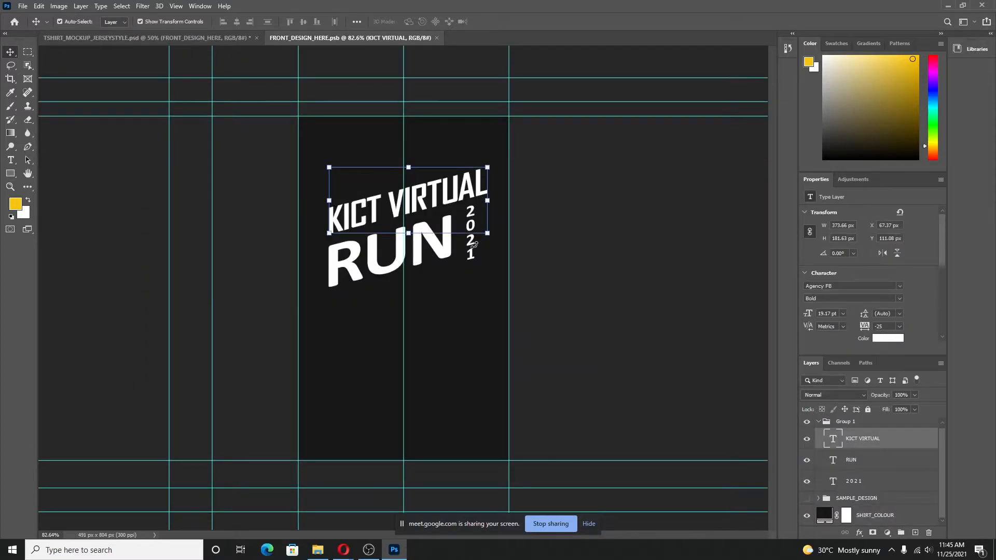
click(431, 254)
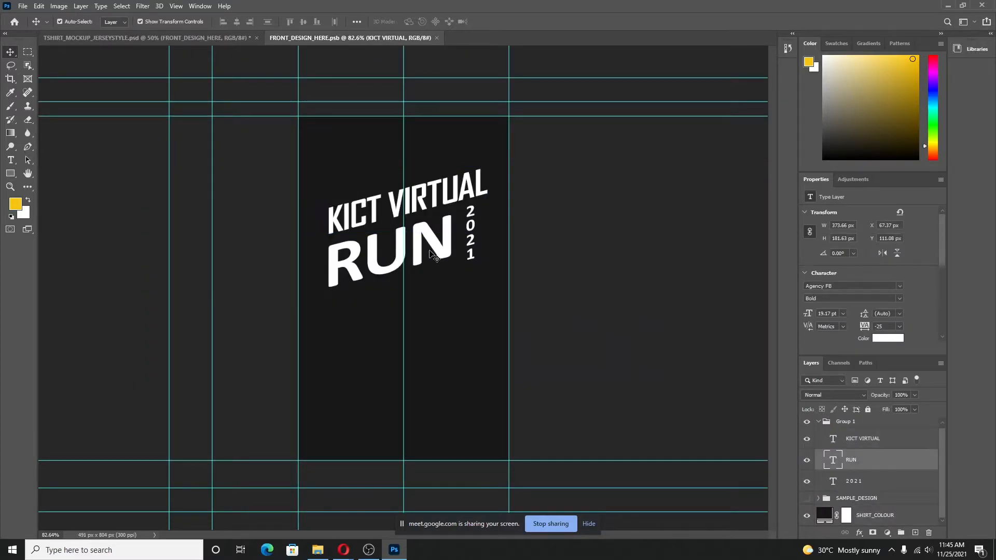
click(872, 440)
click(853, 423)
drag(487, 167, 449, 202)
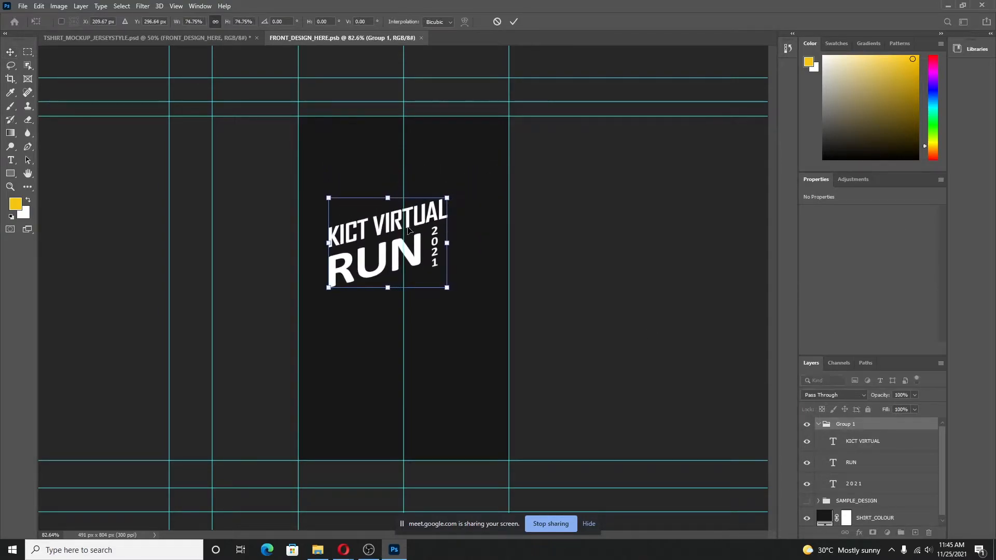
drag(383, 256, 406, 247)
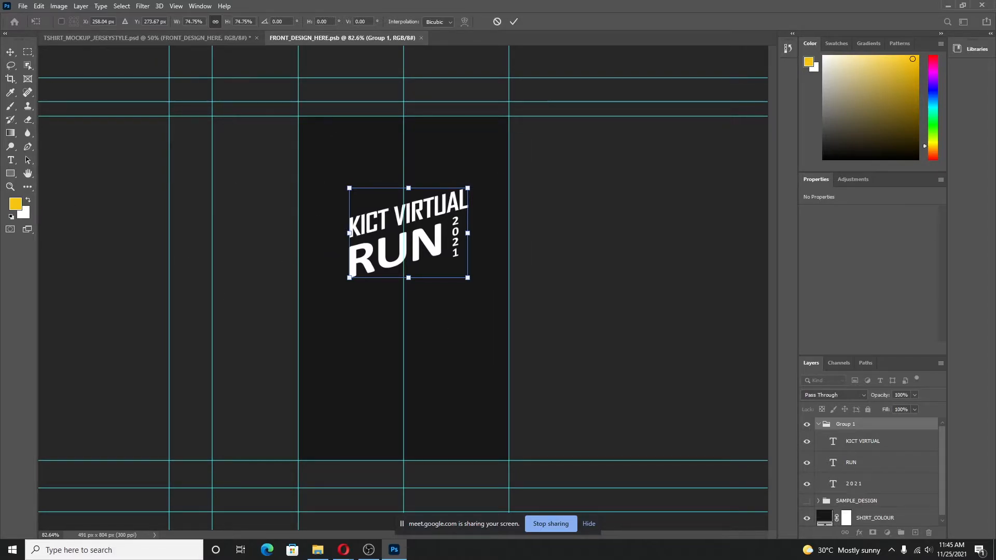
key(alt+Tab)
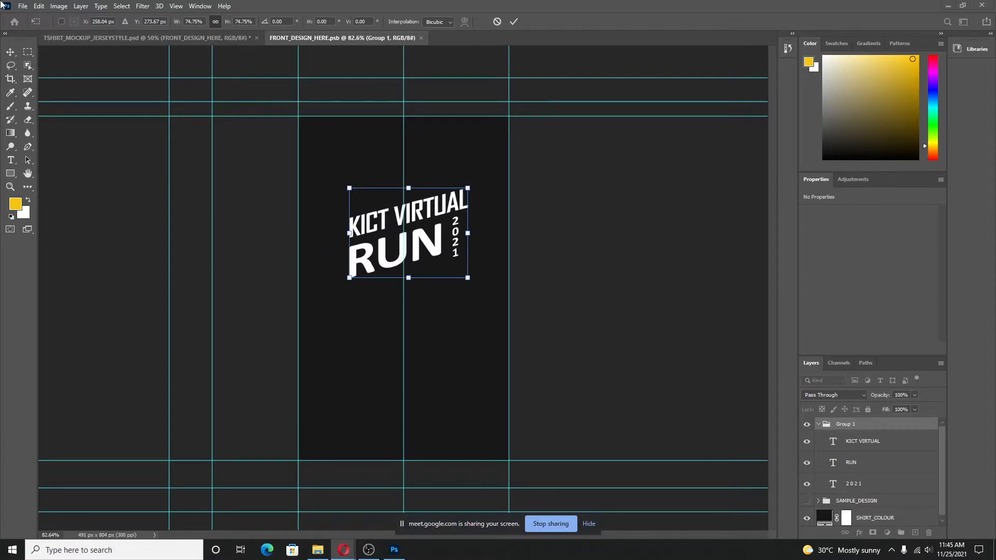
Step: Compare the logo's size and placement between the T-shirt mockup and the front design document
click(92, 38)
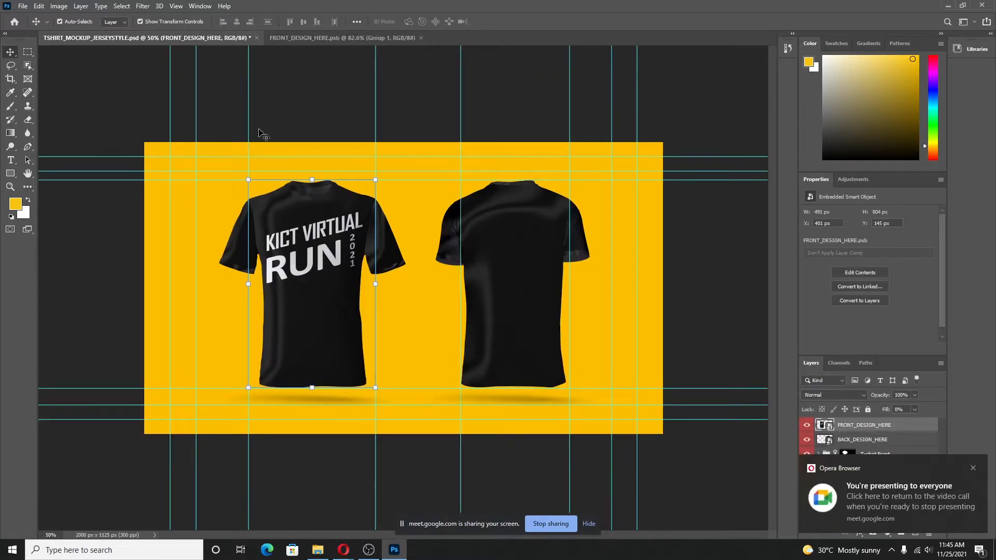
click(343, 38)
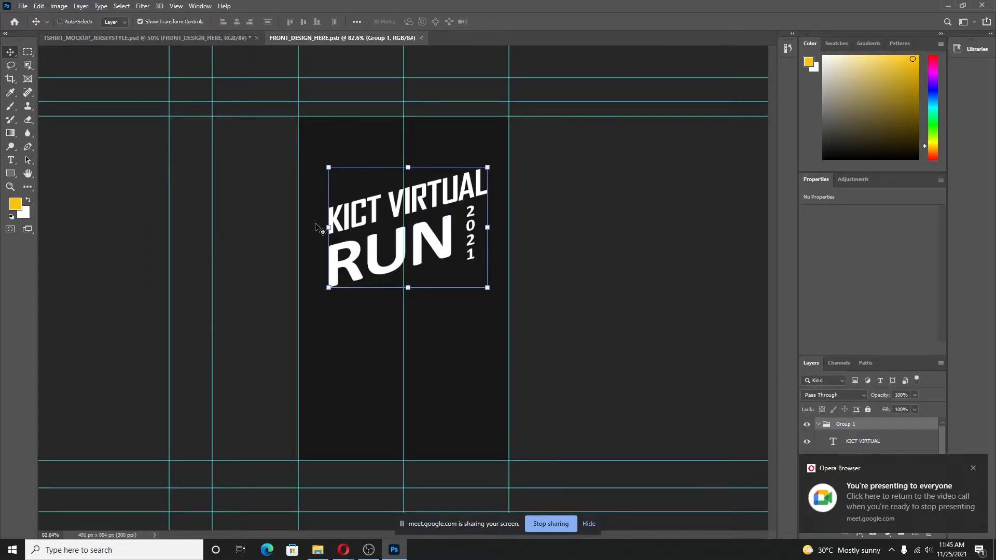
click(60, 22)
click(126, 37)
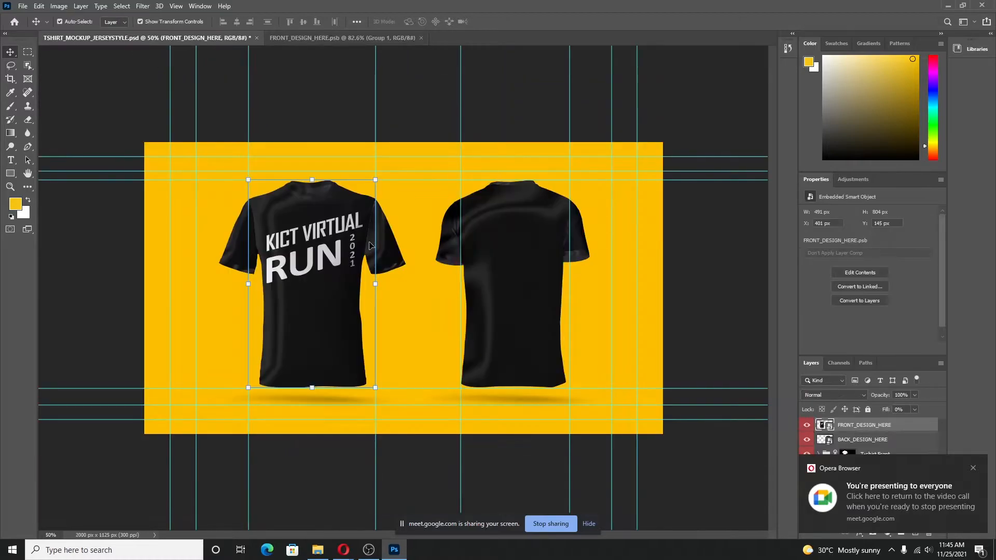
click(316, 40)
click(176, 37)
click(313, 34)
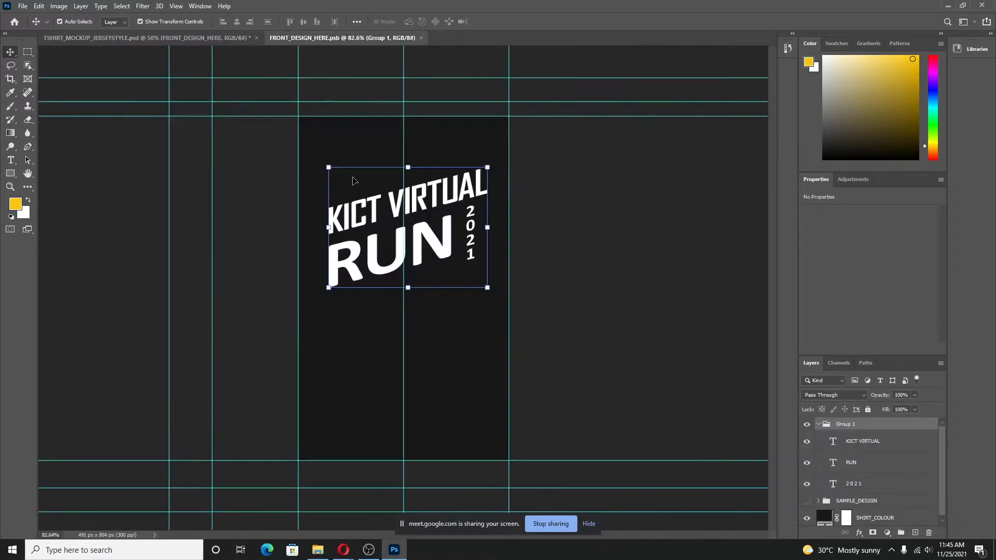
Step: Try to reposition the logo, and undo back to its earlier, higher placement on the shirt front
drag(487, 168, 491, 134)
drag(406, 210, 403, 235)
key(ctrl+z)
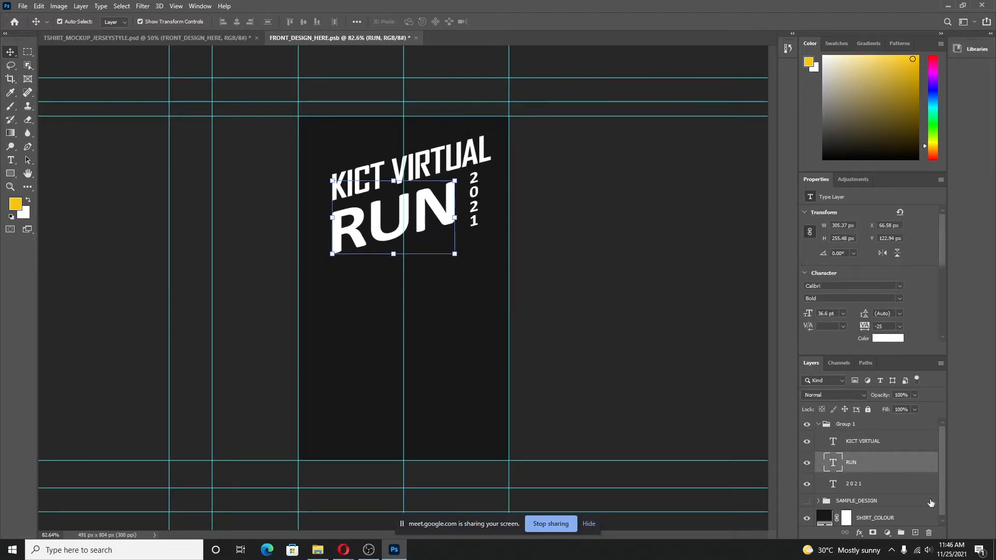
Step: Scale the three text layers together to about 277 × 210 px and place them mid-chest at about X 118 px, Y 199 px
click(857, 490)
shift+click(871, 442)
drag(410, 205, 403, 281)
drag(491, 191, 460, 234)
key(Return)
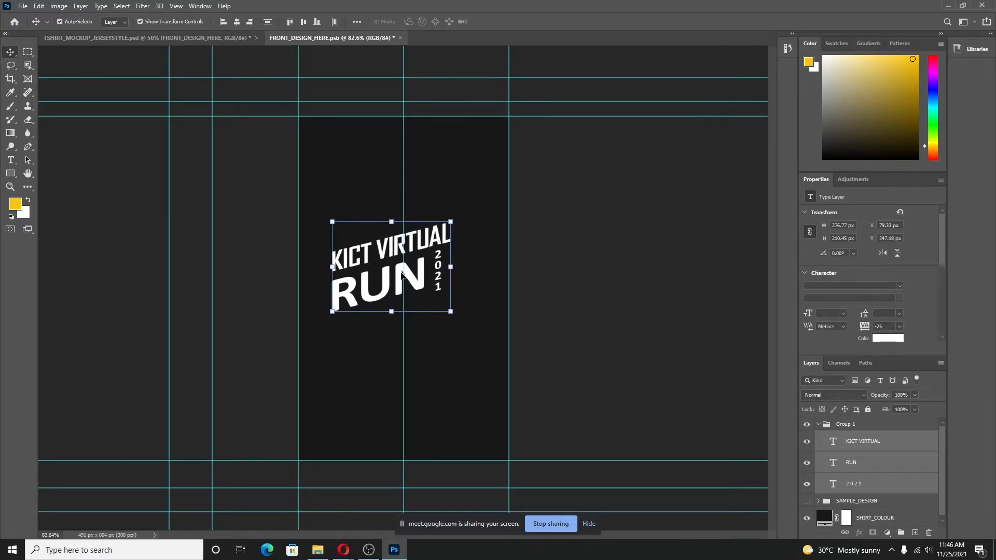
drag(403, 275, 415, 254)
Step: Save the resized front design, check it on the T-shirt mockup, and return to the design document
key(ctrl+s)
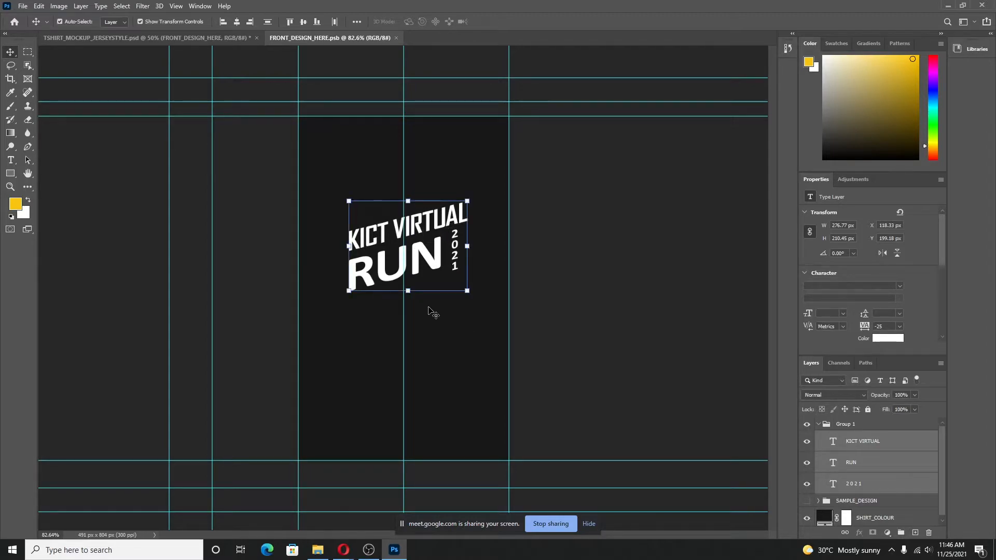
click(97, 36)
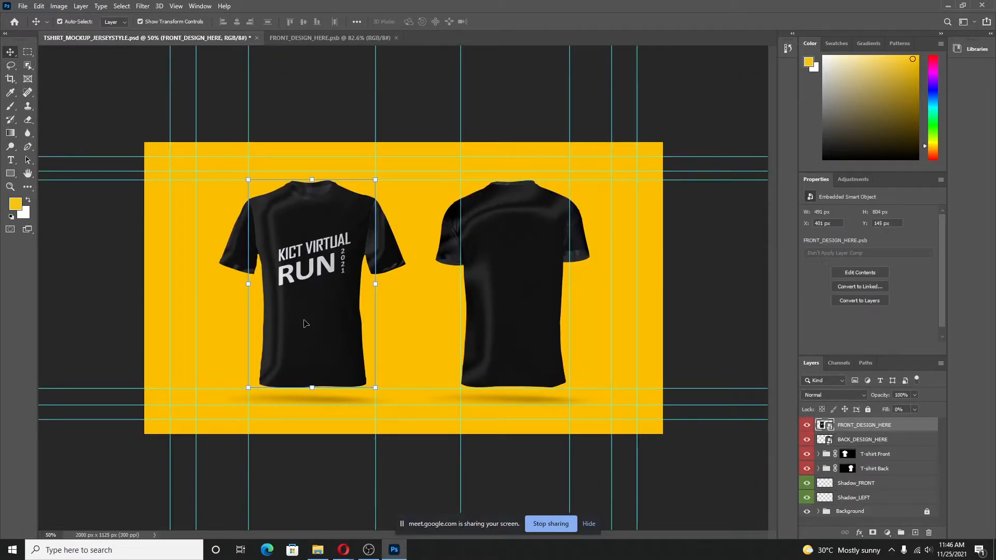
click(330, 37)
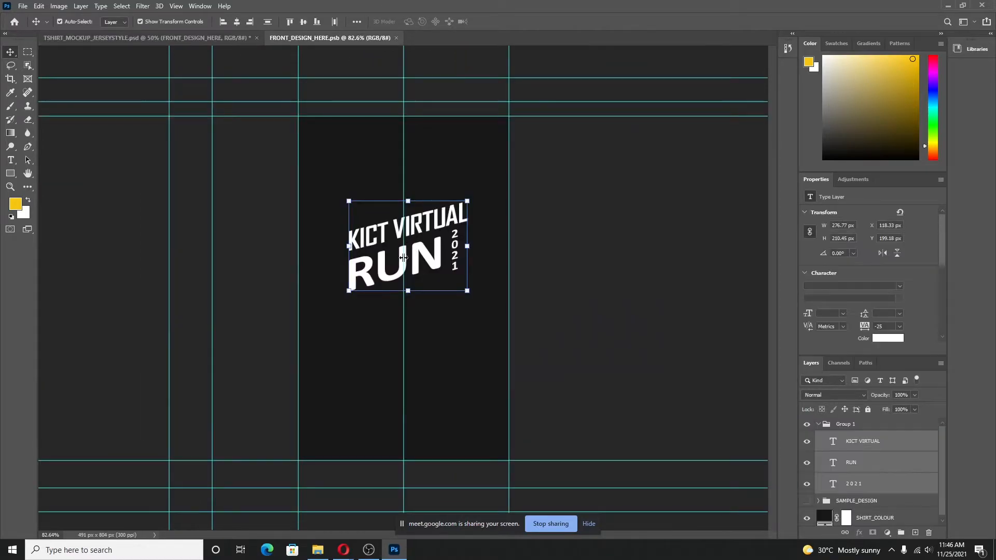
Step: Move the whole logo straight up on the shirt front, save the design, check it on the T-shirt mockup, and return
drag(401, 265, 404, 239)
click(433, 281)
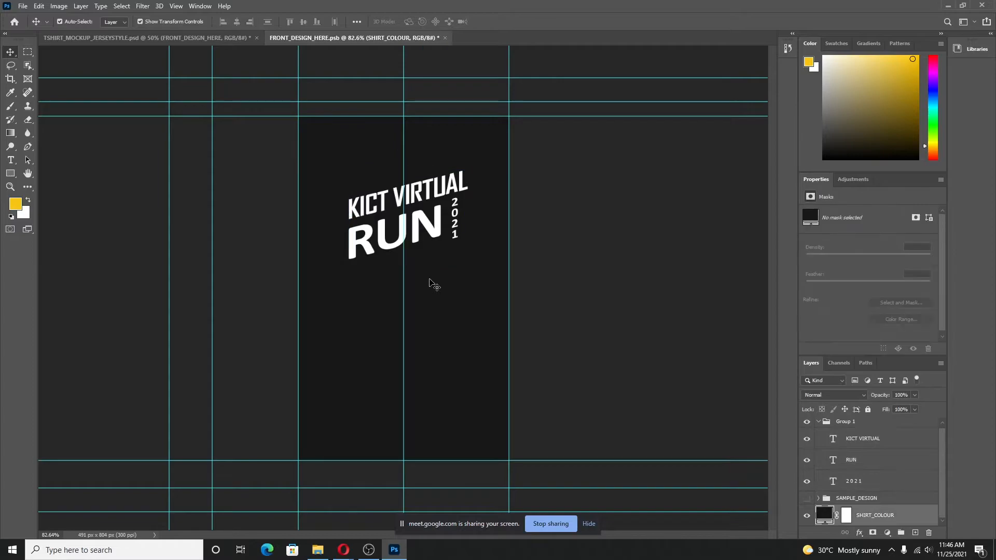
key(ctrl+s)
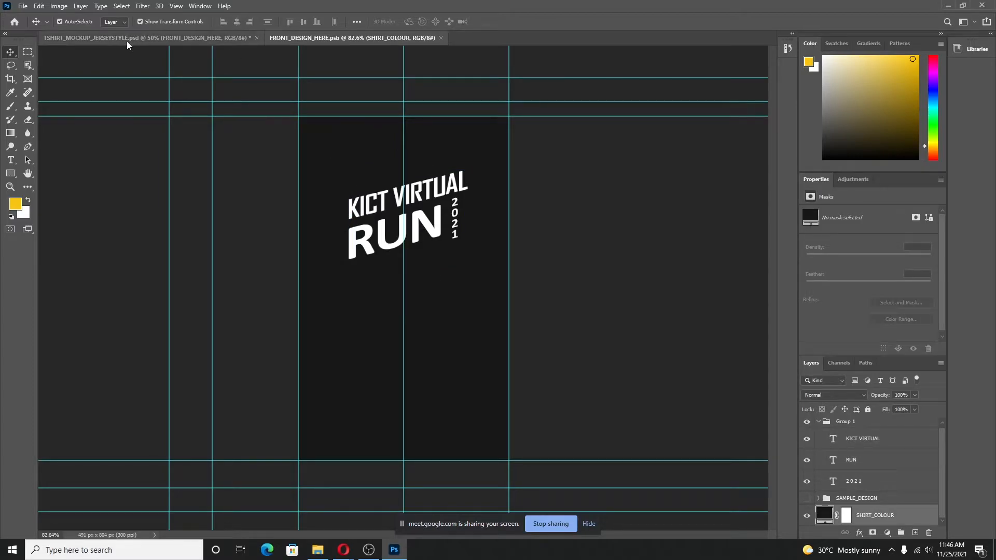
click(135, 38)
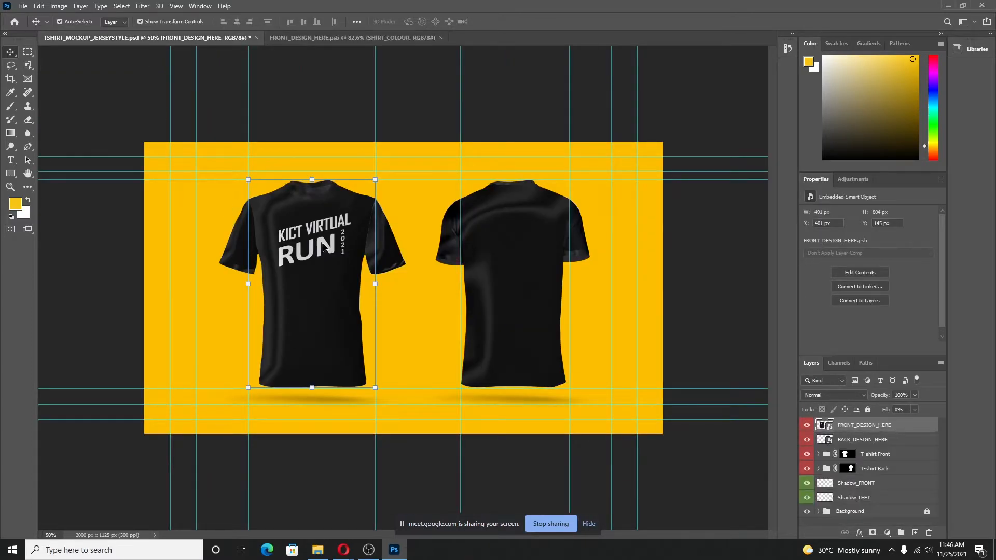
click(316, 39)
click(404, 252)
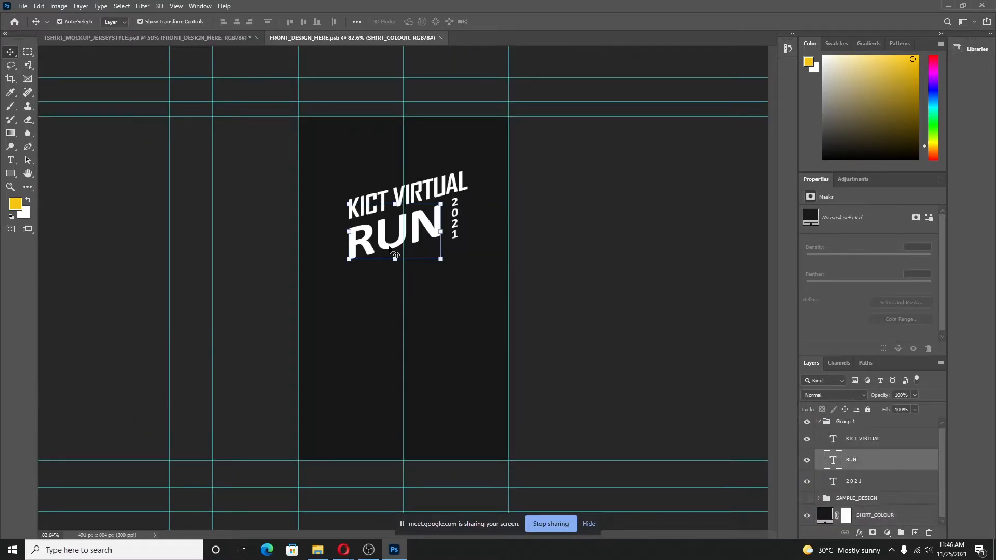
key(ctrl+t)
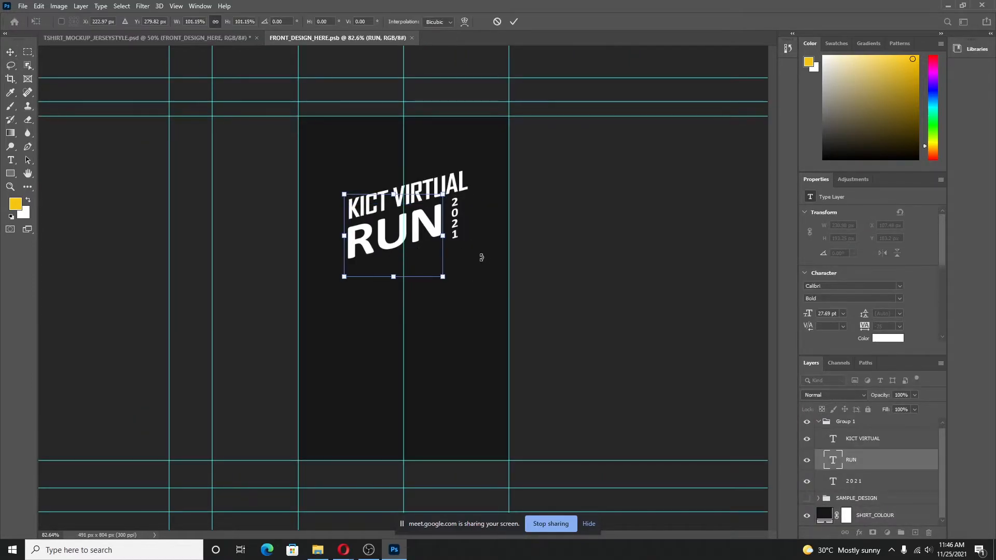
click(10, 52)
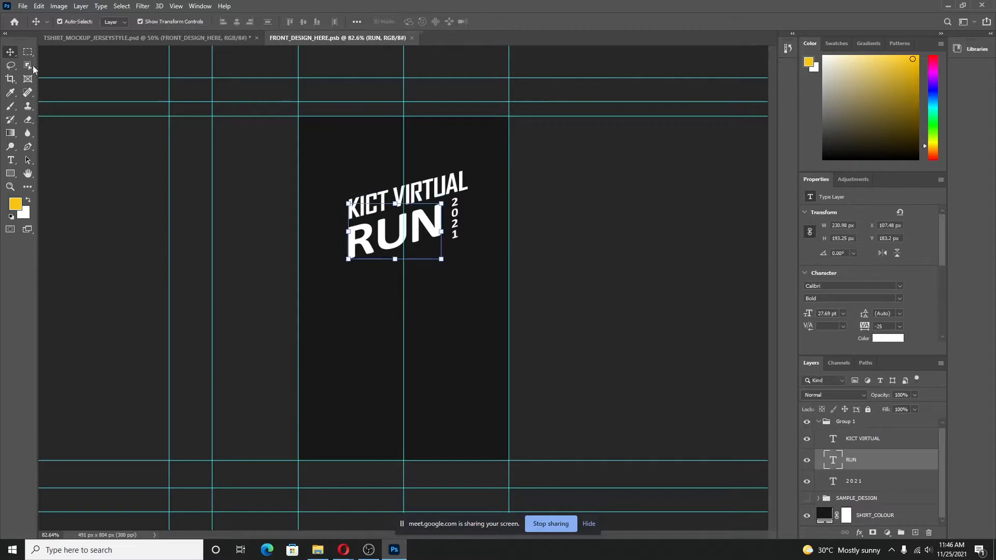
click(382, 262)
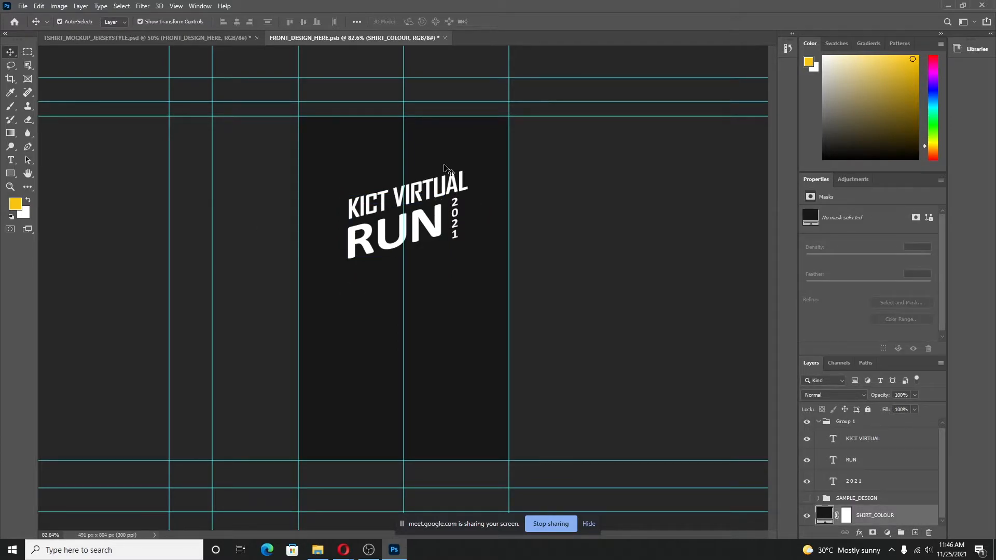
Step: Recolour the RUN text to yellow #fbd746
double_click(384, 242)
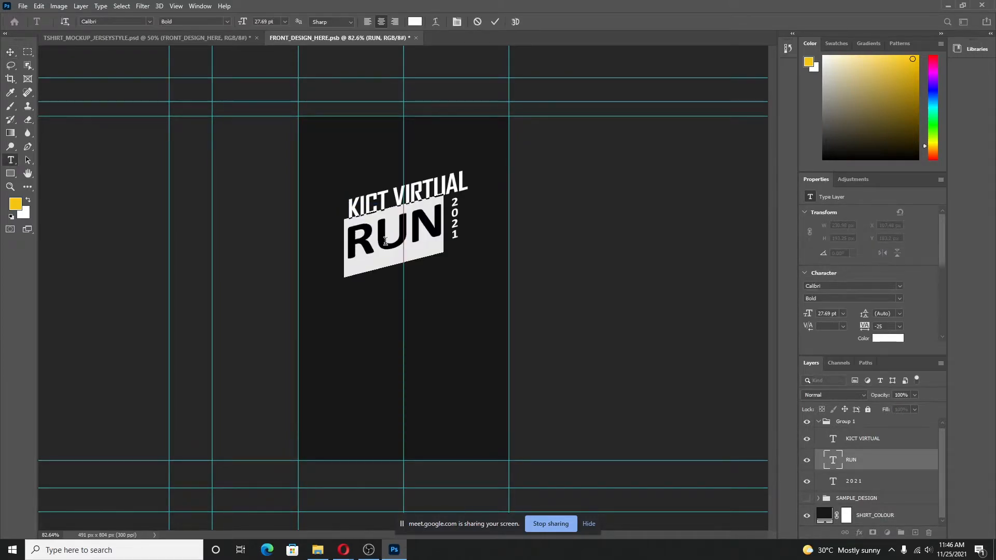
click(886, 338)
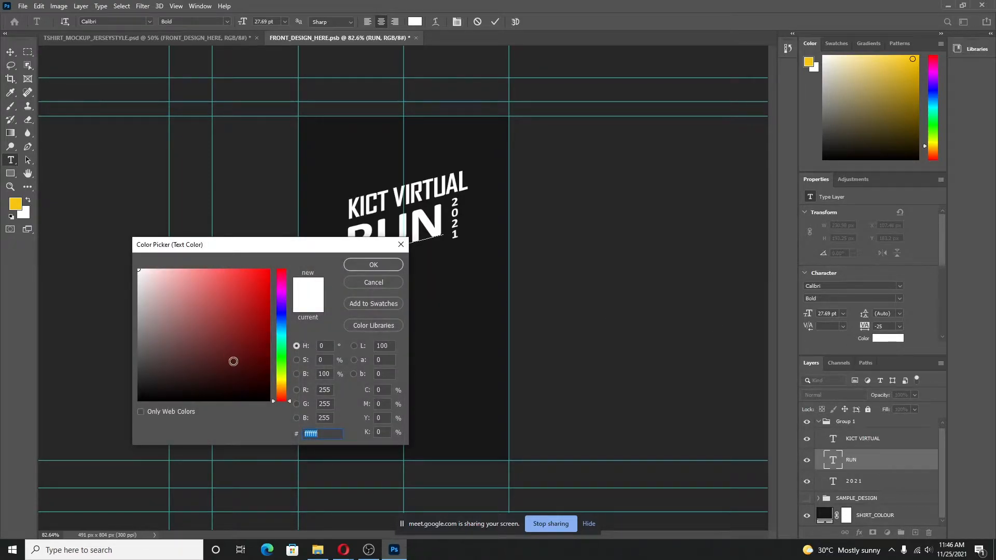
click(282, 380)
drag(282, 383, 284, 384)
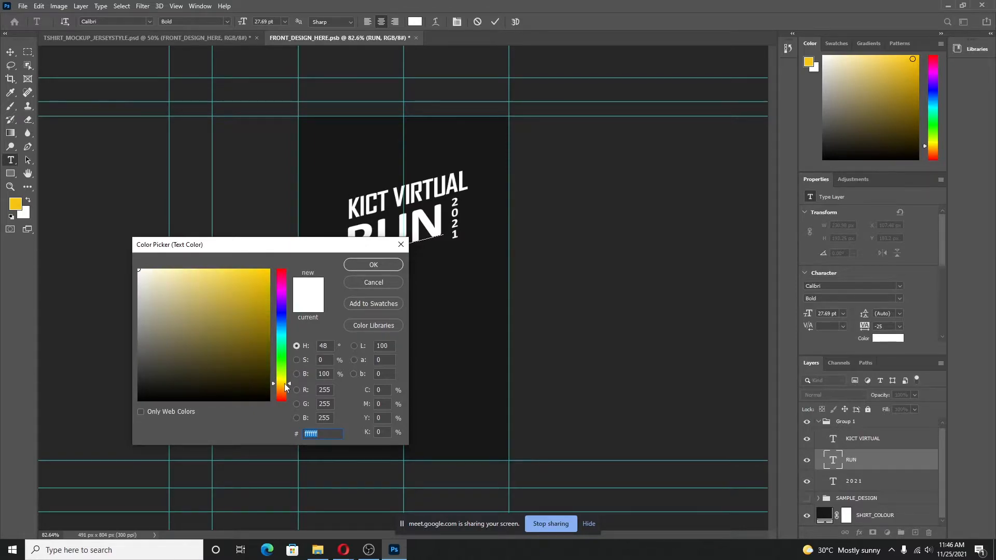
drag(180, 270, 233, 271)
drag(335, 434, 288, 433)
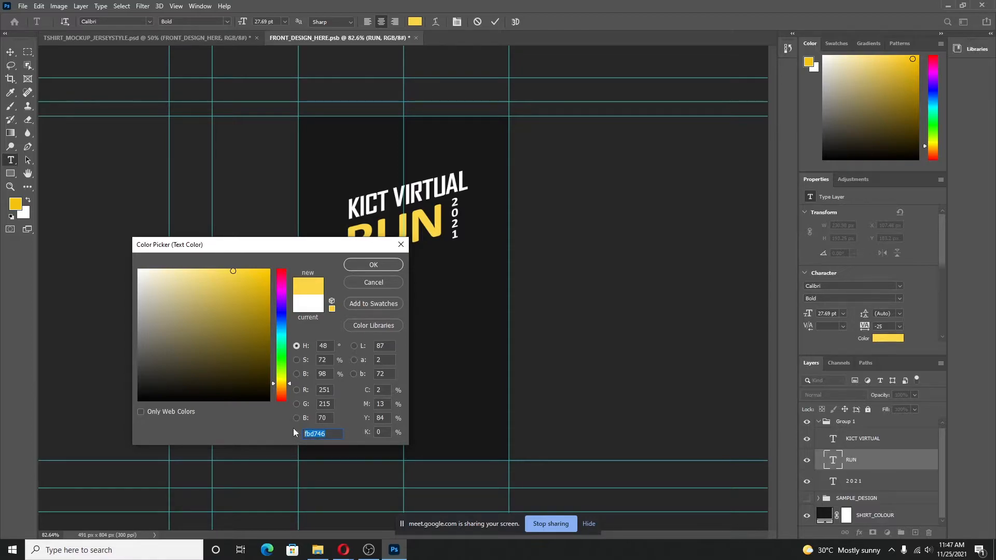
click(386, 265)
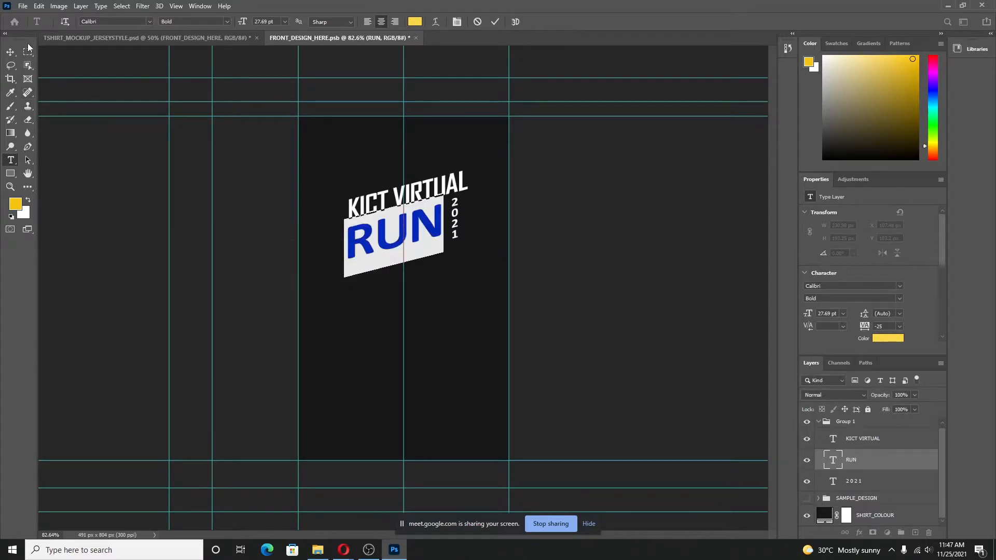
click(11, 54)
ctrl+click(490, 307)
Step: Save the front design with the recoloured RUN text, view it on the T-shirt mockup, and return to the design document
key(ctrl+s)
click(117, 35)
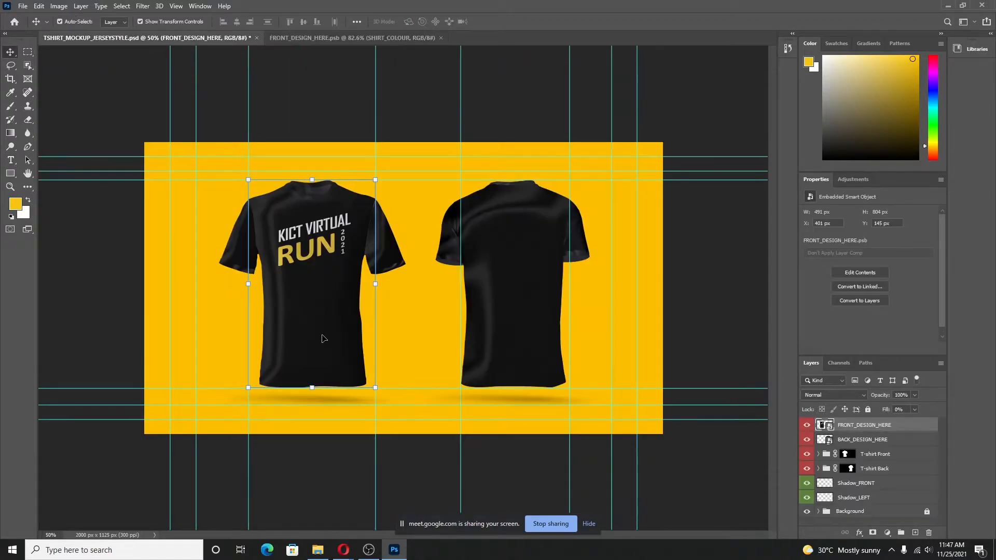
click(331, 37)
Step: Recolour only the last two digits, 21, of the vertical 2021 text to #fbd746
double_click(454, 223)
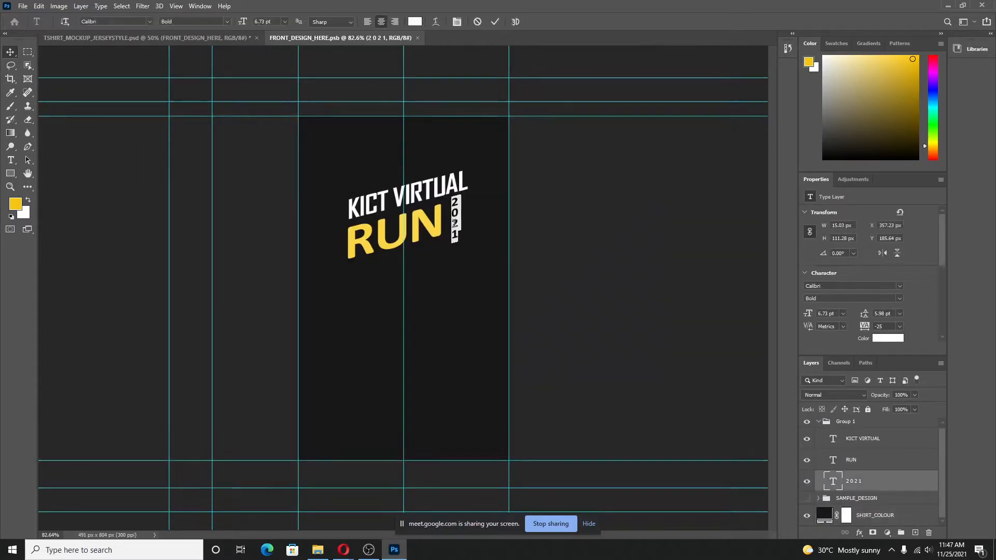
drag(456, 234, 454, 223)
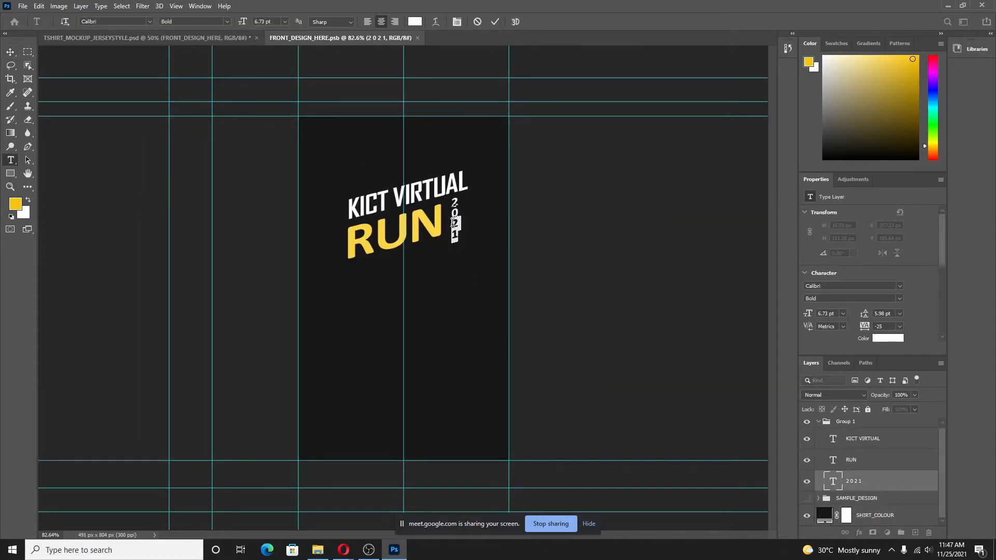
click(888, 338)
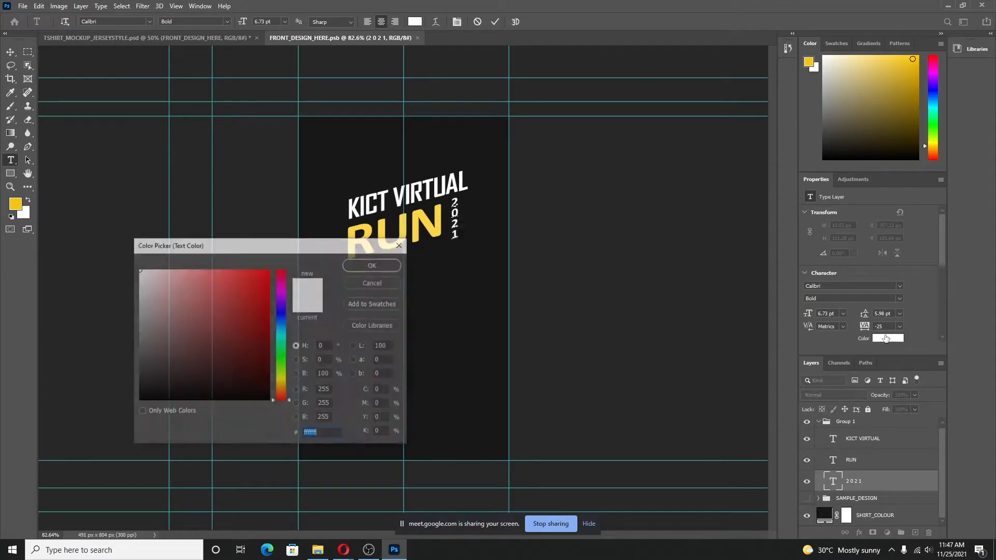
text(fbd746)
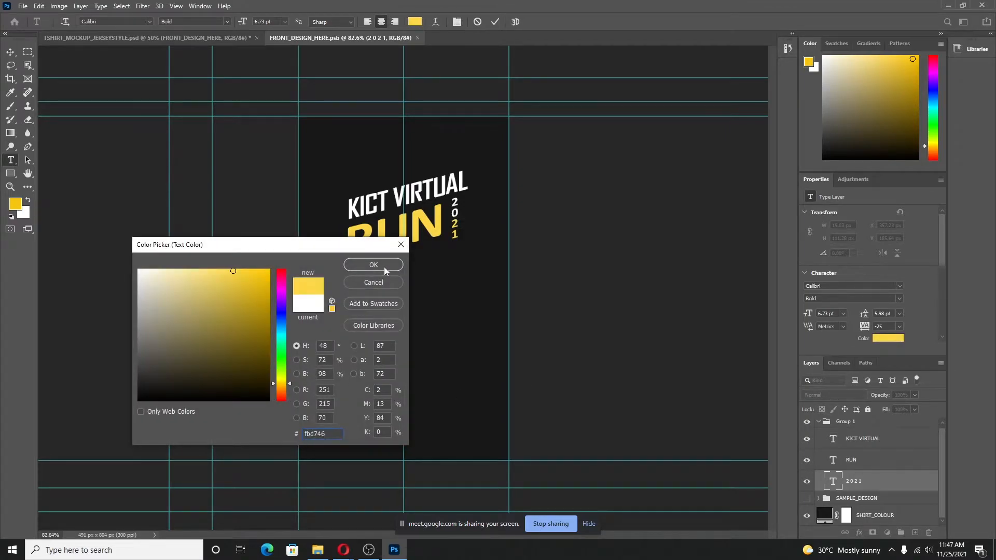
click(372, 265)
key(ctrl+Return)
key(v)
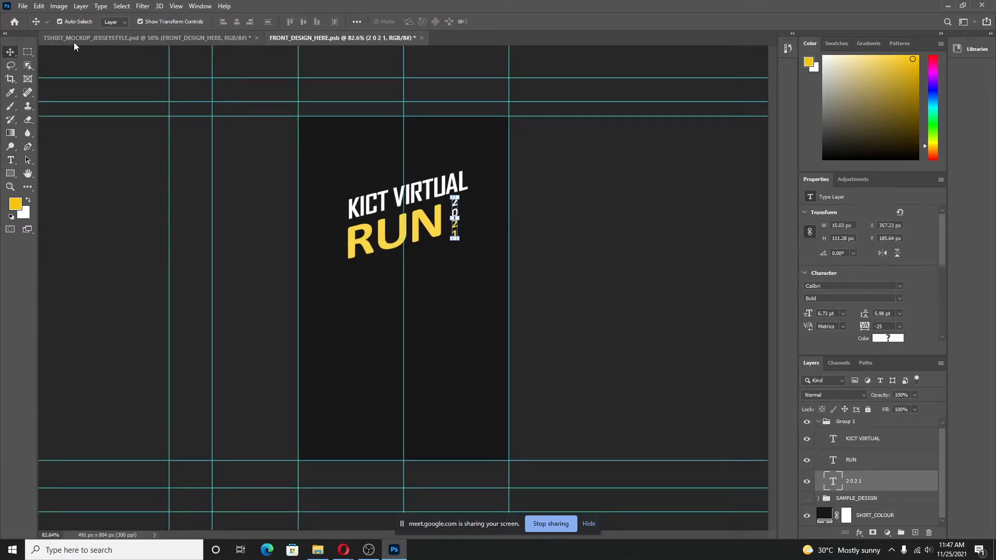
Step: Save the two-colour year text, check it on the T-shirt mockup, then return to the front design and deselect the text
key(ctrl+s)
click(93, 36)
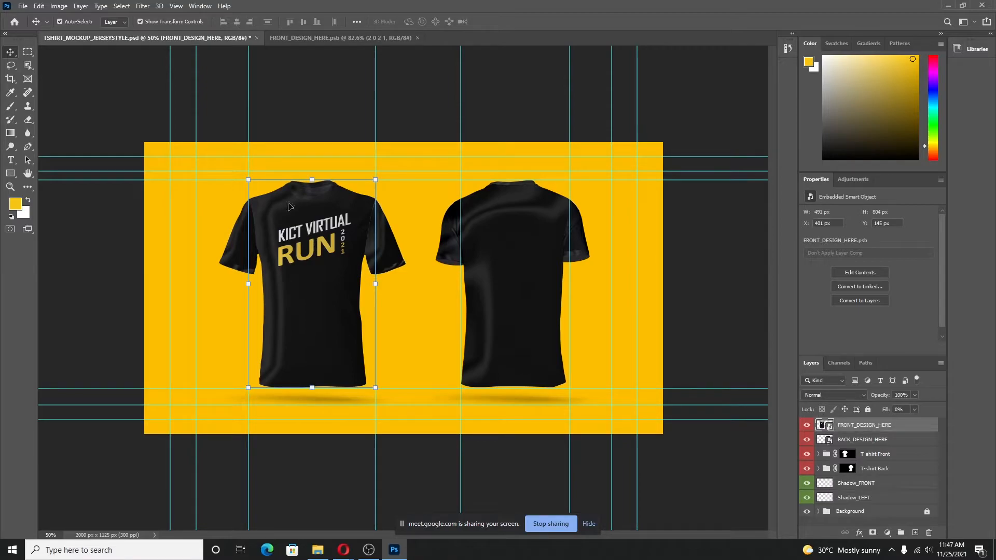
click(286, 37)
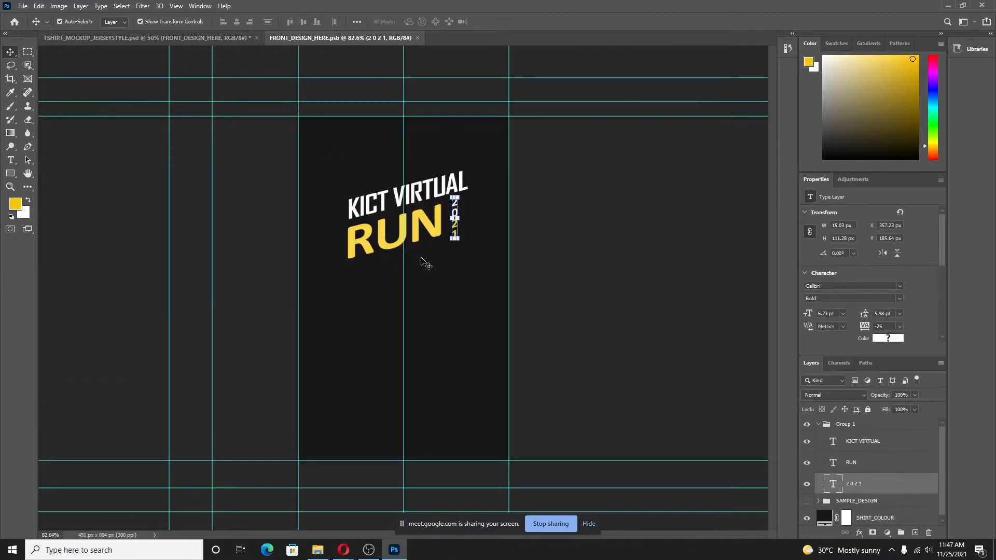
click(495, 259)
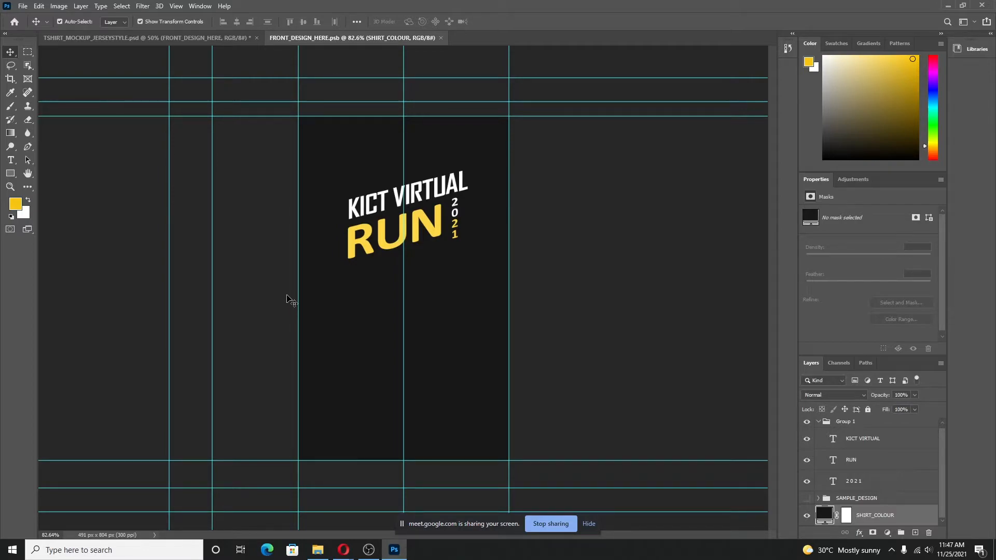
Step: Shrink the Photoshop window, switch to the mock folder in File Explorer, and place its run man (1) image into the front design
double_click(593, 3)
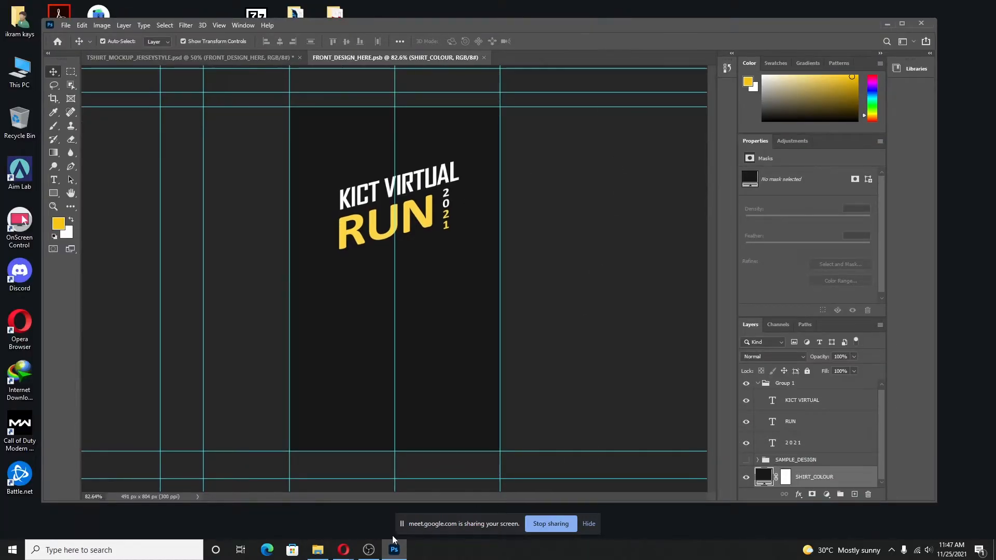
click(317, 551)
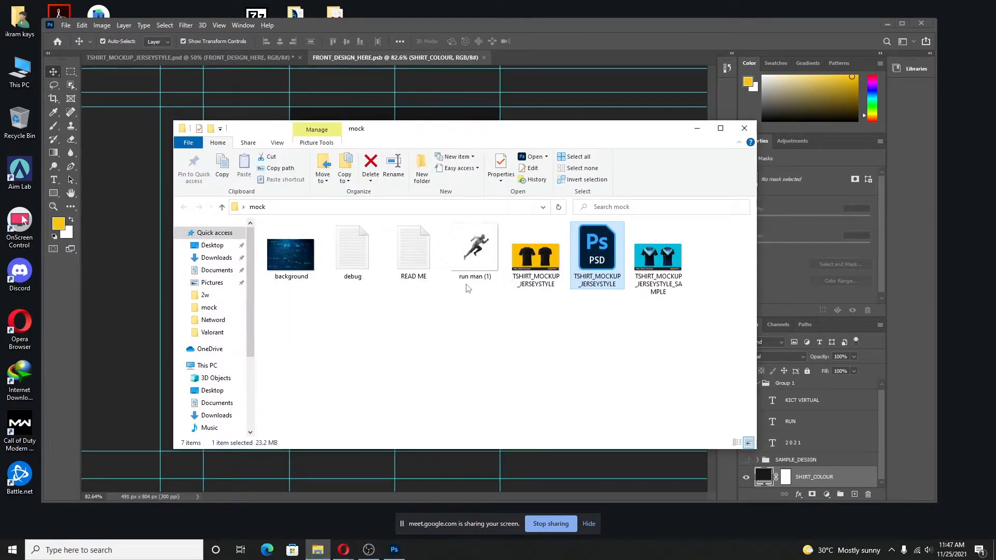
double_click(477, 251)
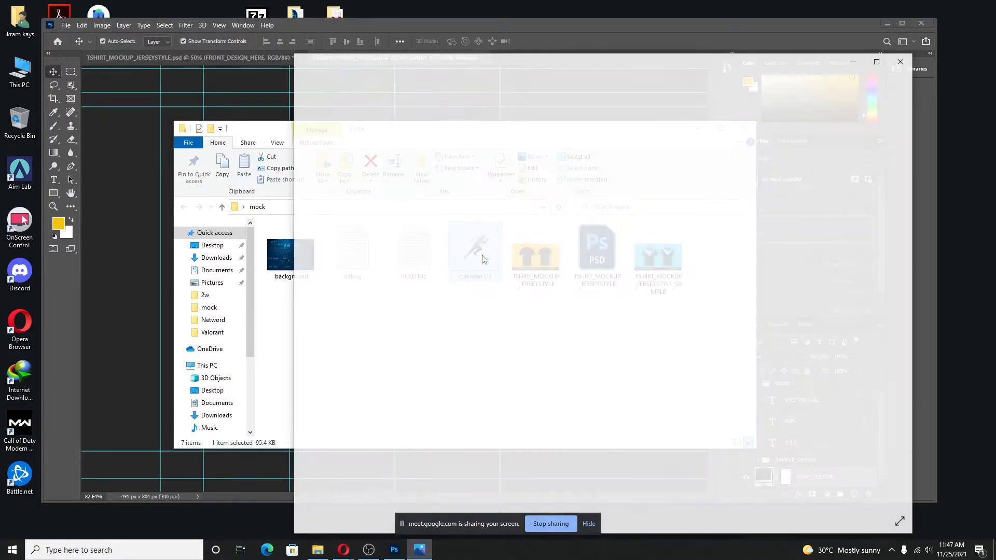
click(900, 63)
drag(614, 145, 971, 120)
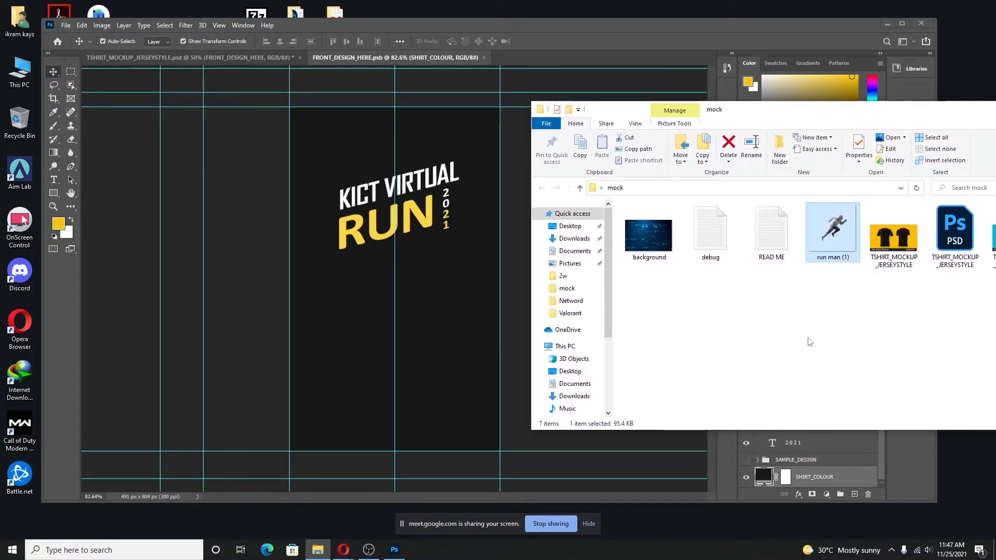
click(807, 340)
drag(811, 248, 377, 339)
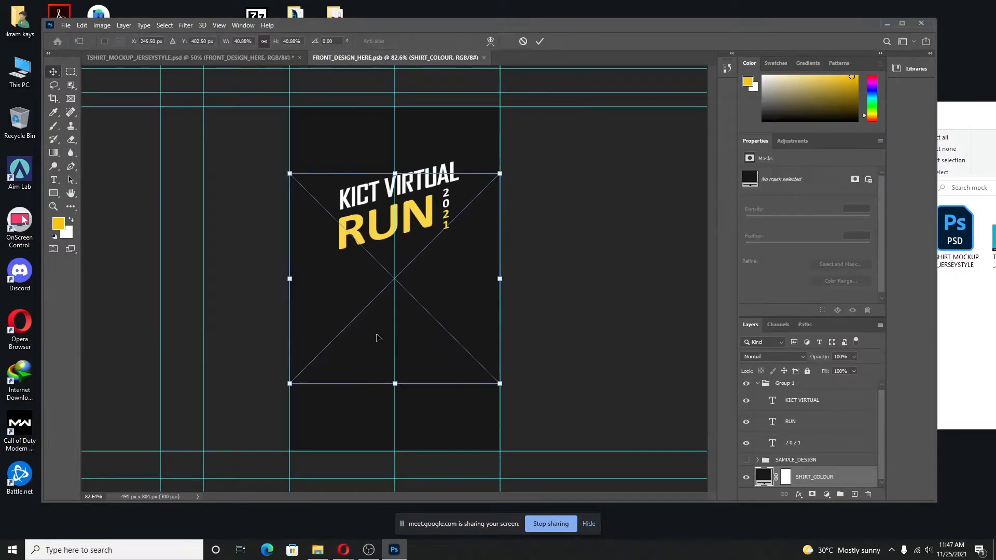
Step: Scale the placed runner image to about 28.45% and position it below the logo at about X 226 px, Y 480 px
drag(403, 258, 406, 308)
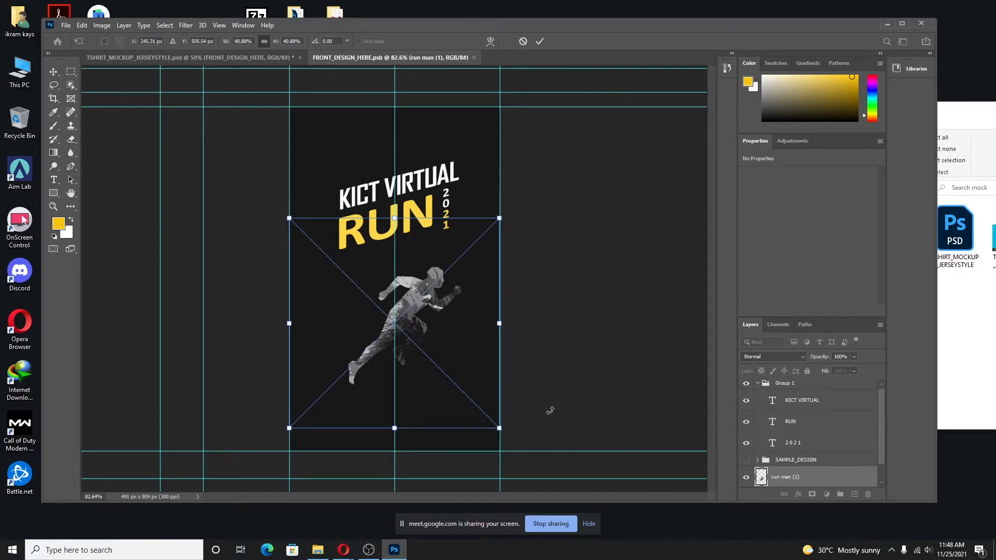
drag(289, 217, 353, 281)
drag(441, 349, 401, 312)
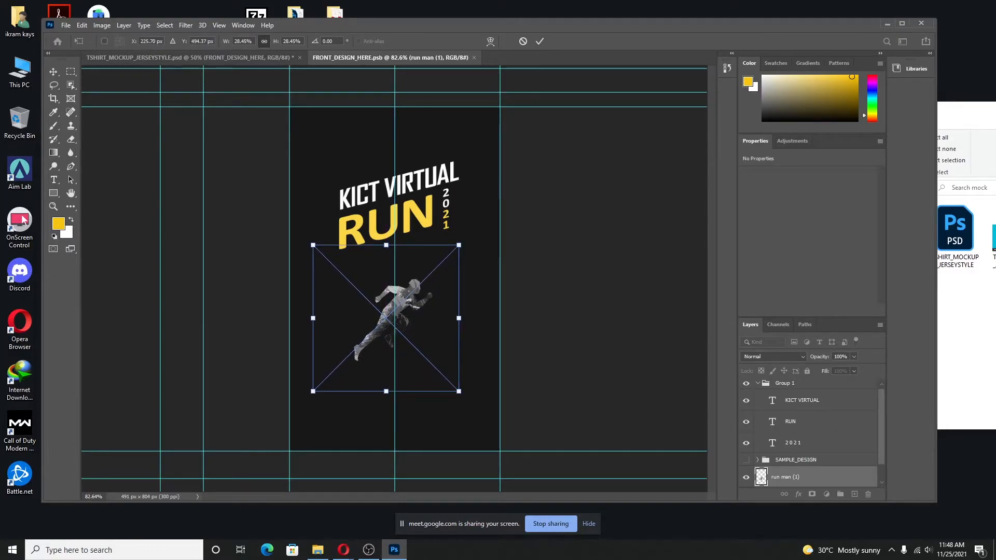
key(alt+Tab)
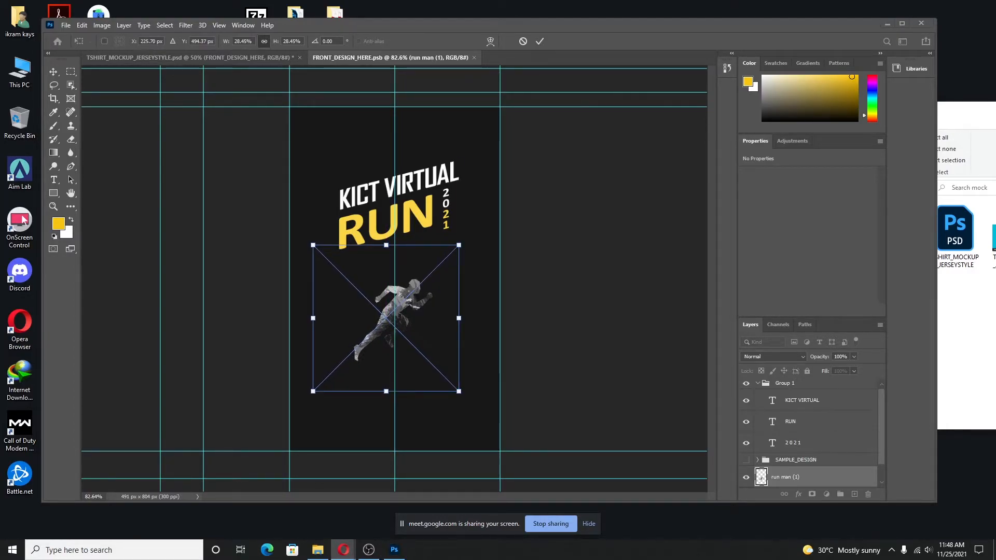
click(389, 304)
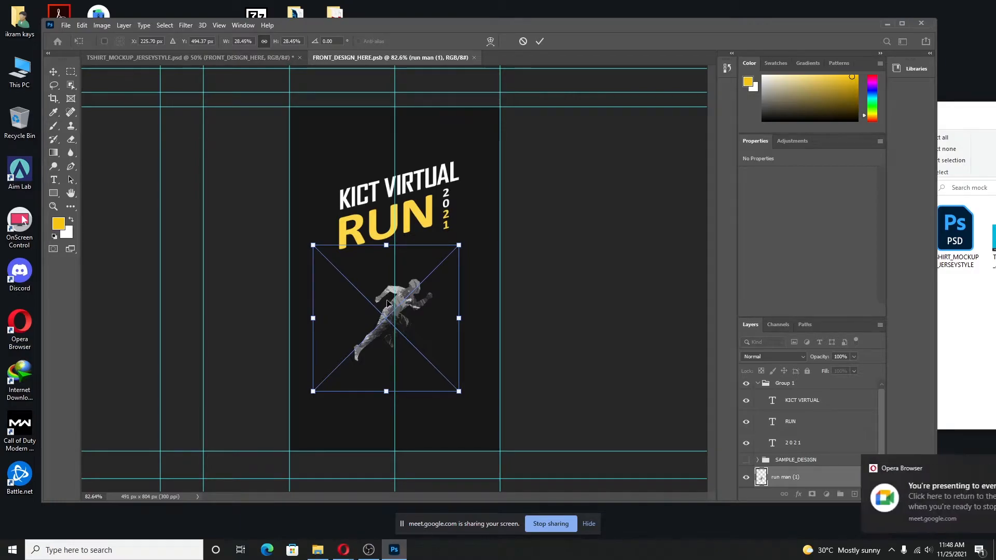
mouse_move(410, 299)
mouse_down()
mouse_move(417, 290)
mouse_move(409, 293)
mouse_up()
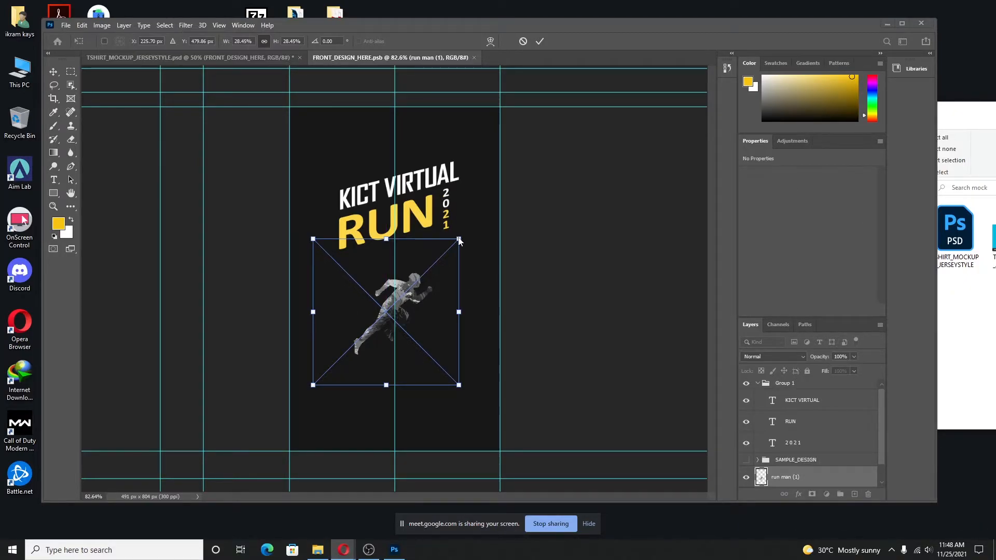
Step: Reduce the placed runner to about 26% scale, position it at about X 238 px, Y 444 px, commit the placement and deselect it
drag(314, 239, 324, 245)
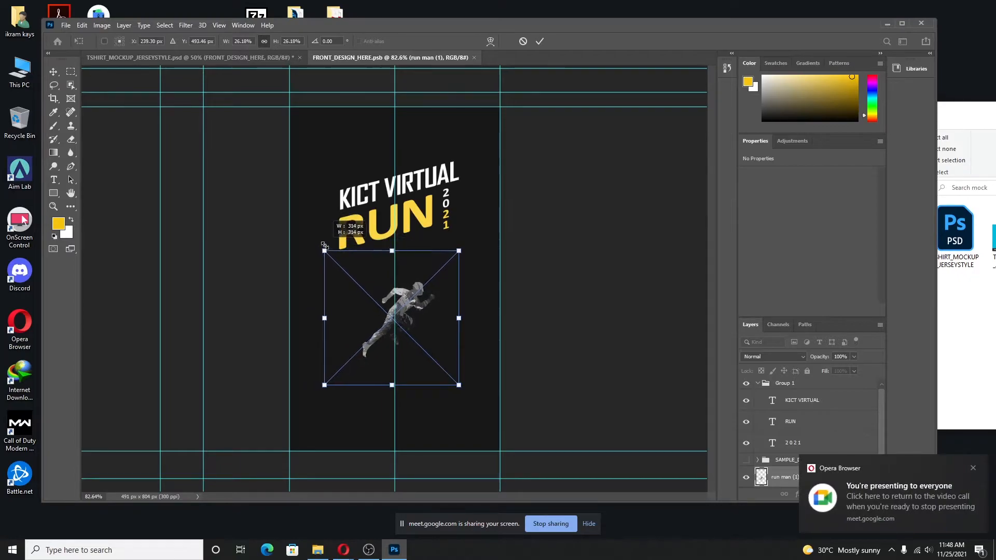
drag(404, 302, 403, 286)
key(ctrl+s)
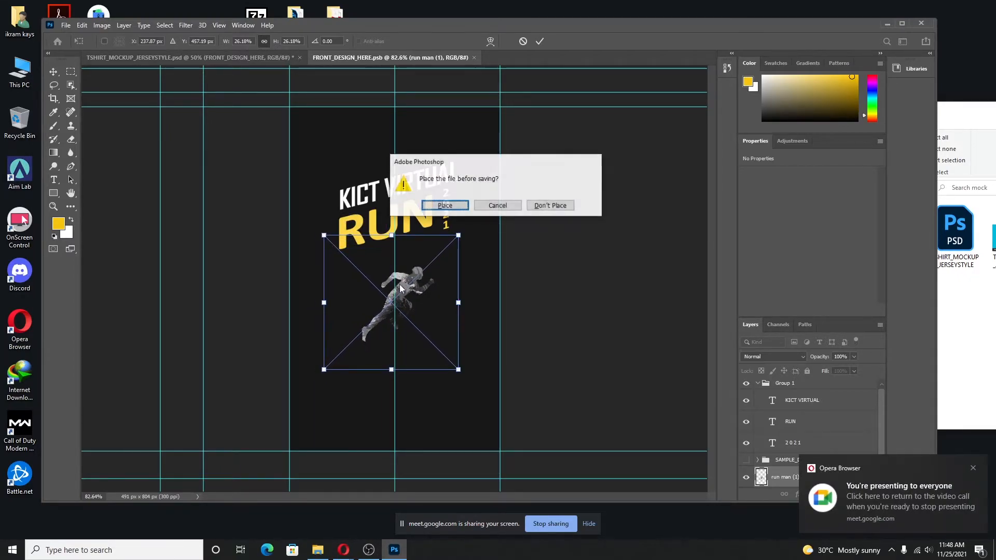
click(496, 205)
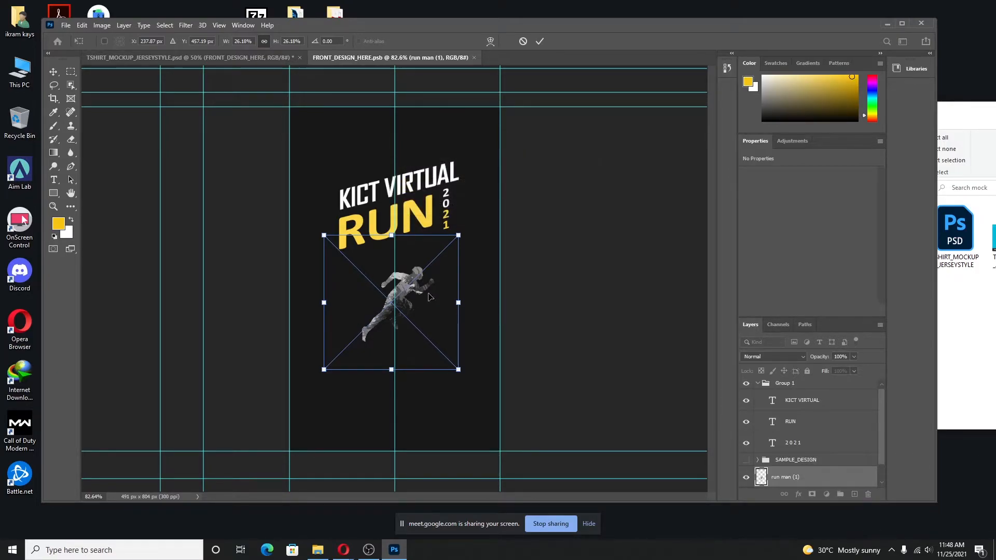
key(Up)
key(Up)
key(Up)
key(Up)
key(Up)
key(Up)
key(Up)
key(Up)
key(Up)
key(Up)
key(Up)
key(Up)
key(Up)
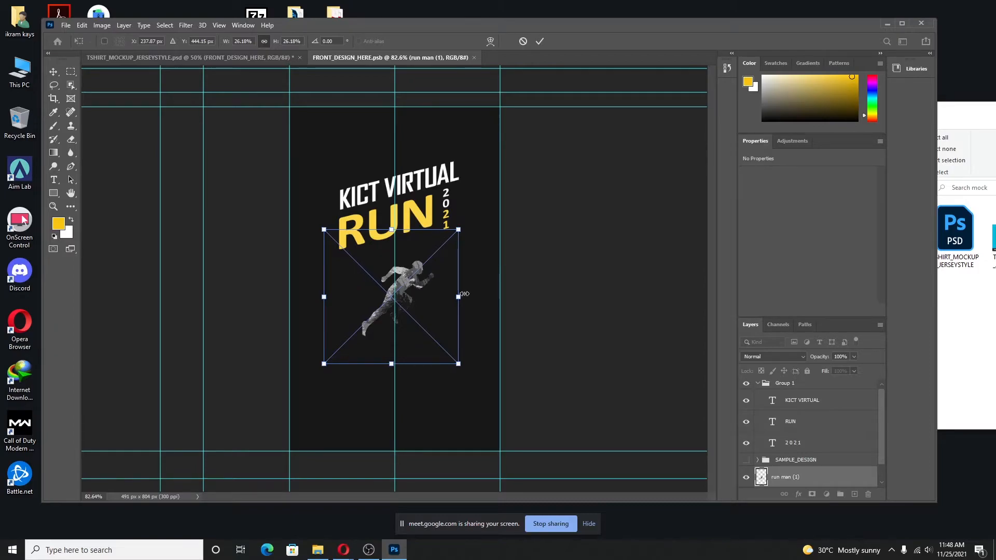
click(59, 77)
click(480, 366)
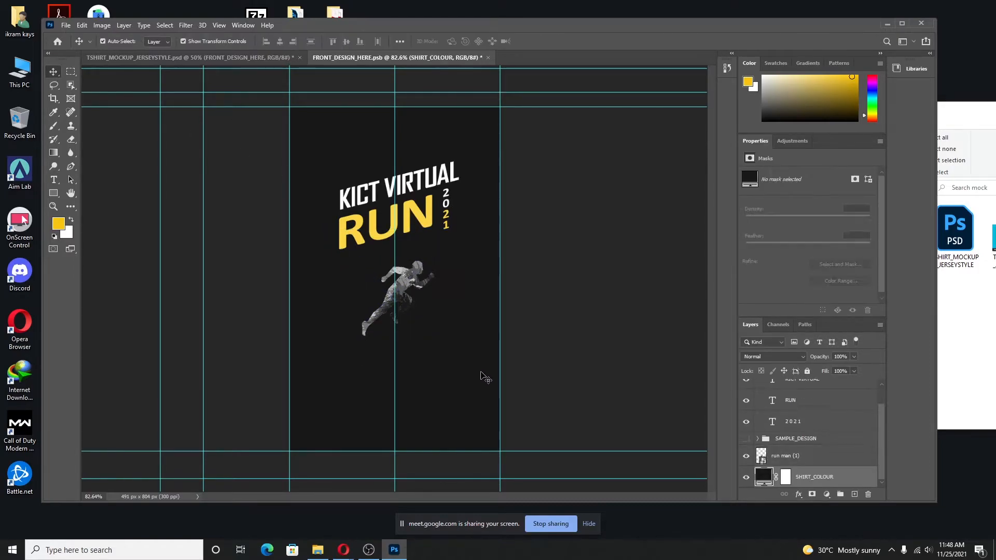
Step: Save the front design, compare the runner's placement on the T-shirt mockup, then return to the front design and leave the runner deselected
click(125, 58)
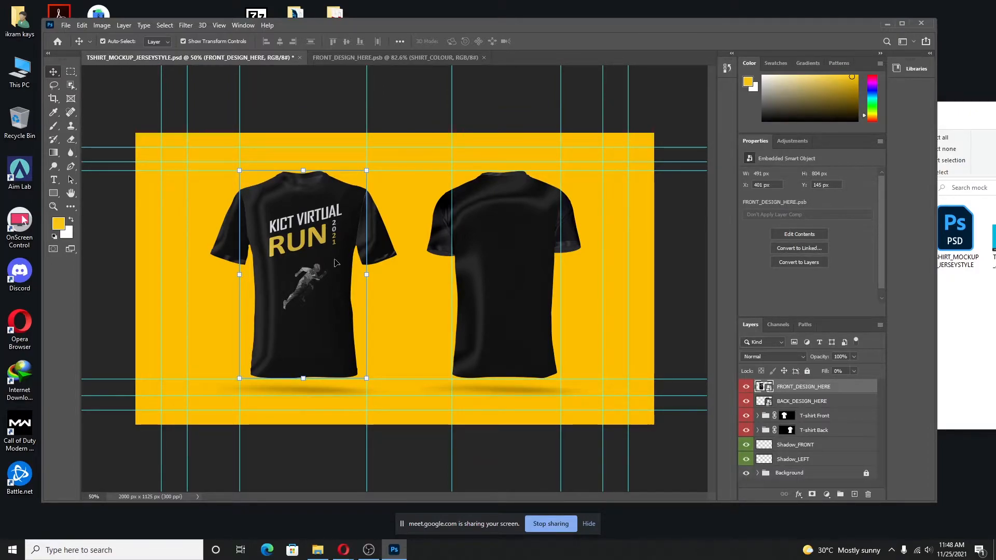
click(374, 59)
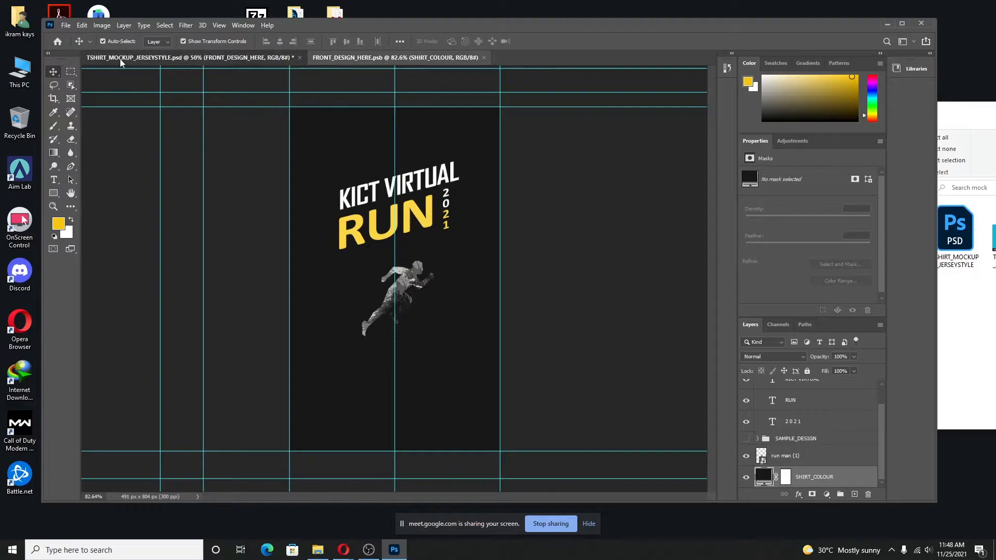
click(116, 58)
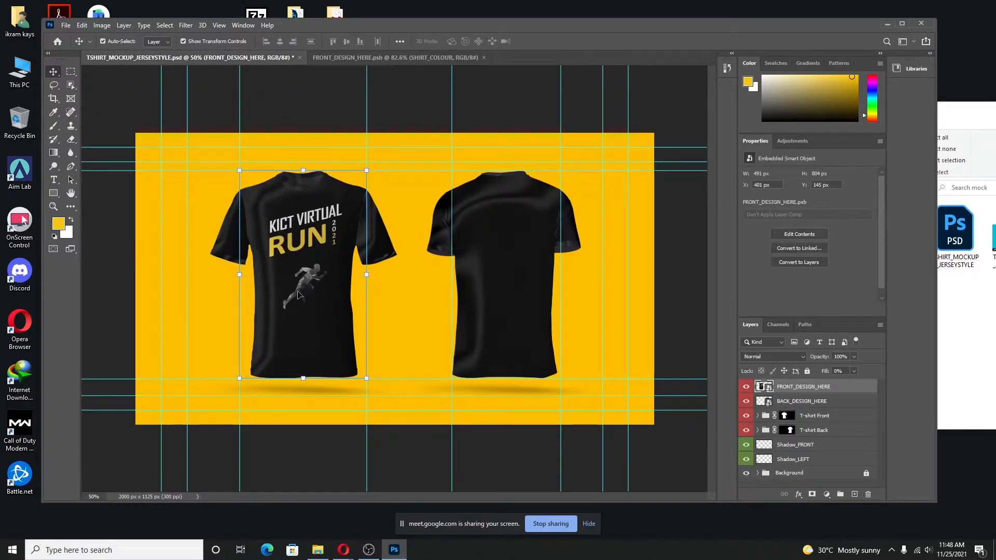
click(417, 58)
click(399, 308)
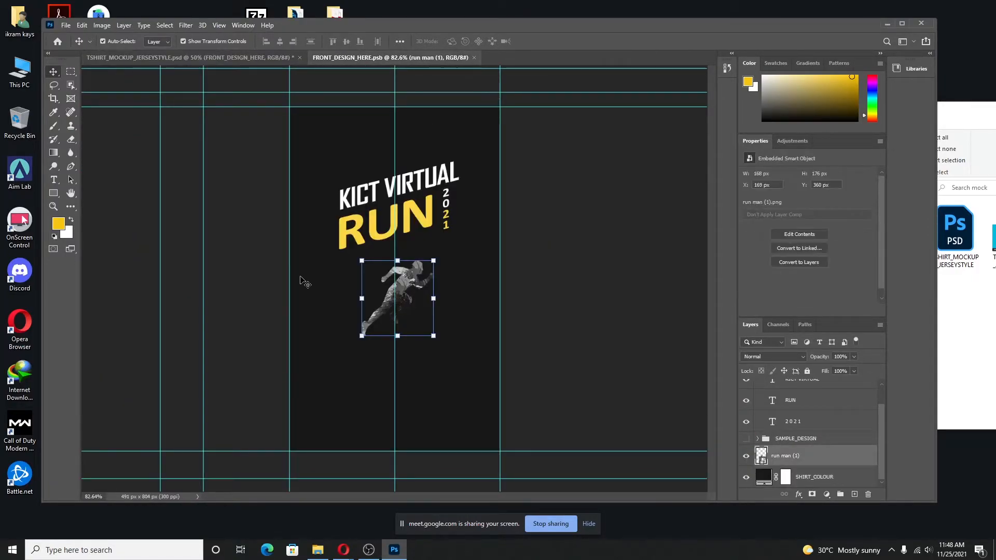
click(469, 250)
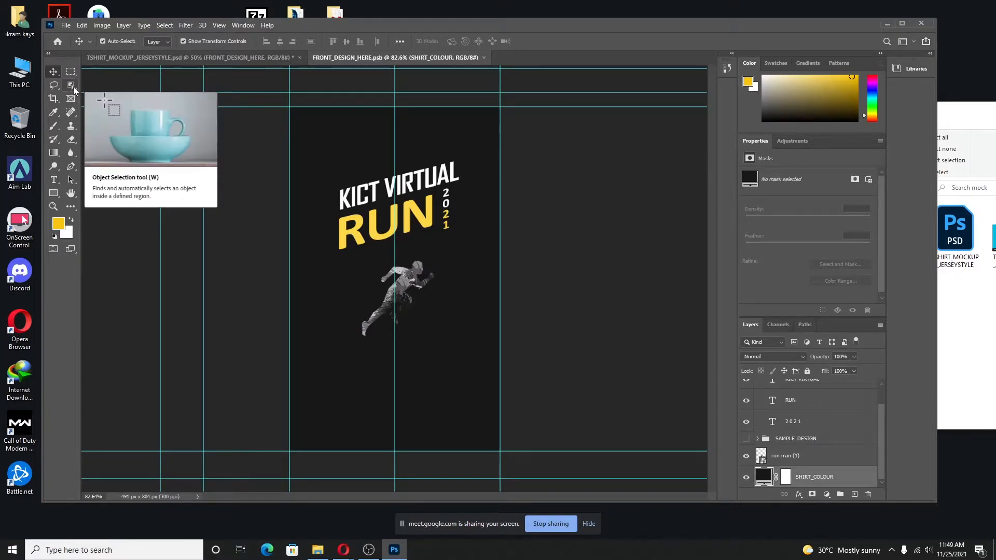
Step: Select the runner with the Object Selection tool in rectangle mode and inspect the selection outline up close
click(74, 90)
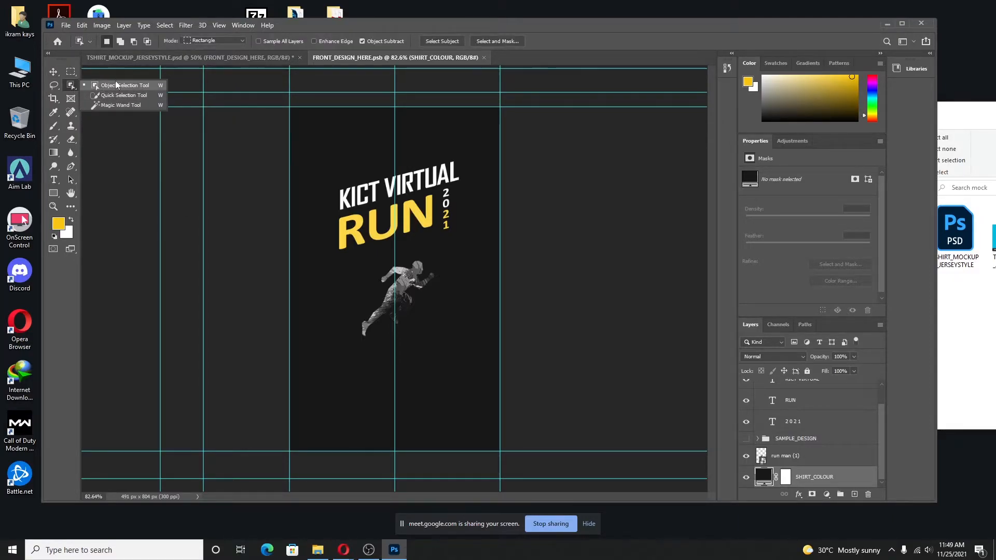
click(127, 89)
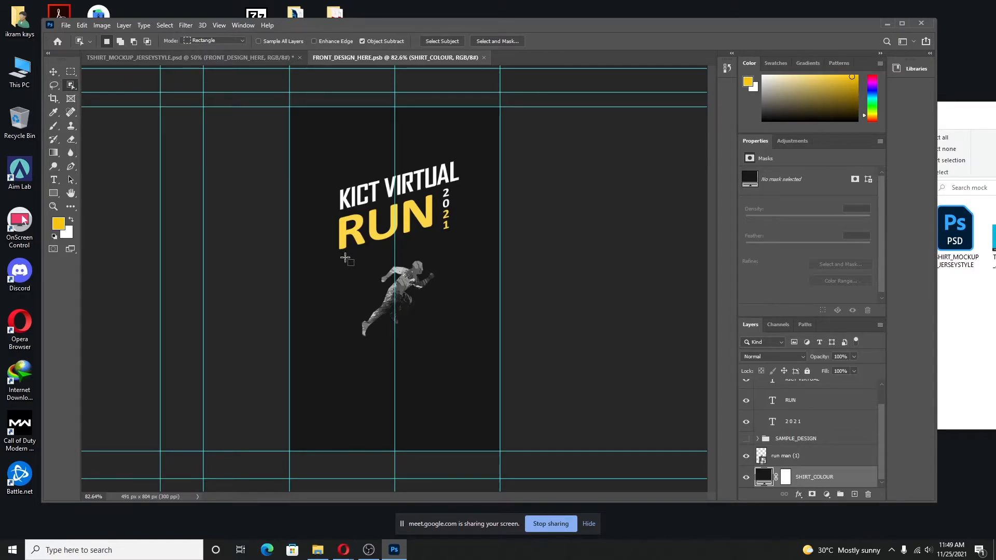
drag(341, 257, 465, 349)
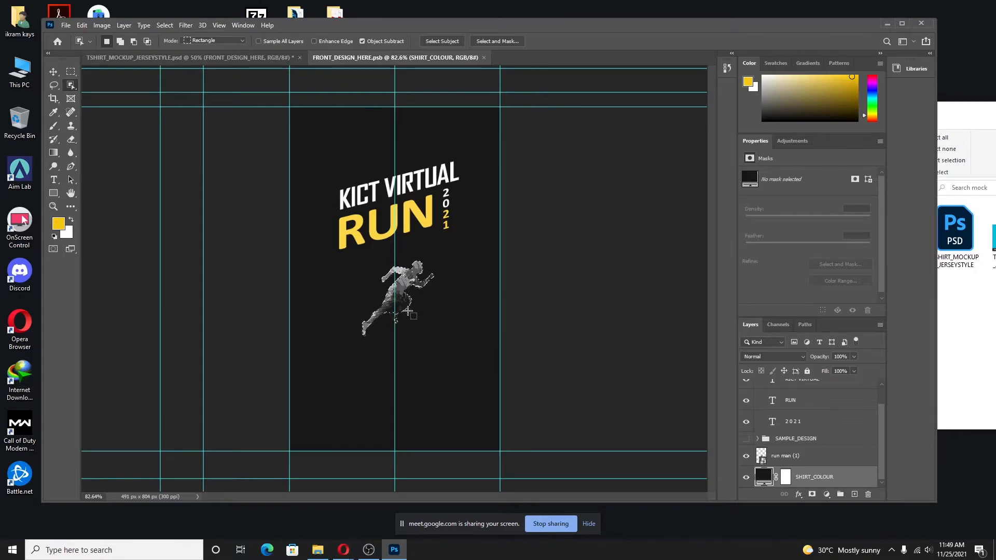
scroll(410, 301, up, 3)
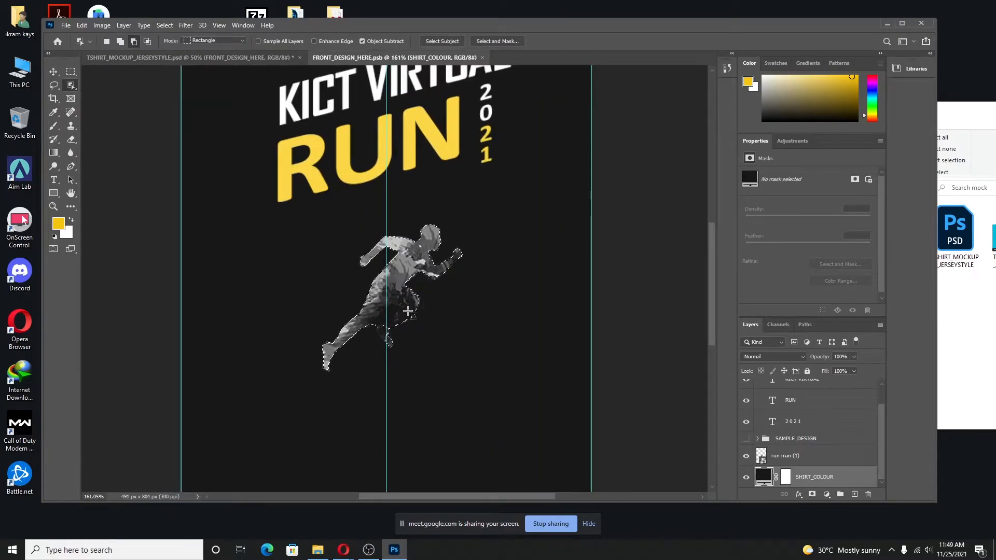
scroll(409, 313, up, 2)
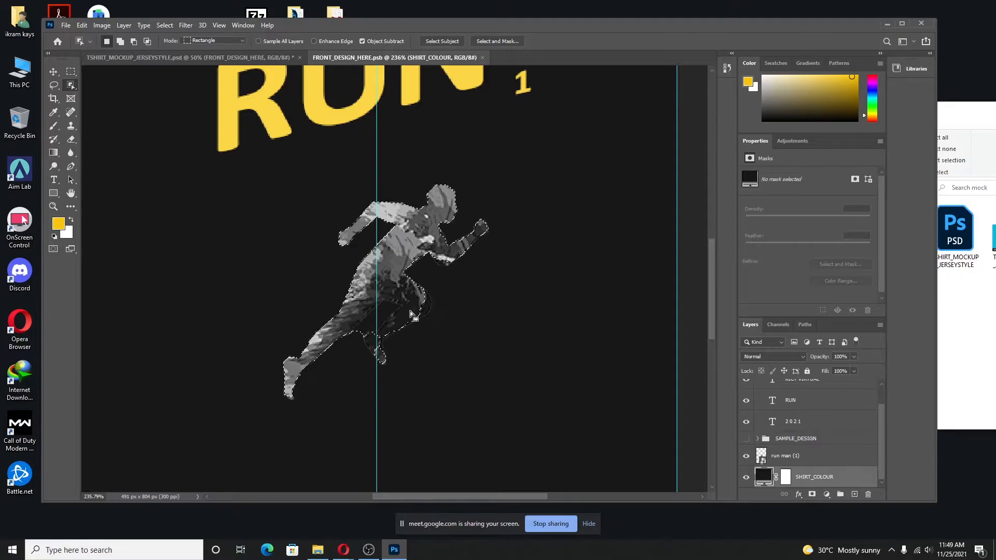
scroll(408, 314, down, 3)
scroll(410, 314, down, 1)
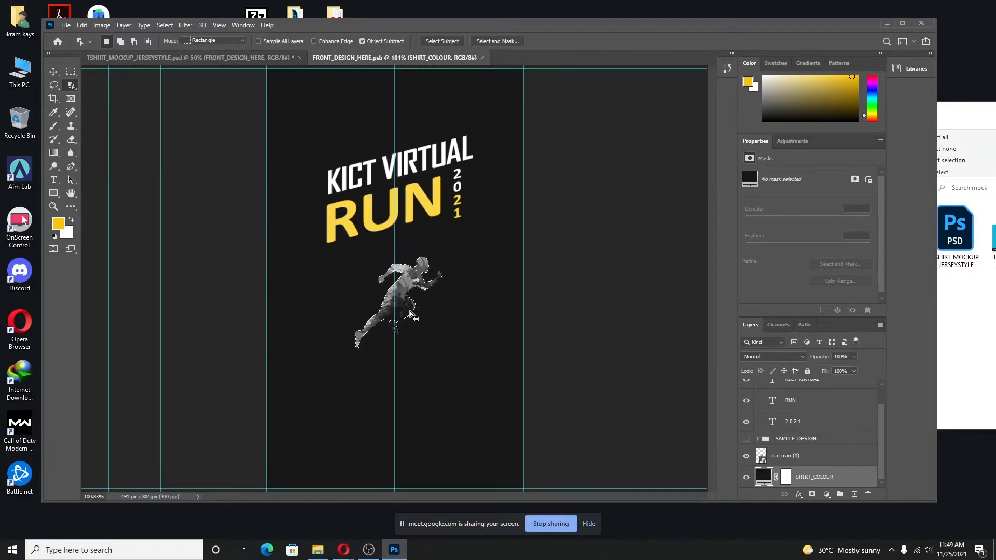
scroll(407, 320, up, 3)
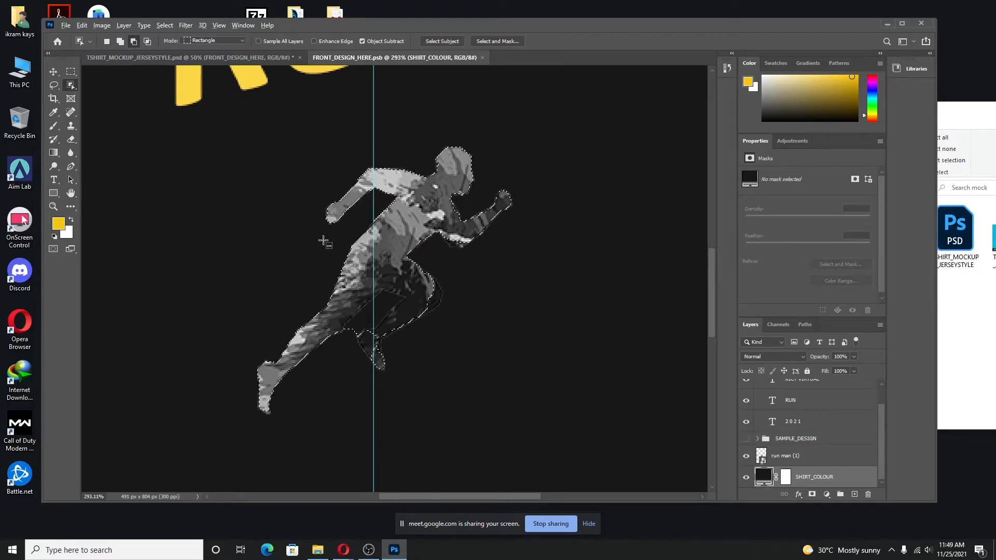
scroll(517, 236, down, 3)
scroll(502, 235, down, 1)
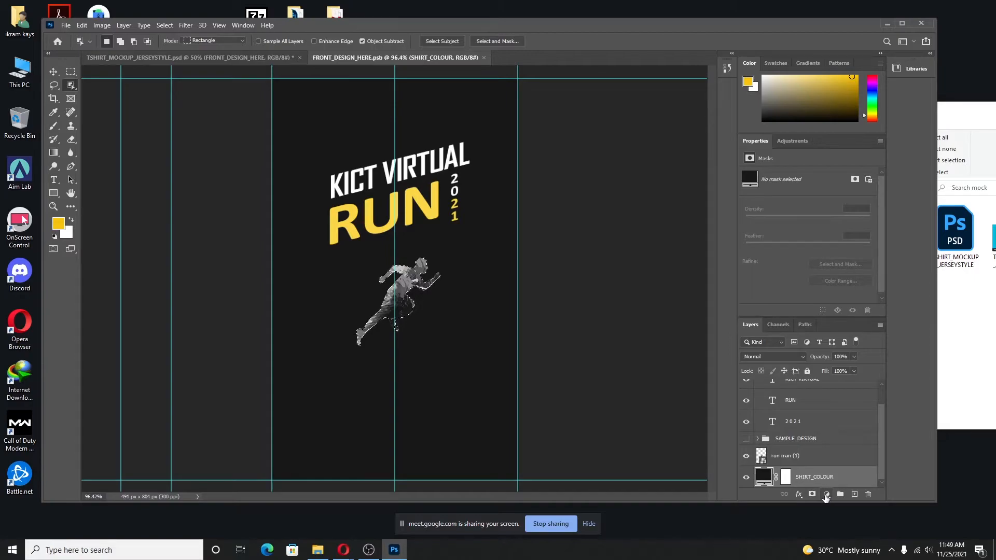
Step: Maximize the window and try a solid colour fill layer in #f7c201 over the runner selection
click(903, 24)
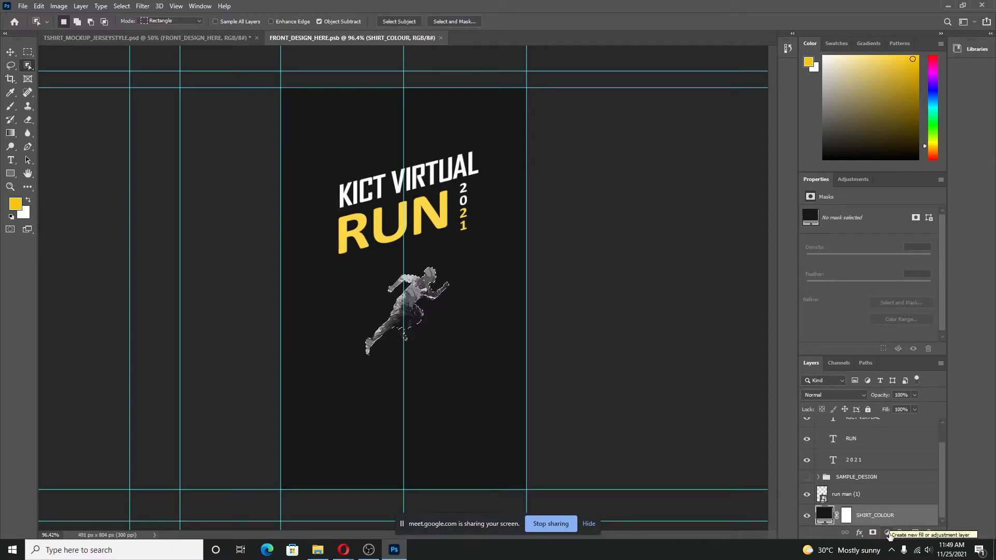
click(872, 536)
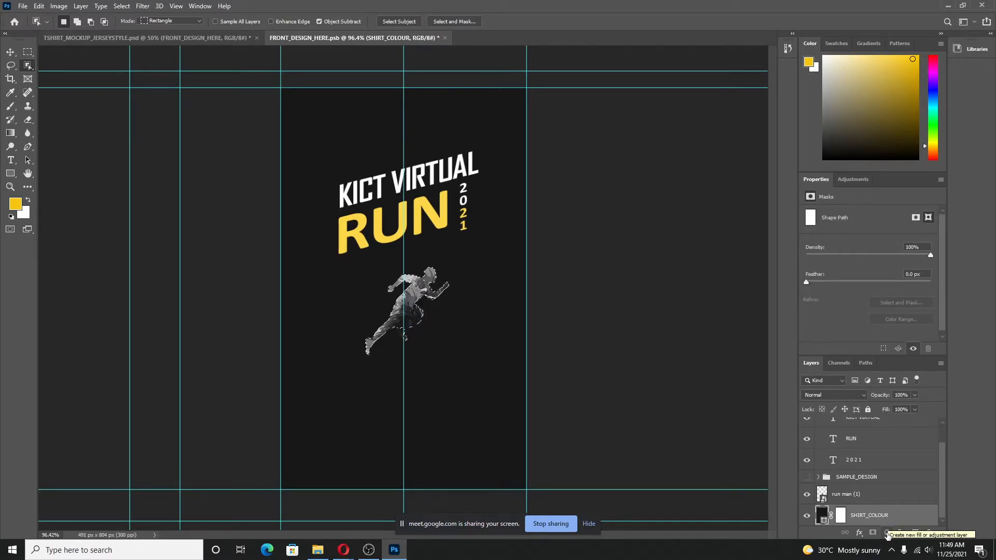
click(886, 535)
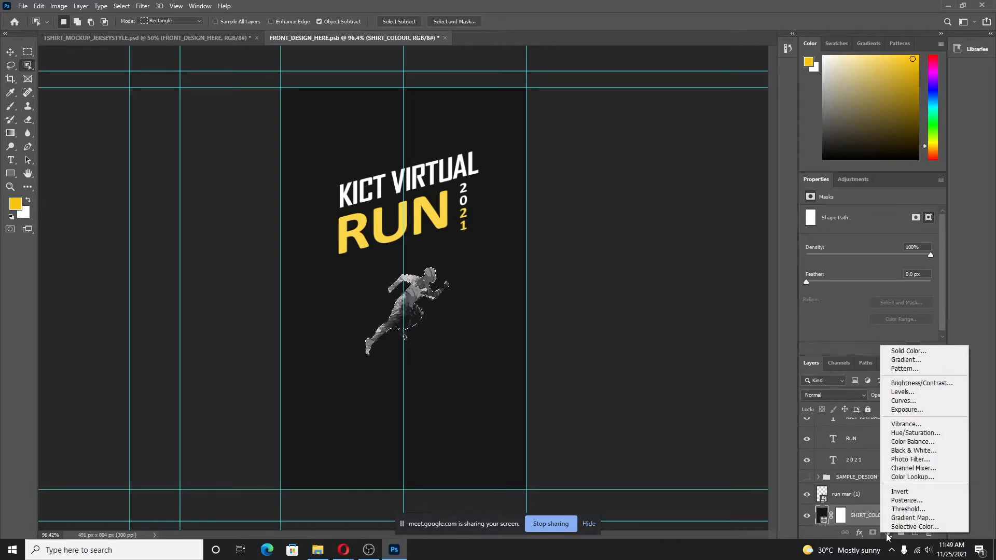
click(908, 351)
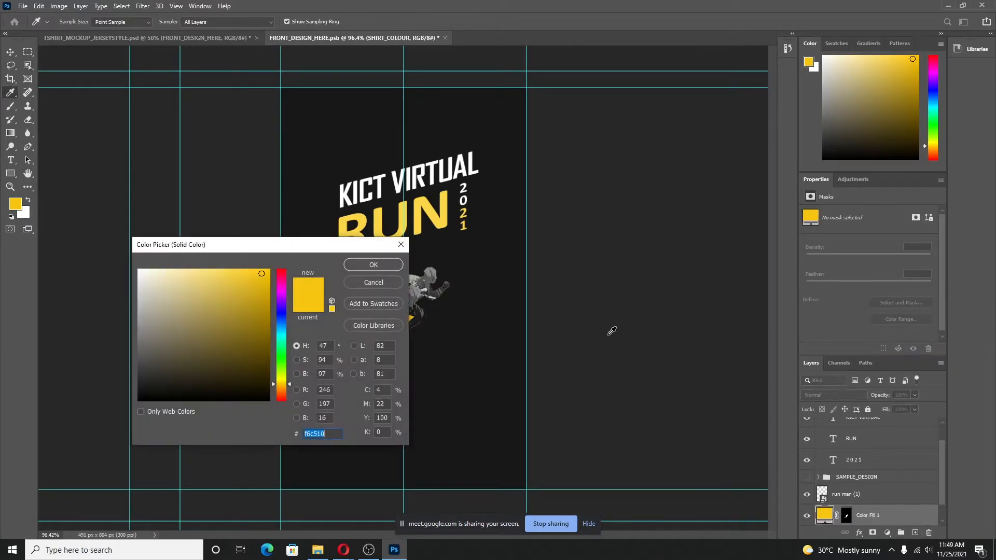
click(261, 275)
drag(326, 251, 246, 229)
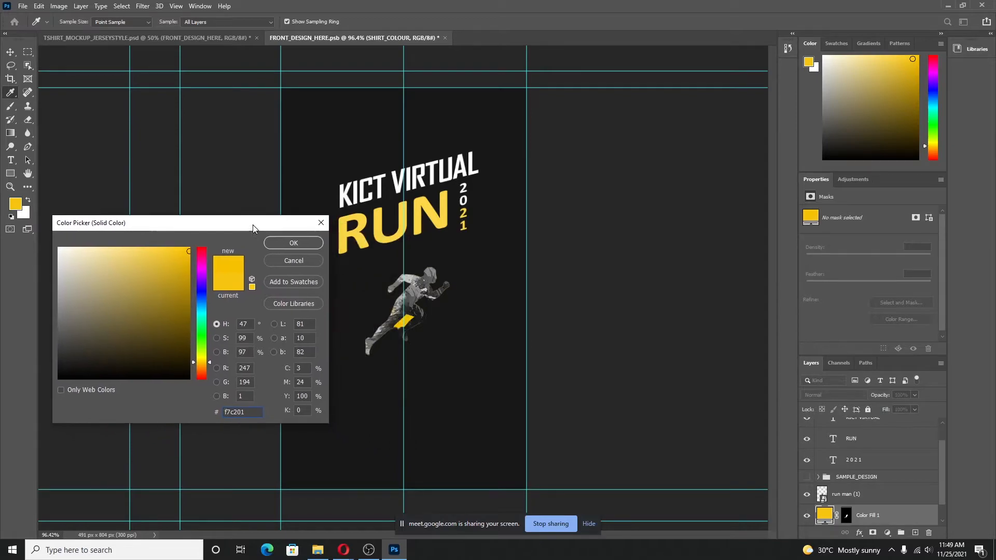
click(303, 260)
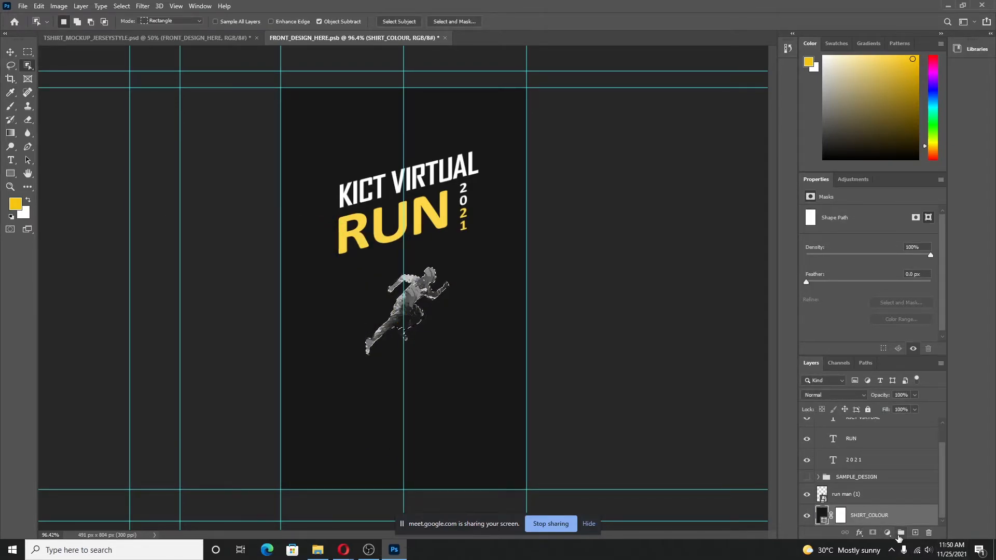
Step: Create a layer group masked to the runner selection and try a #df1818 solid colour fill inside it
click(900, 533)
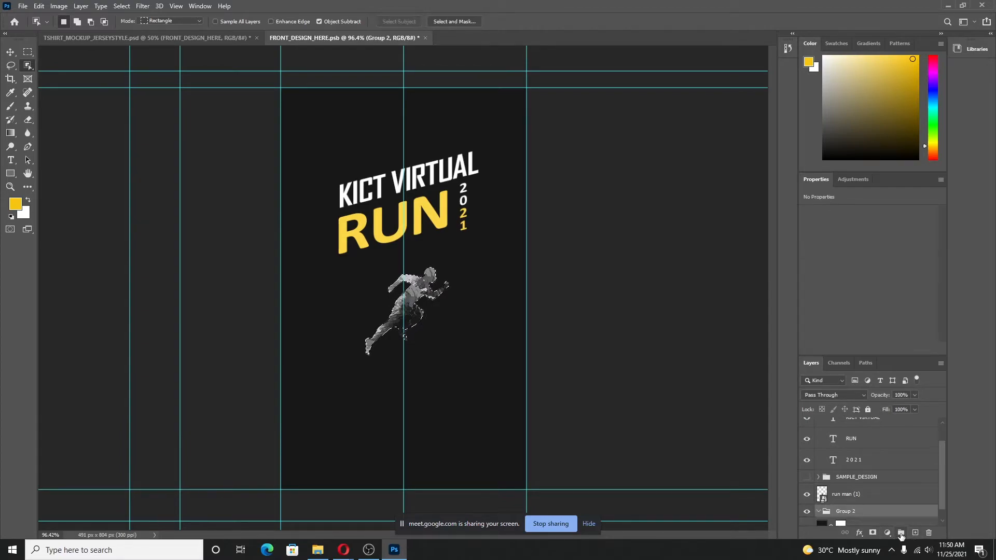
click(873, 532)
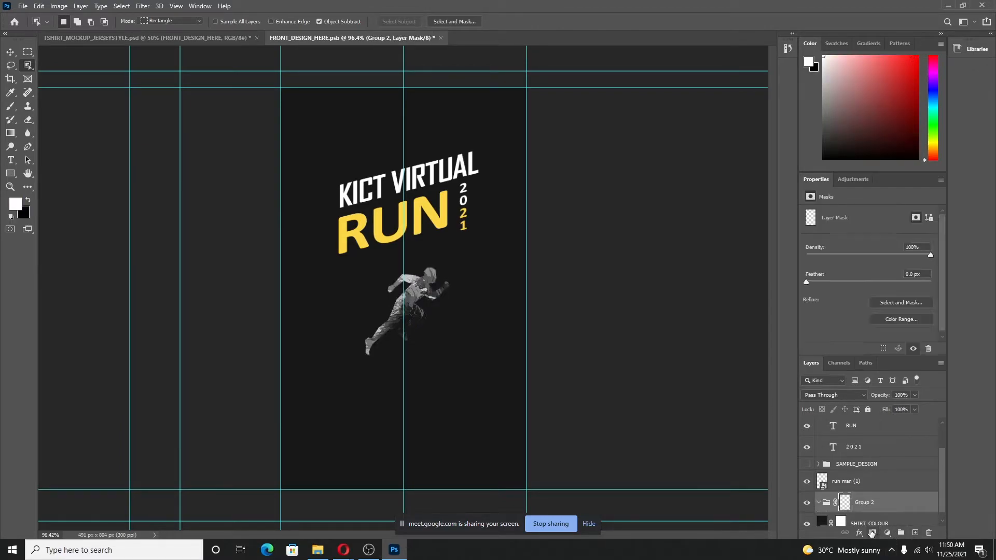
click(889, 533)
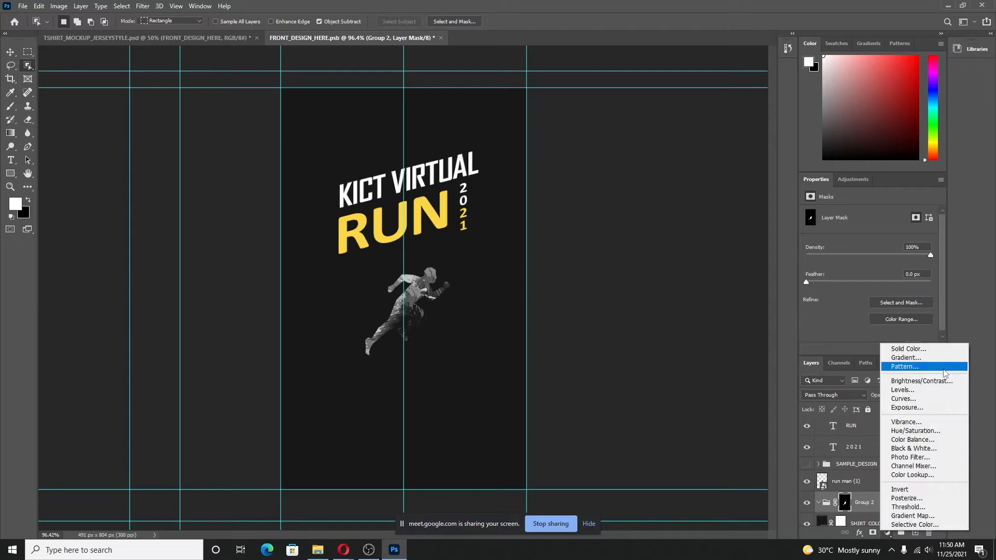
click(904, 345)
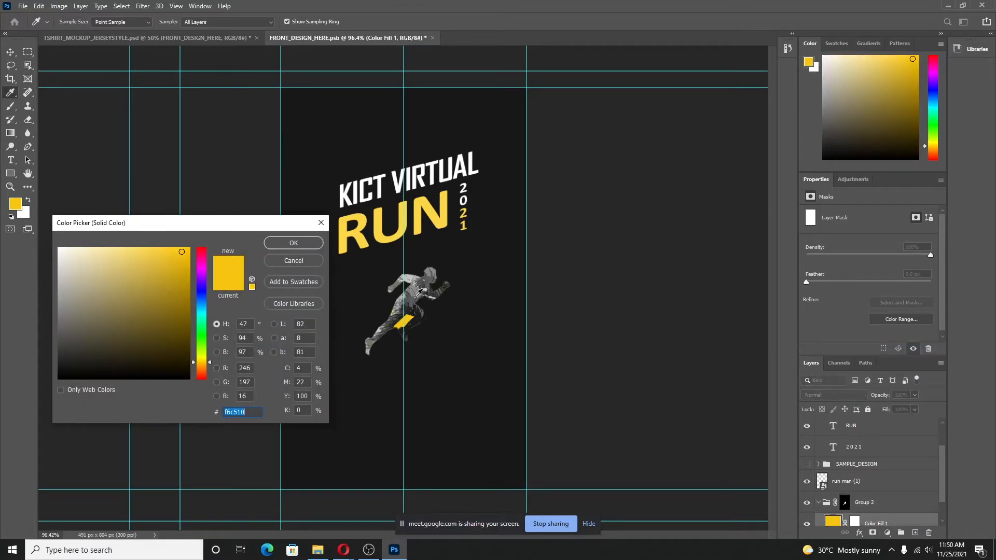
click(414, 297)
click(159, 262)
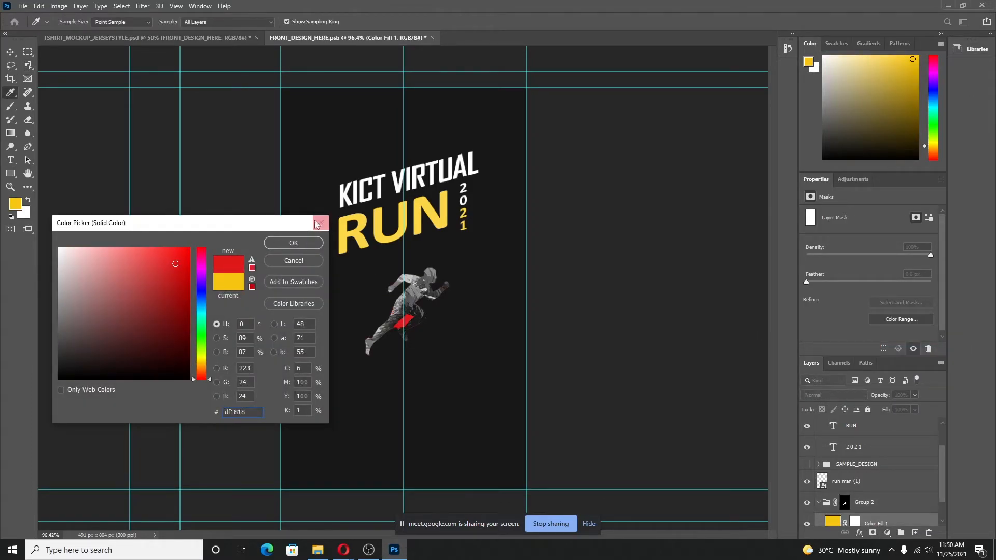
click(321, 222)
Step: Try to transform the masked layer group, then delete the group
click(10, 52)
drag(449, 311, 447, 311)
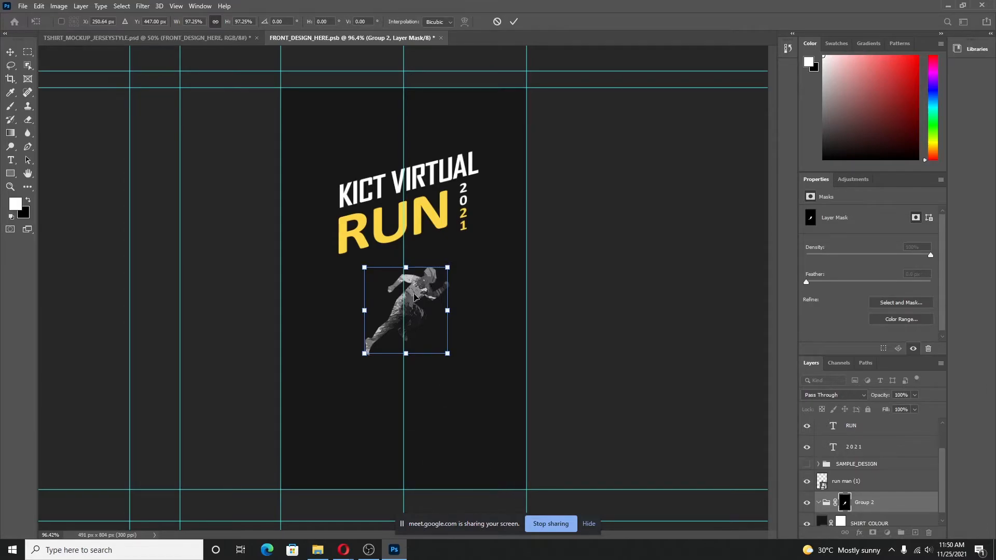
click(869, 503)
right_click(871, 504)
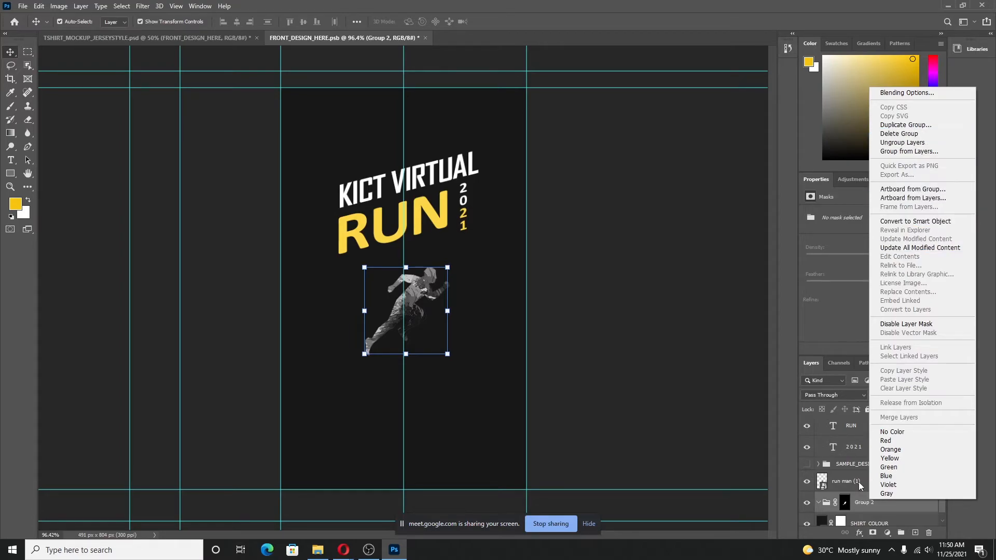
click(928, 534)
click(928, 533)
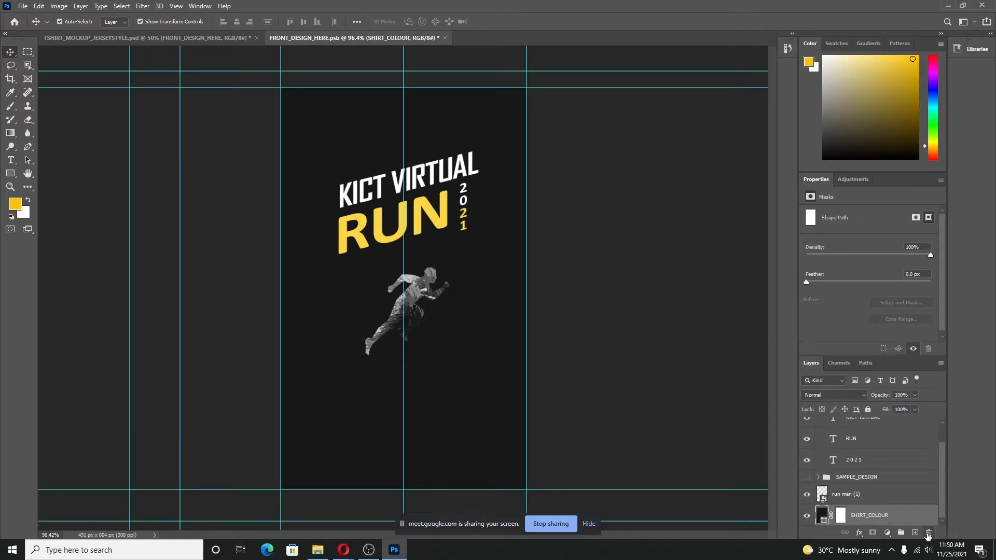
Step: Select the runner on the run man (1) layer with the Object Selection tool
click(823, 499)
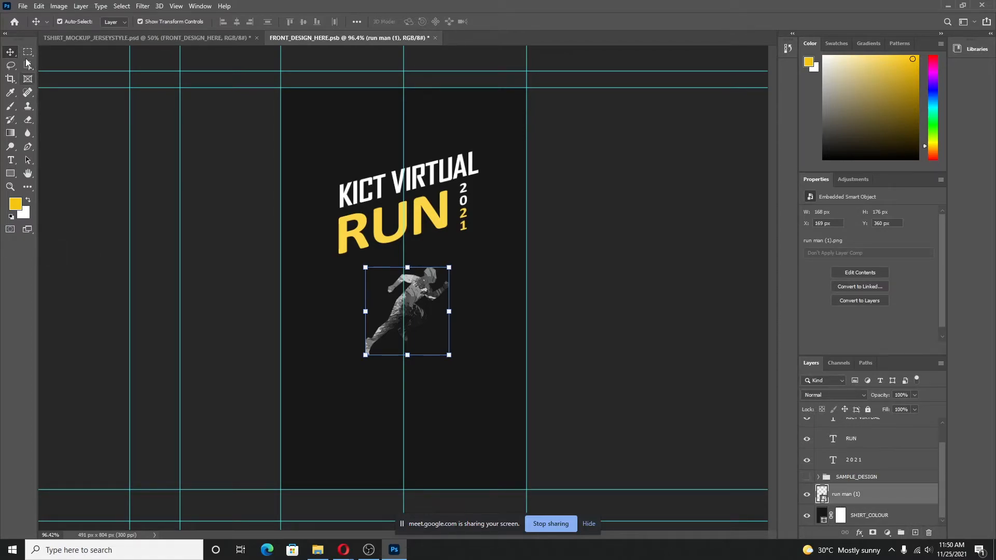
click(27, 66)
drag(329, 268, 469, 354)
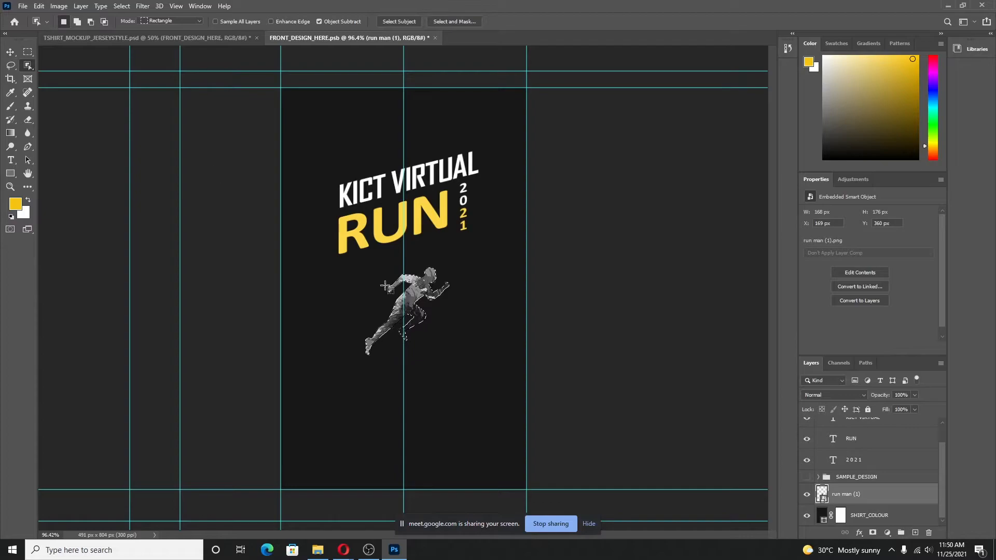
Step: Try masking the run man (1) layer with the selection and adding a solid colour fill, then undo the mask
click(873, 533)
click(886, 533)
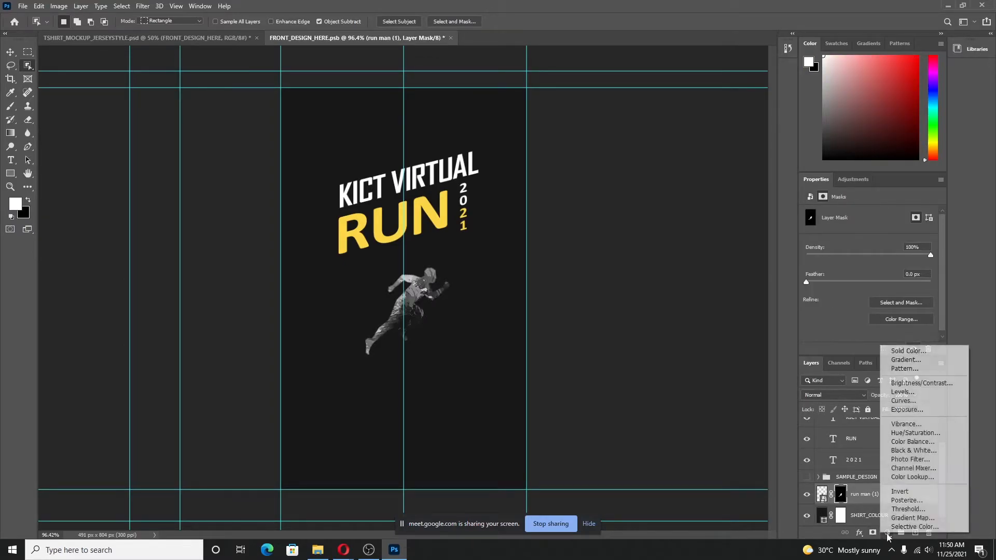
click(891, 349)
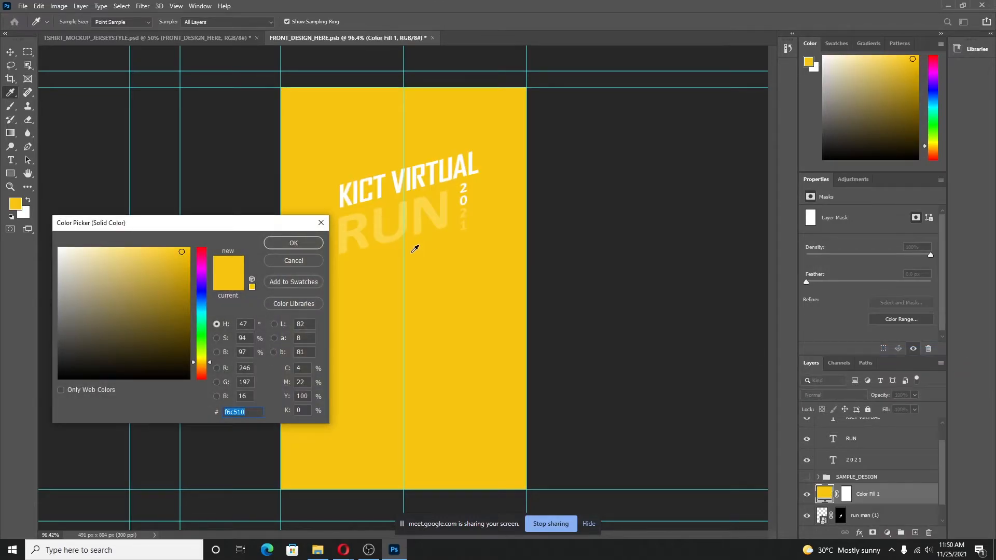
click(293, 260)
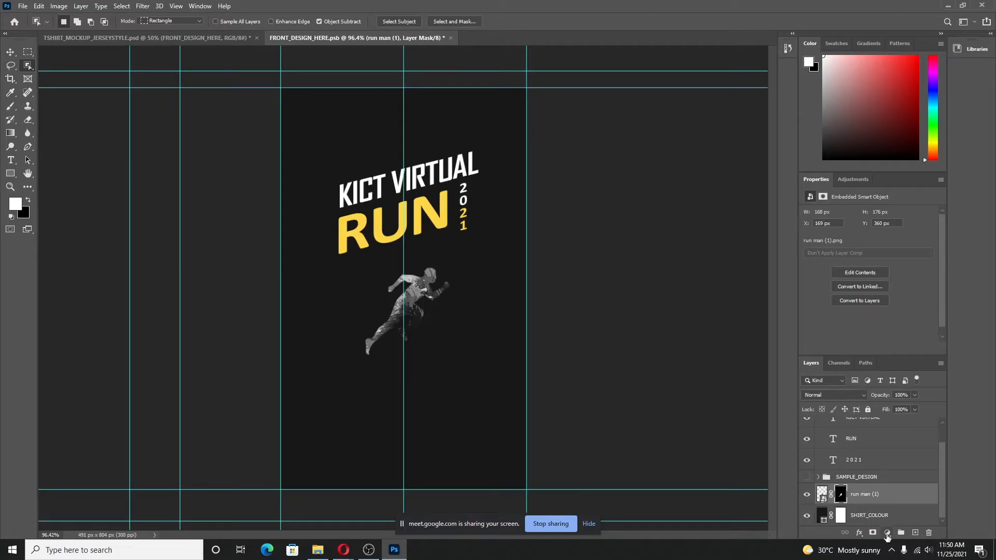
key(ctrl+z)
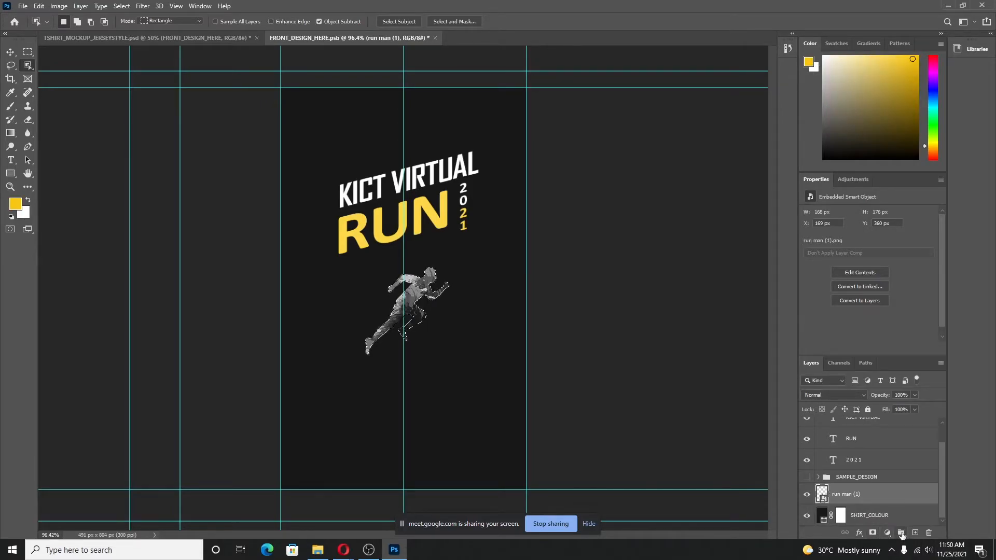
Step: Create a new layer group directly above the run man (1) layer
click(901, 534)
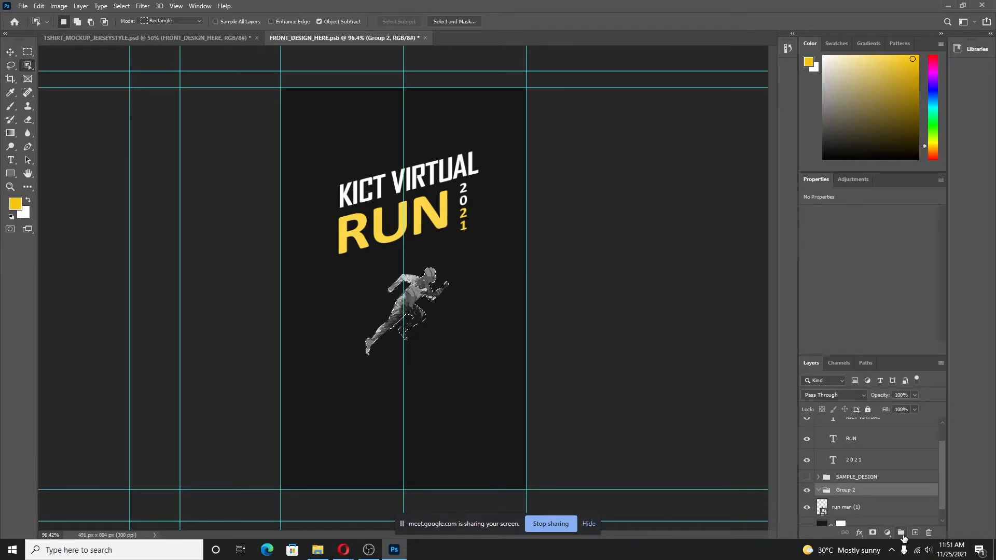
scroll(859, 491, down, 1)
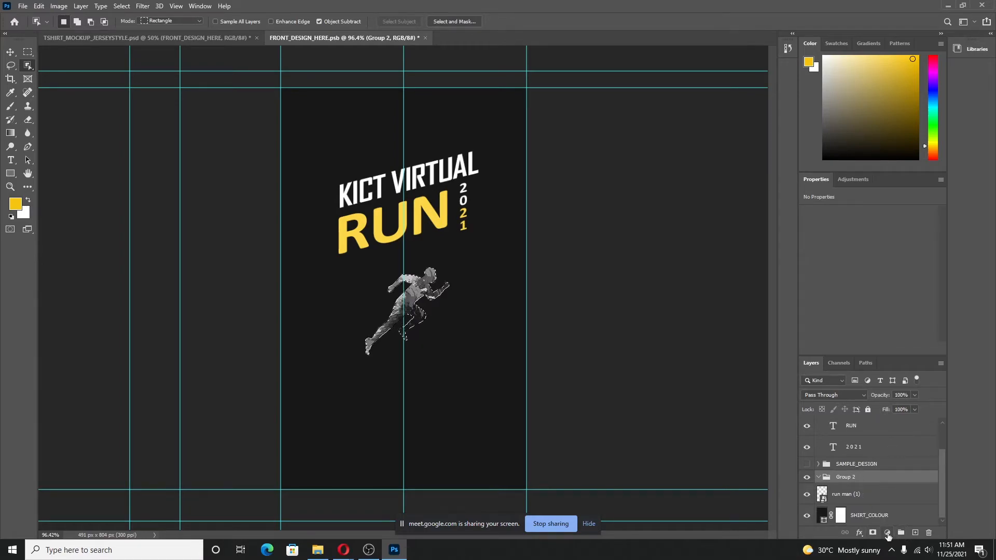
Step: Try a #f6c510 solid colour fill masked to the runner selection inside the new group
click(887, 533)
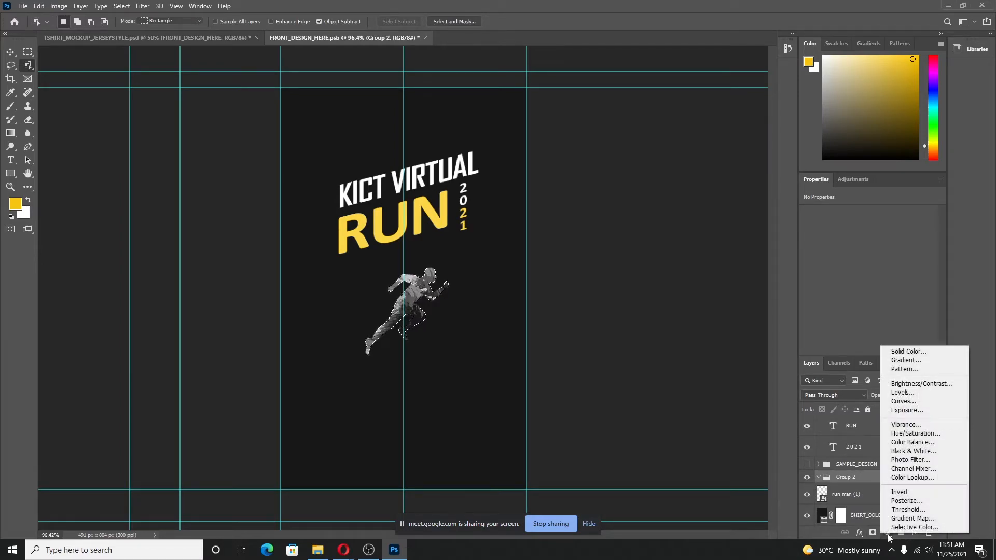
click(908, 352)
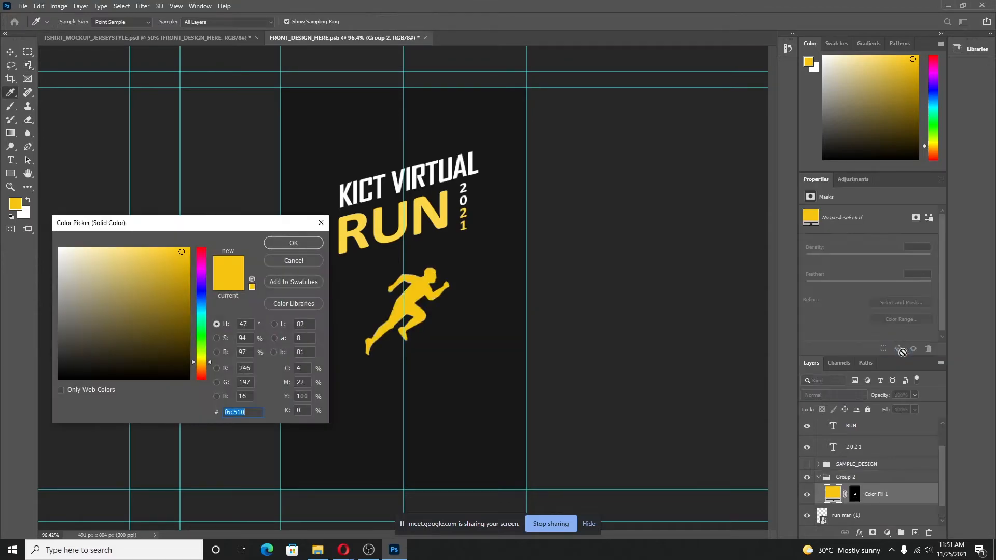
click(180, 251)
click(303, 244)
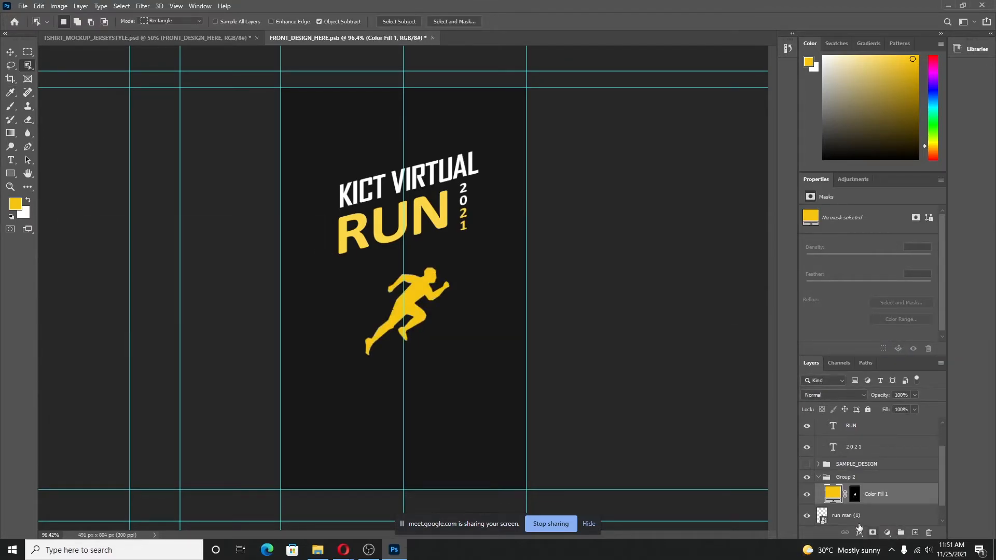
Step: Try the Dissolve blend mode and a vector mask on the fill layer, then undo back to the empty group
click(829, 393)
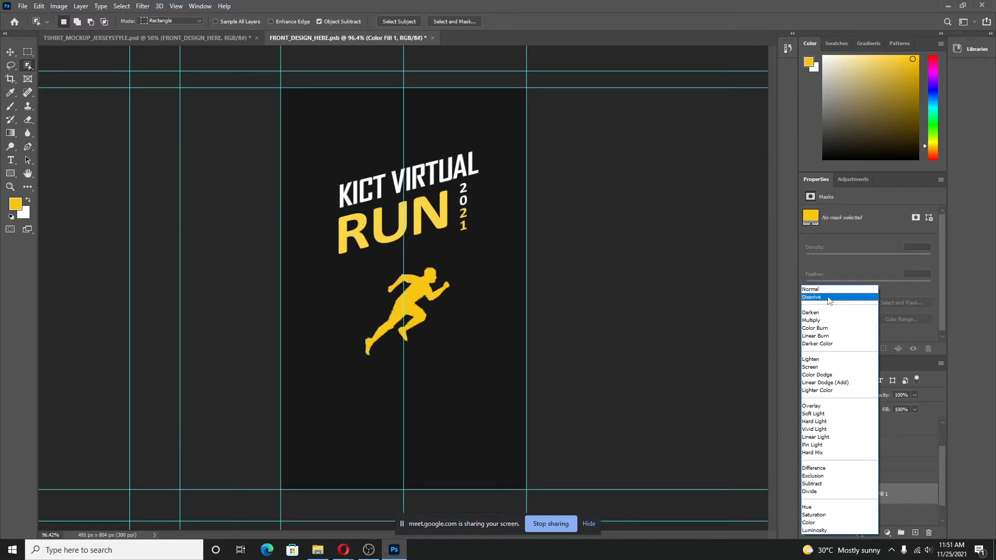
click(828, 299)
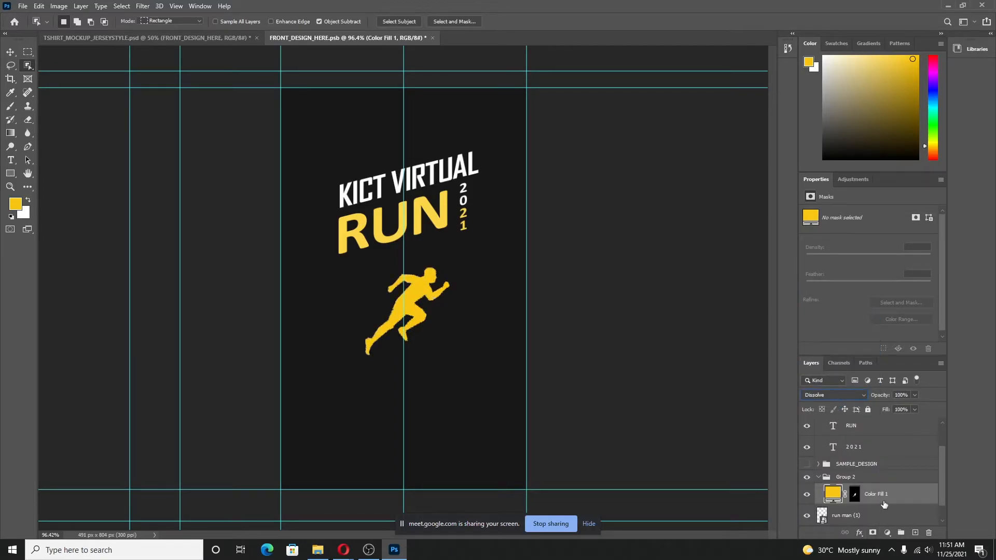
click(873, 533)
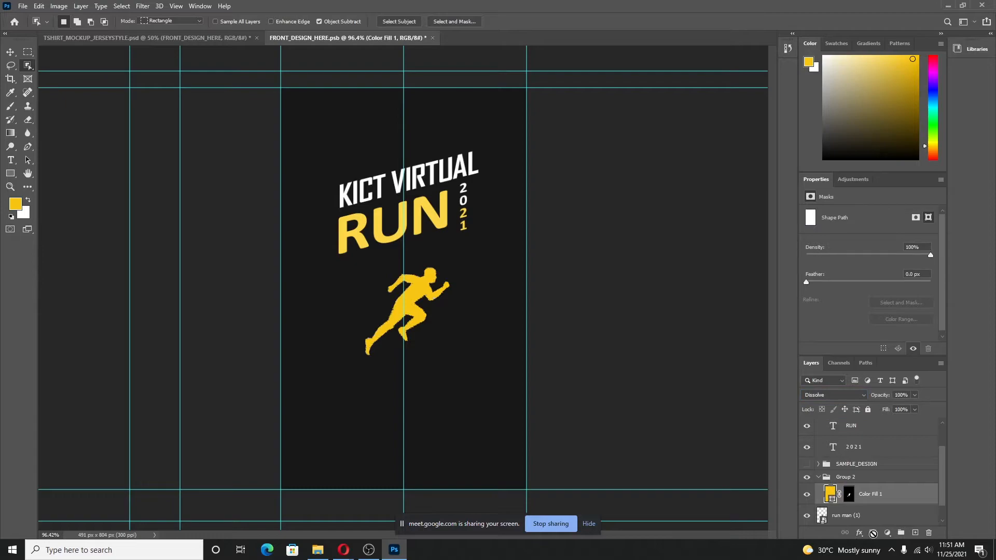
click(862, 395)
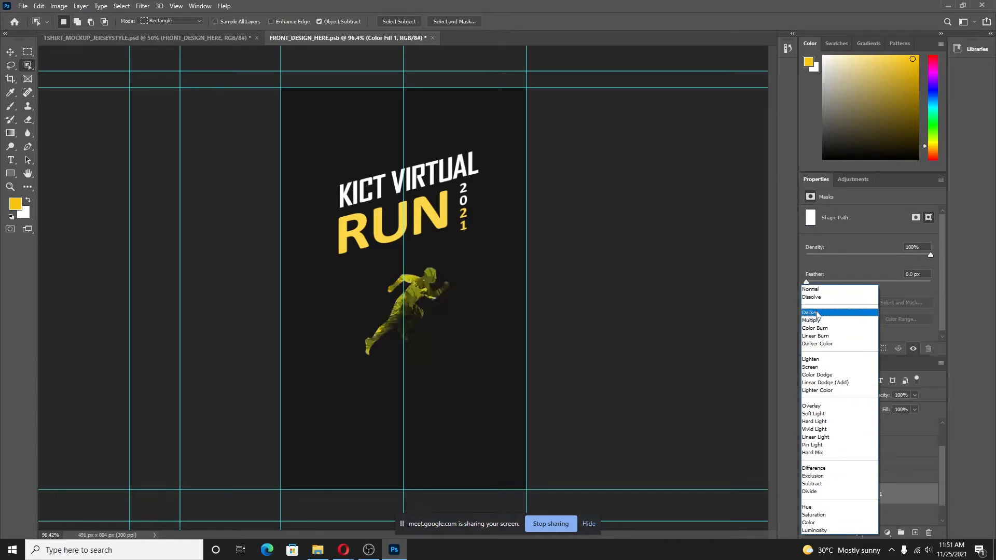
click(812, 297)
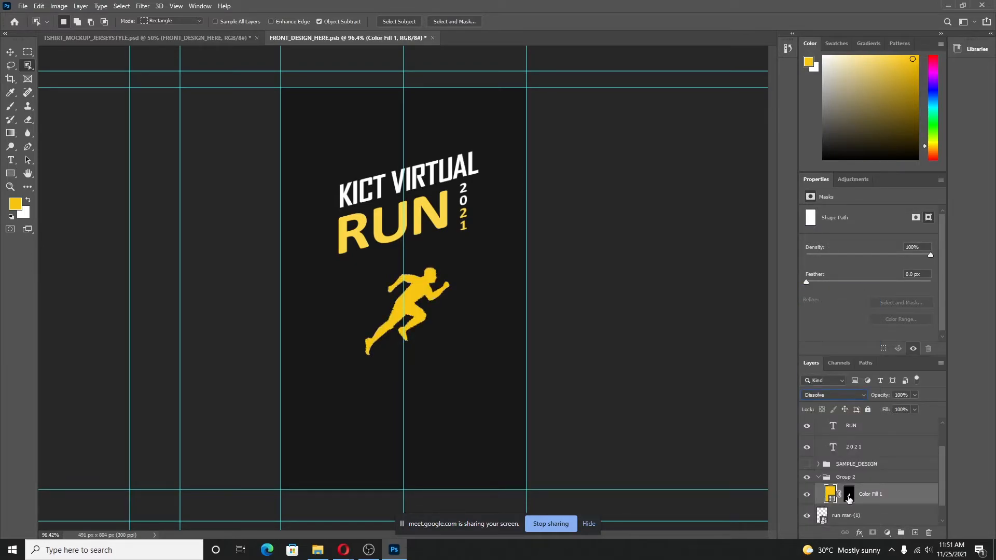
key(ctrl+z)
key(ctrl+z)
key(ctrl+z)
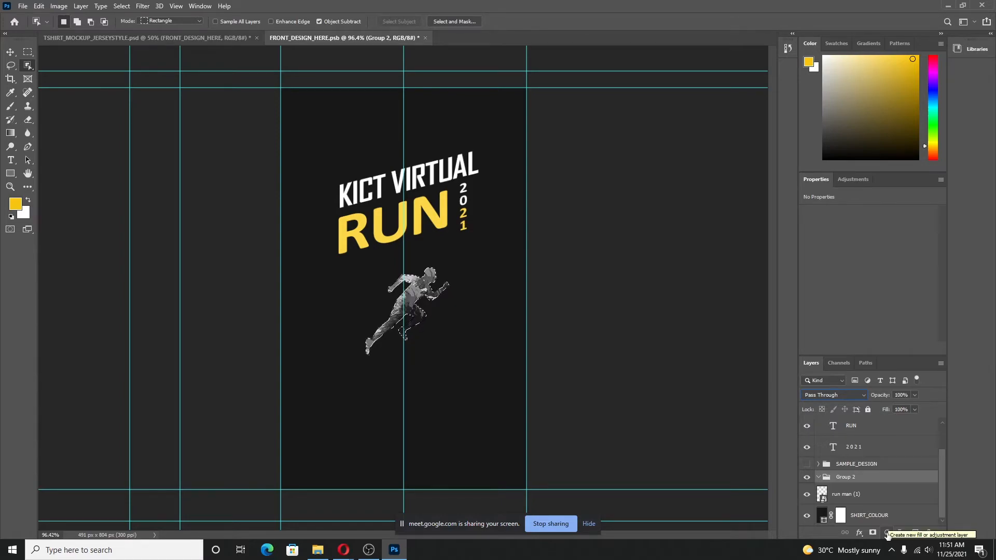
Step: Add a #f9d03c solid colour fill masked to the runner selection inside Group 2
click(888, 534)
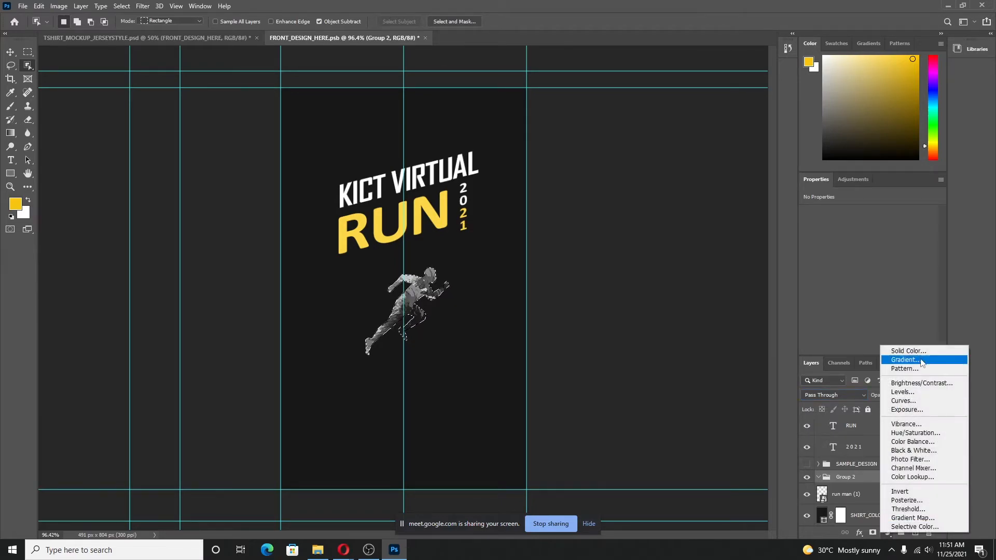
click(920, 350)
mouse_move(123, 255)
mouse_down()
mouse_move(173, 313)
mouse_move(155, 257)
mouse_move(165, 251)
mouse_up()
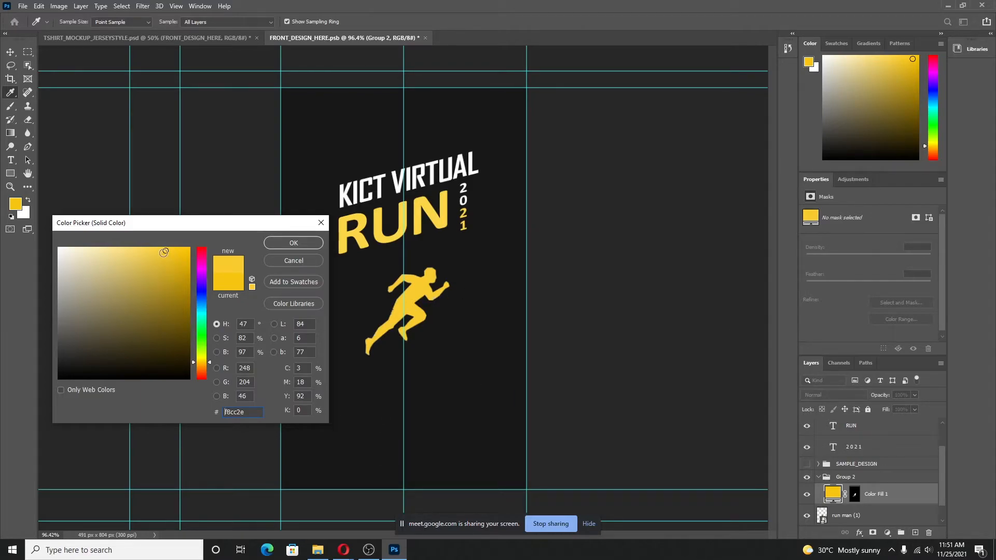
click(158, 250)
click(294, 243)
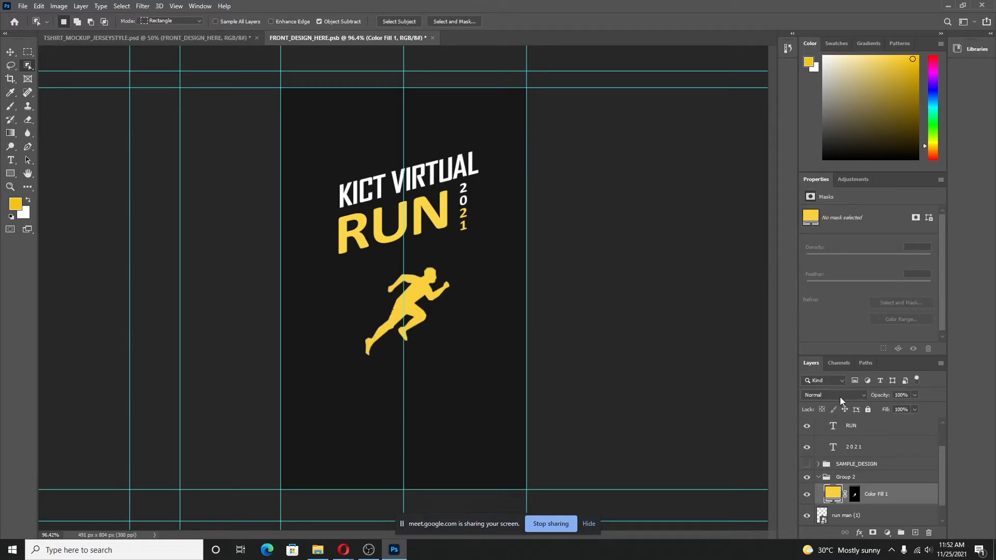
Step: Set the runner colour fill layer's blend mode to Darken
click(813, 396)
click(931, 397)
click(862, 397)
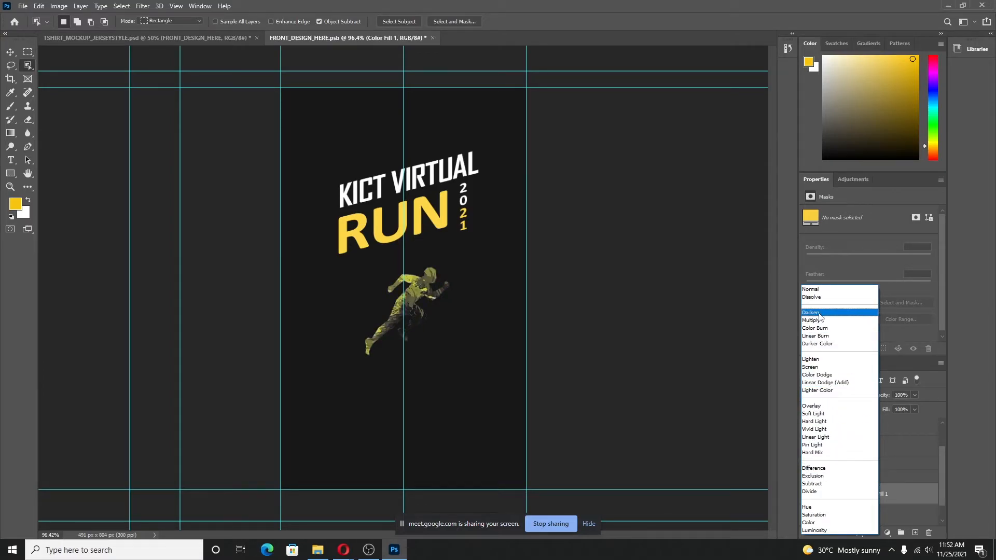
click(819, 313)
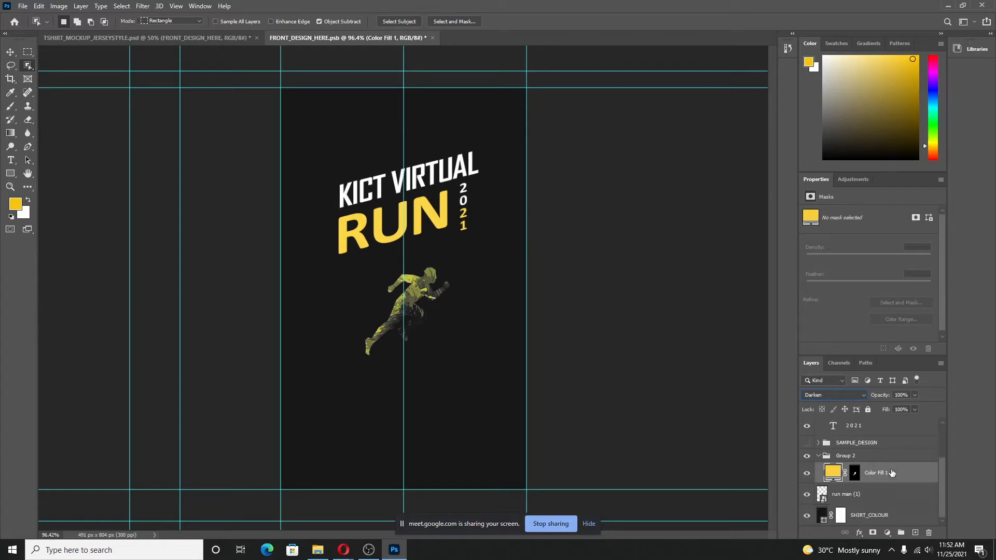
Step: Save the front design and check the tinted runner on the T-shirt mockup before returning to the design document
key(ctrl+s)
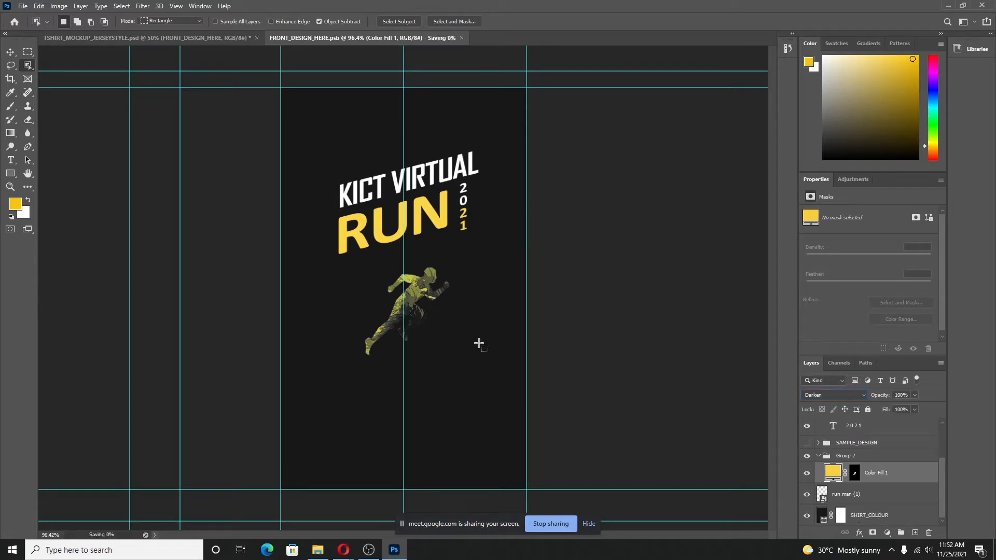
click(229, 41)
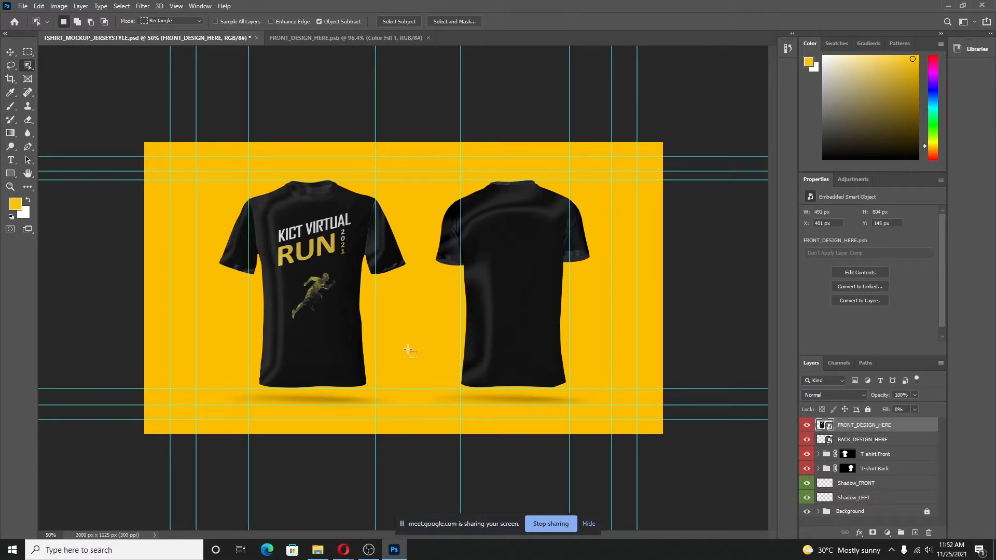
click(353, 39)
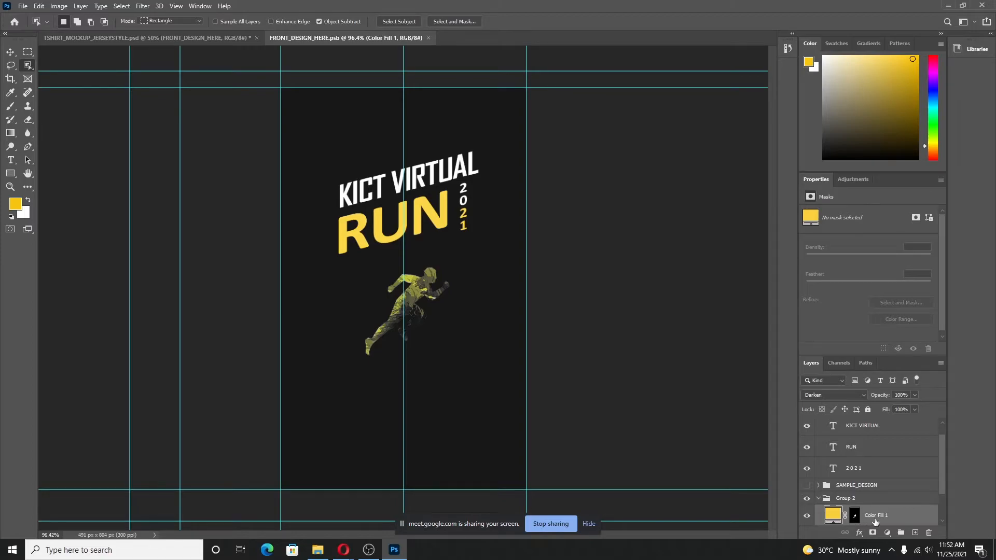
Step: Try the Color blend mode on the runner fill, compare it on the T-shirt mockup, and set the mode back to Darken
click(843, 396)
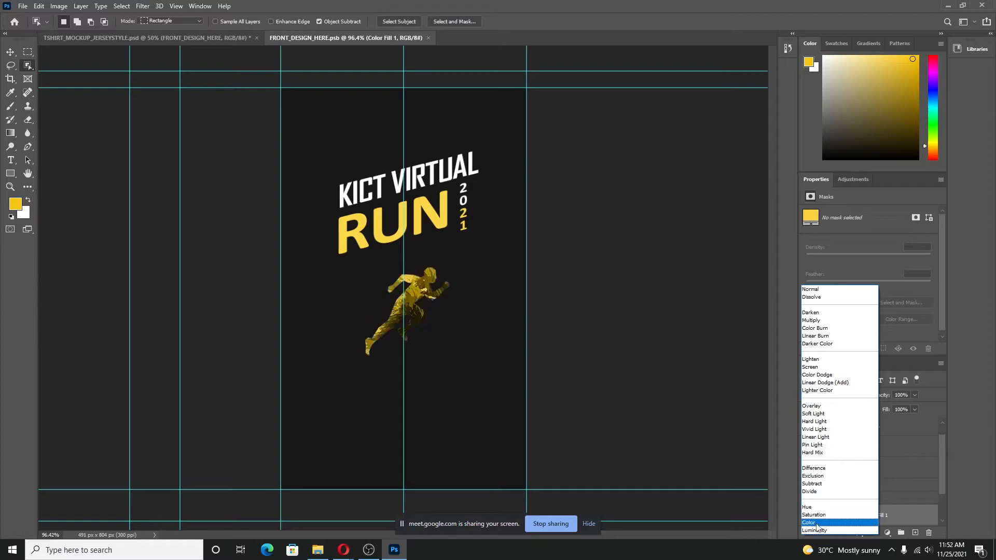
click(816, 522)
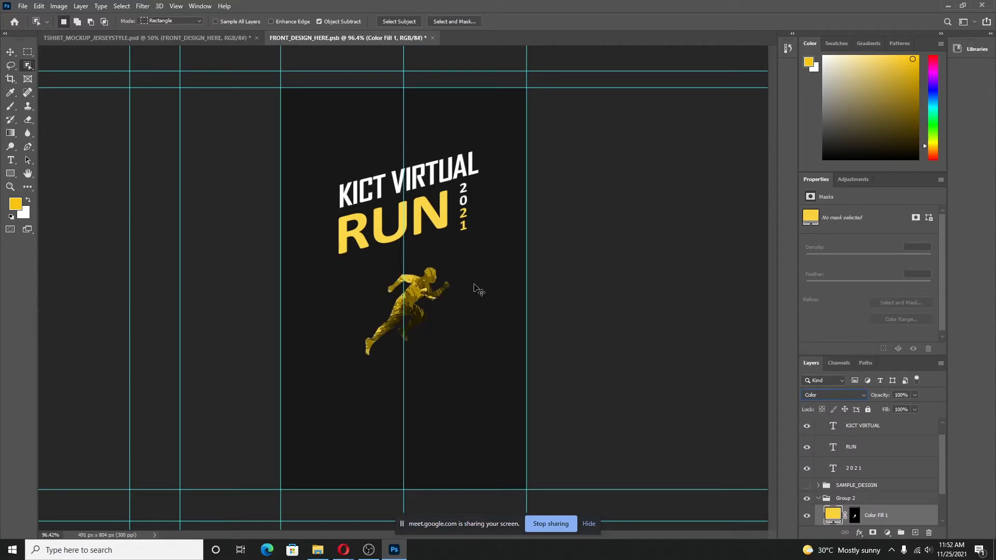
click(145, 38)
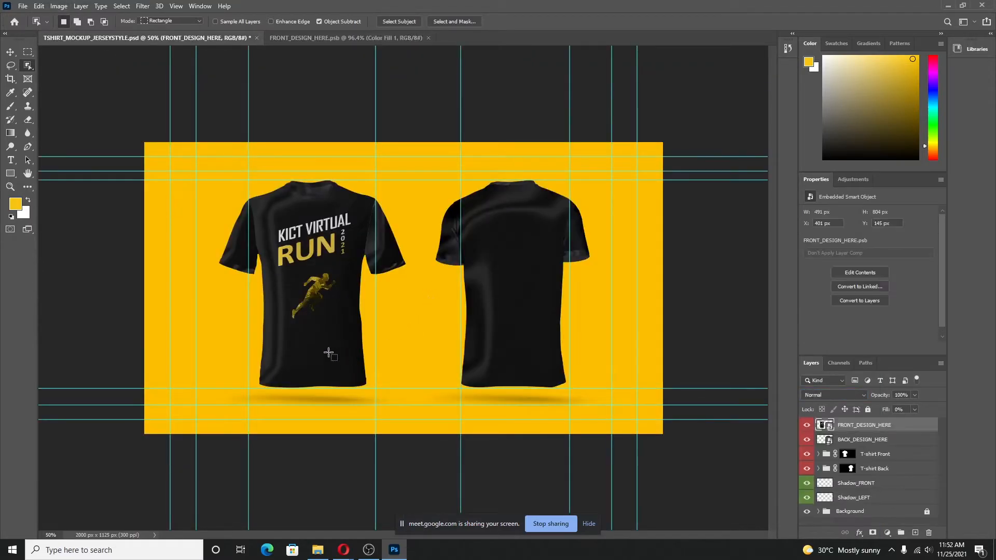
click(332, 38)
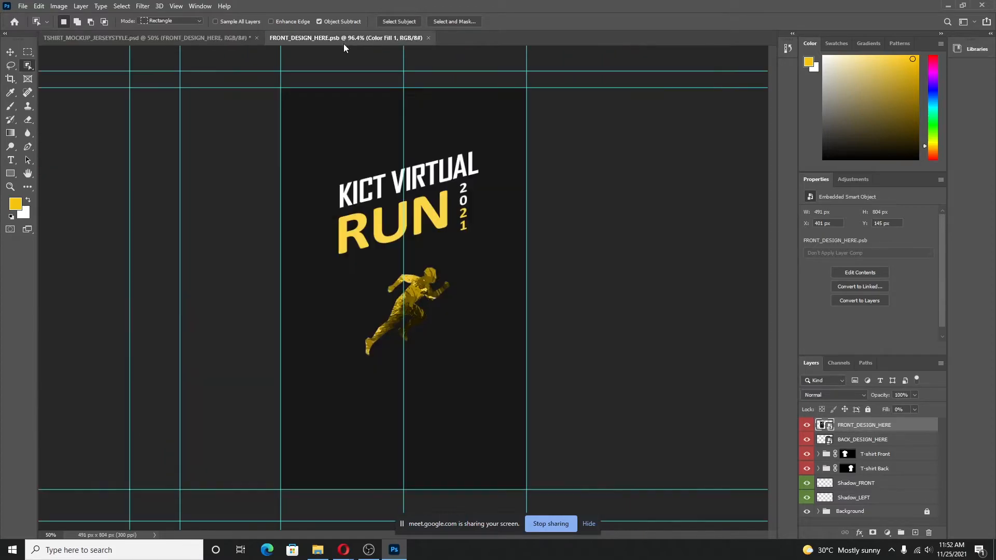
click(834, 395)
click(824, 315)
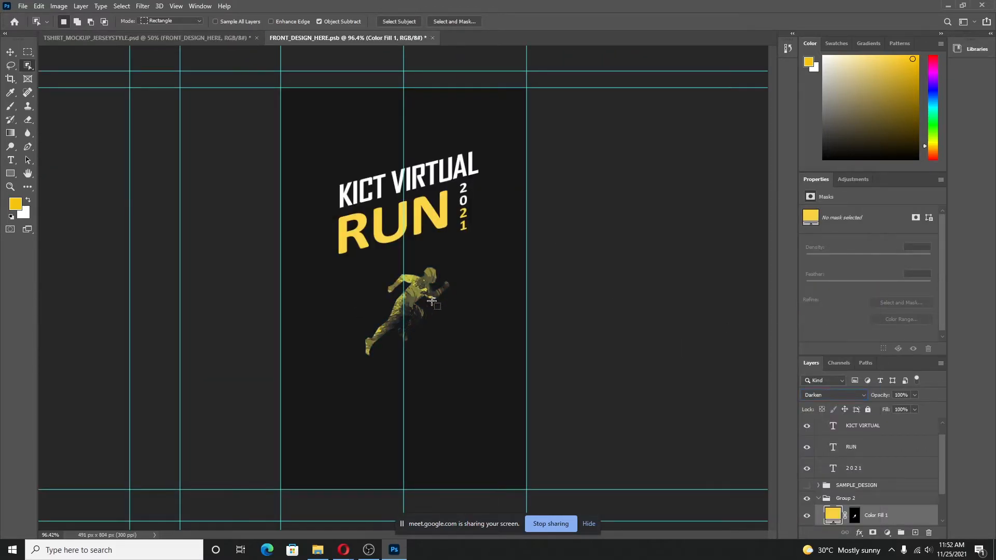
Step: Try to enlarge and move the runner's colour fill layer, then undo the transform
key(v)
drag(449, 358, 477, 384)
drag(405, 293, 416, 302)
key(ctrl+z)
key(ctrl+z)
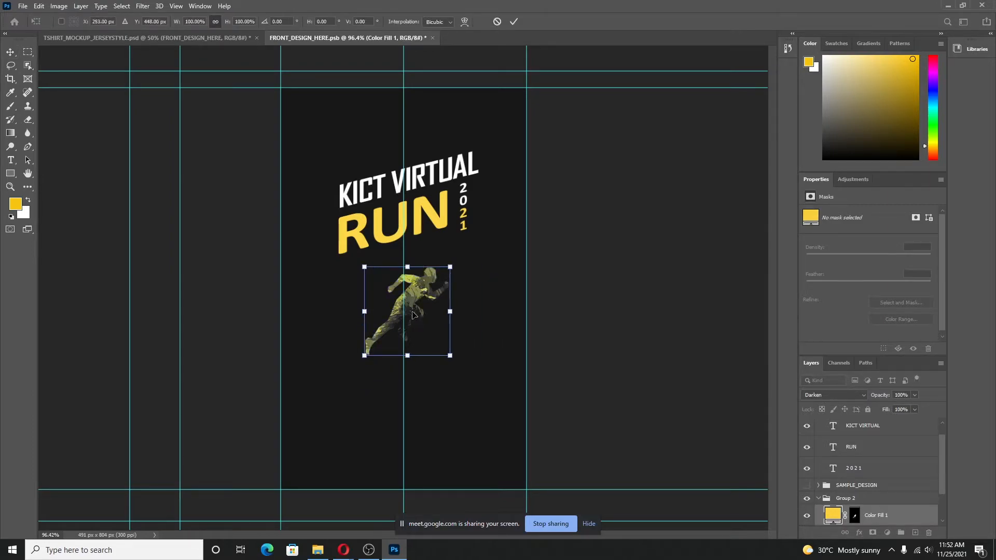
Step: Try to enlarge the colour fill's layer mask, then undo the scaling
click(875, 522)
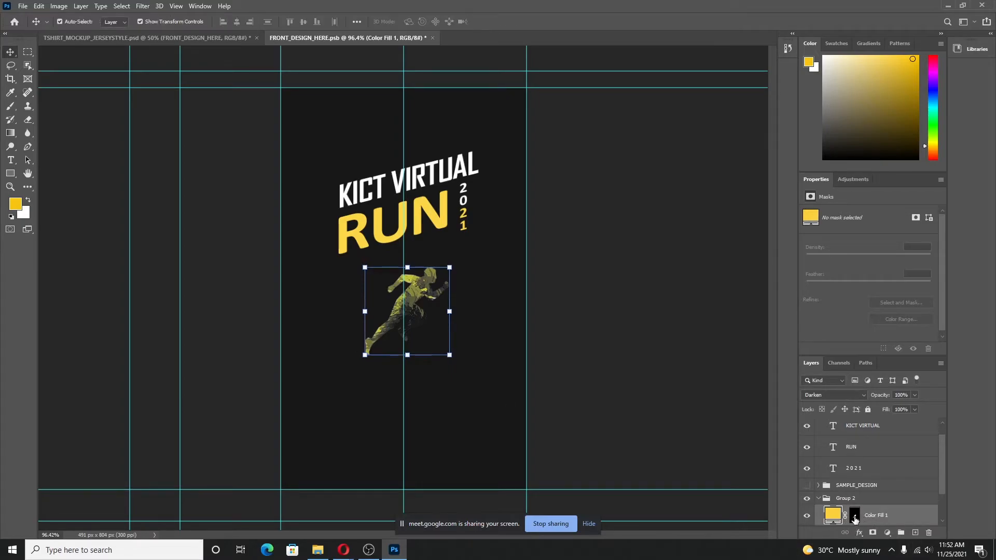
click(855, 519)
drag(449, 355, 495, 397)
key(ctrl+z)
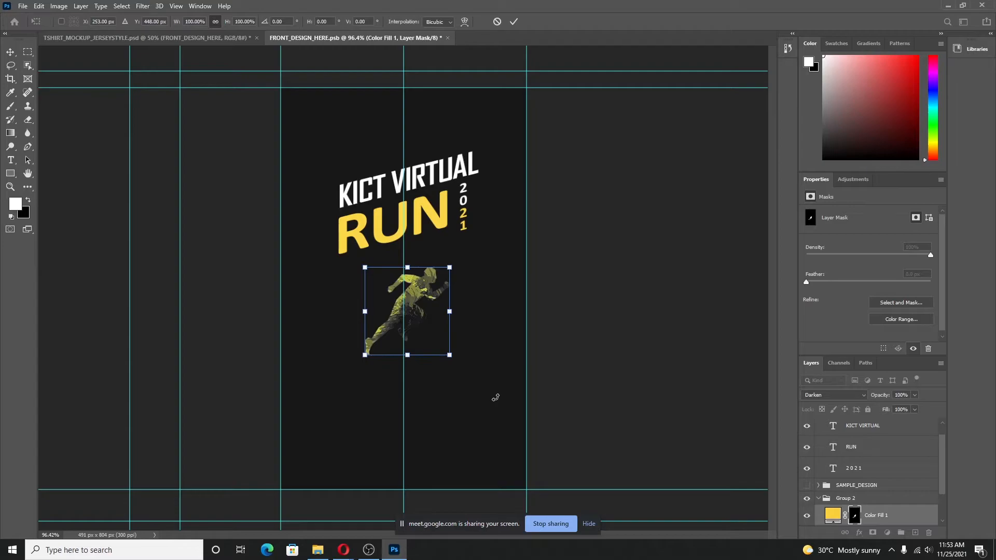
Step: Try enlarging and shifting the runner image on the run man (1) layer, and undo the last size adjustment
click(858, 500)
scroll(857, 499, down, 2)
click(832, 500)
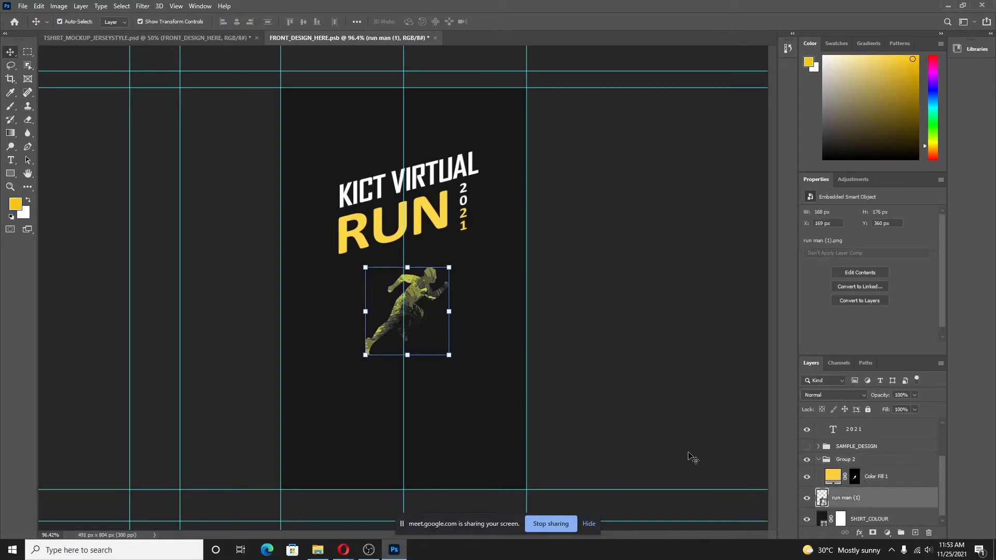
drag(449, 355, 495, 409)
drag(420, 310, 411, 308)
drag(490, 408, 479, 397)
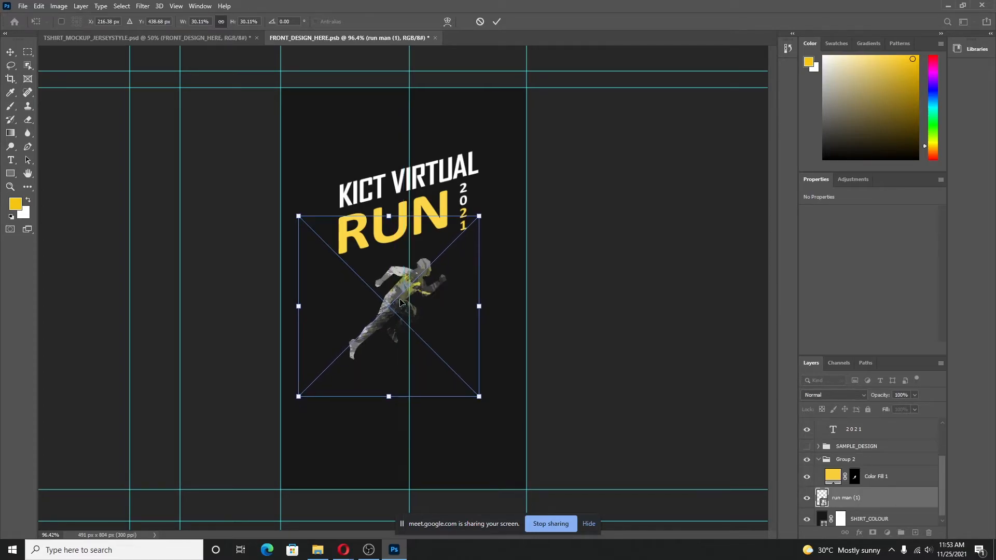
key(ctrl+z)
Step: Fine-tune the runner image to about 30.24% scale and 0.11° rotation, centre it under the logo, and commit the transform
drag(402, 302, 406, 304)
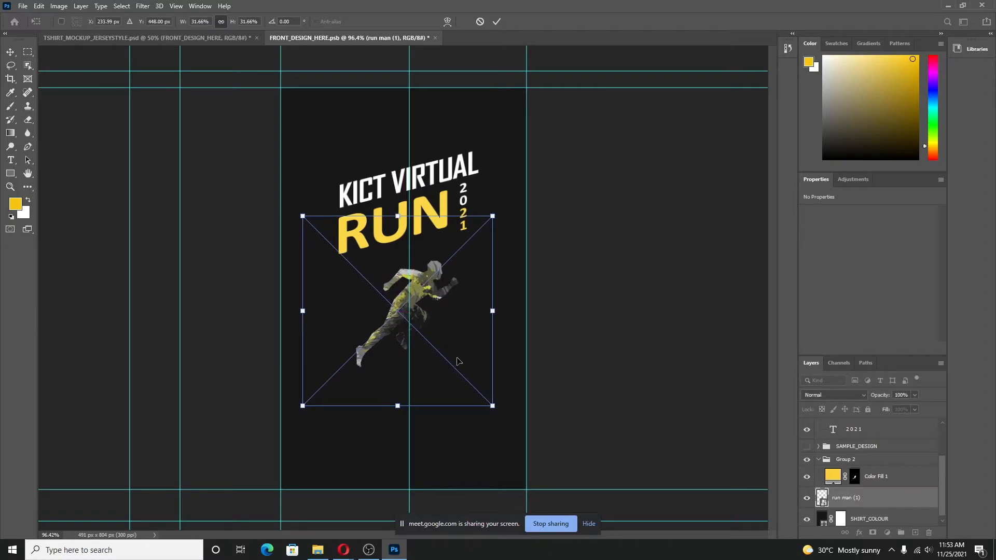
drag(487, 403, 483, 397)
drag(399, 299, 410, 302)
drag(560, 351, 560, 351)
drag(511, 233, 526, 213)
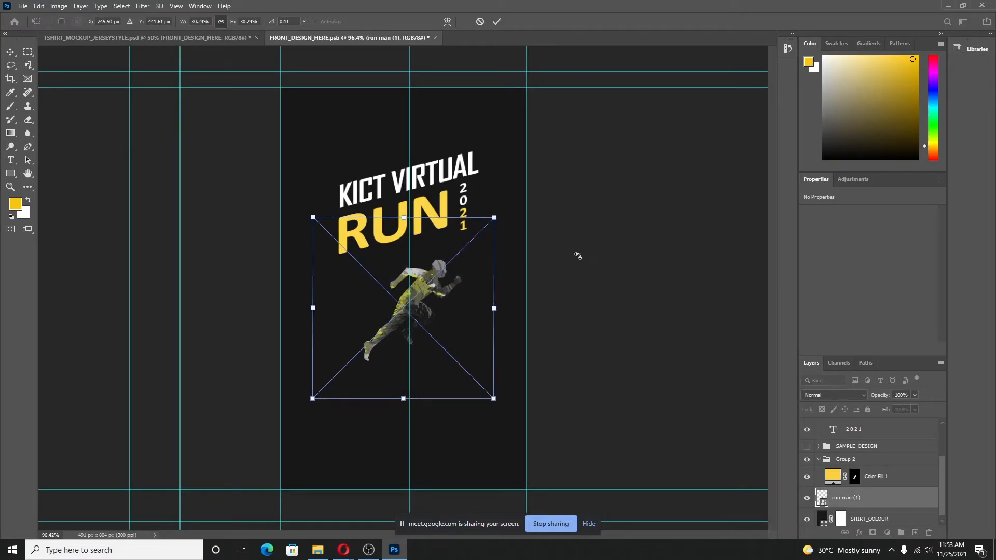
click(9, 51)
click(550, 251)
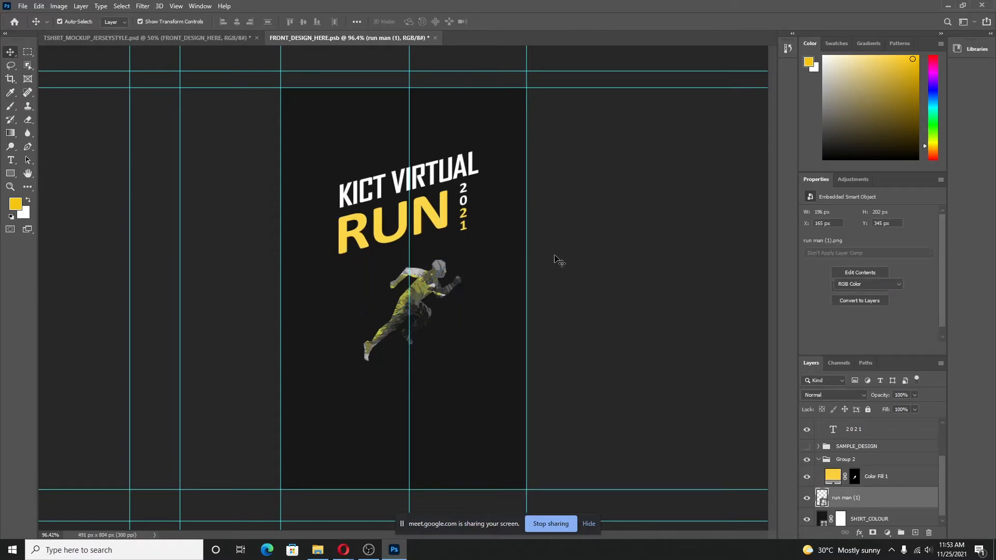
Step: Save the front design and check the enlarged runner on the T-shirt mockup before returning to the design document
key(ctrl+s)
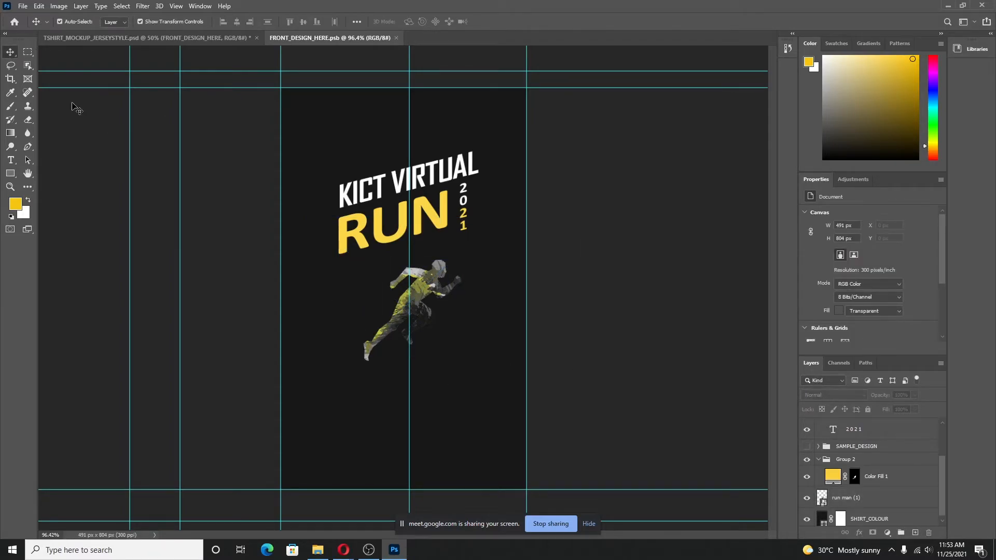
click(87, 37)
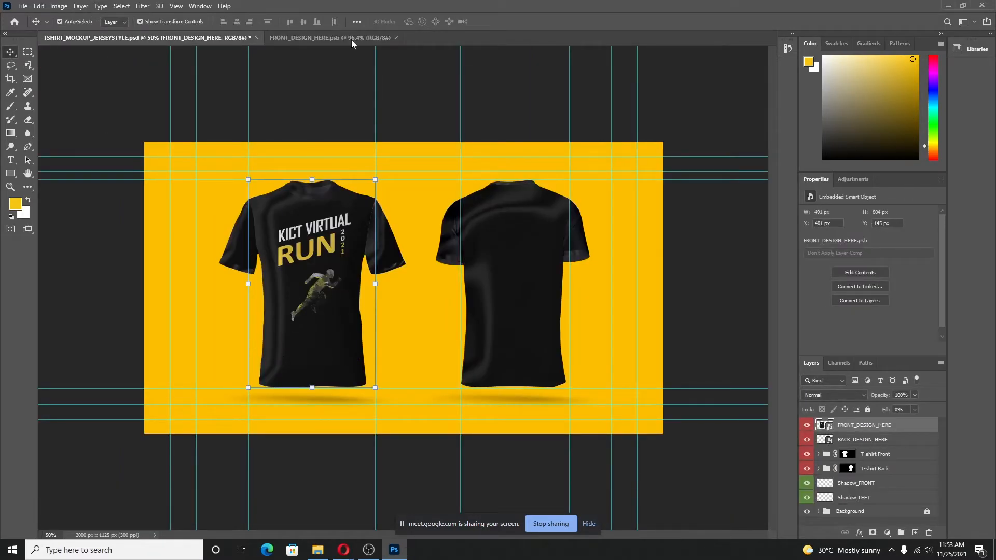
click(350, 36)
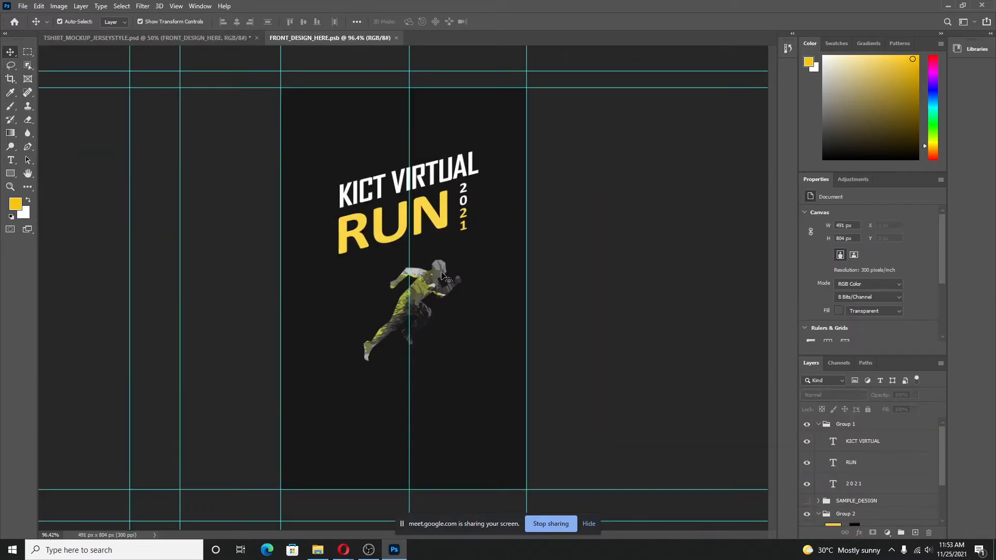
Step: Preview other blend modes on the runner's colour fill, keep Darken, and compare the runner on the T-shirt mockup
click(431, 290)
click(836, 396)
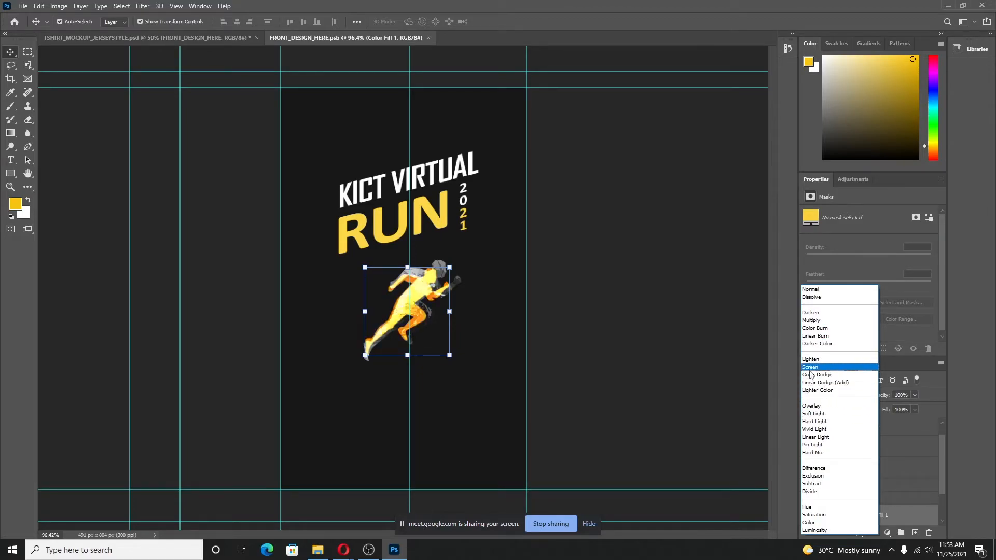
click(816, 314)
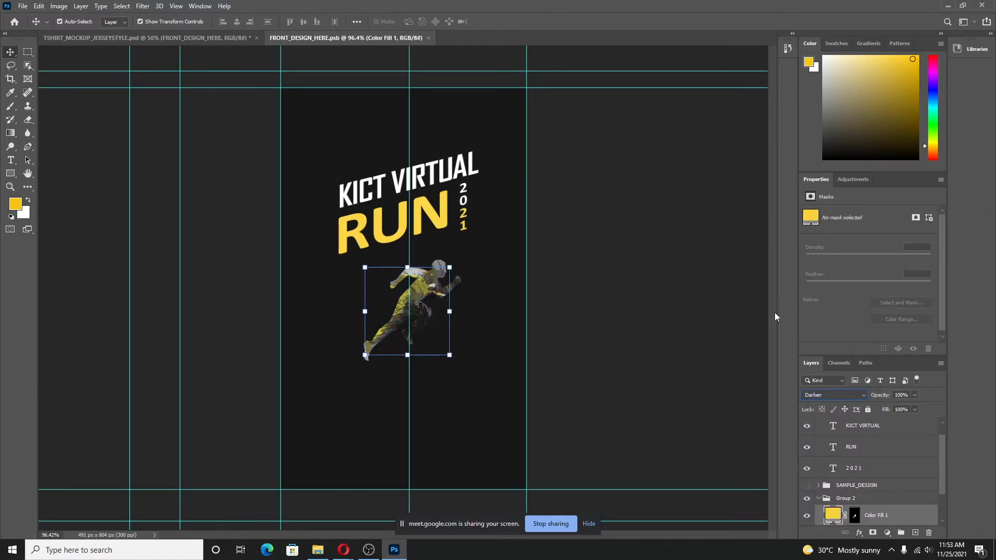
click(621, 314)
drag(433, 279, 429, 278)
click(552, 294)
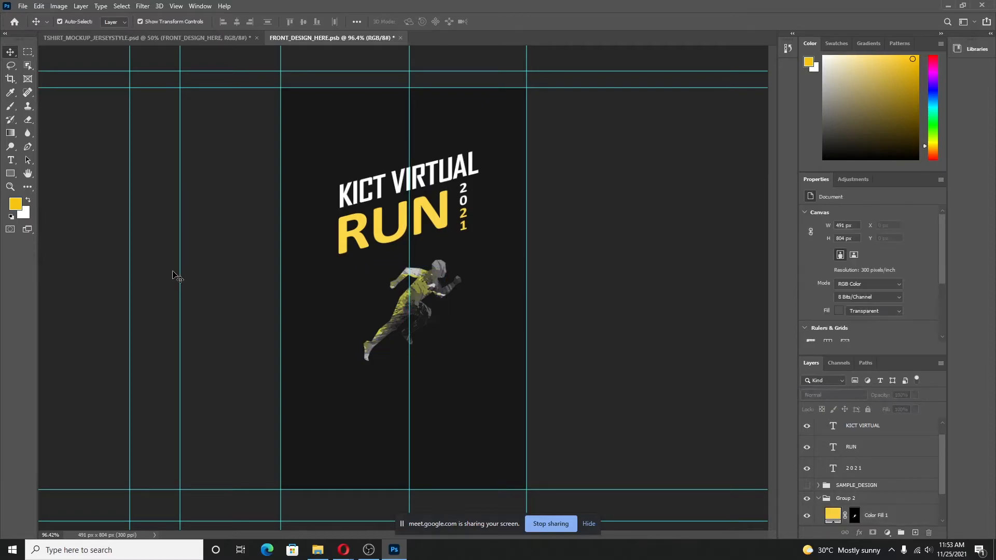
click(97, 42)
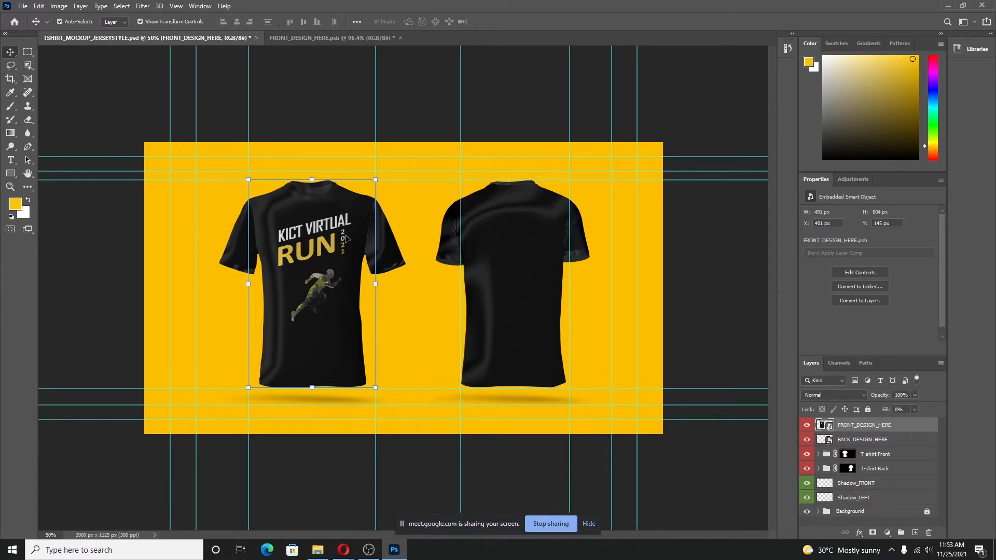
click(305, 35)
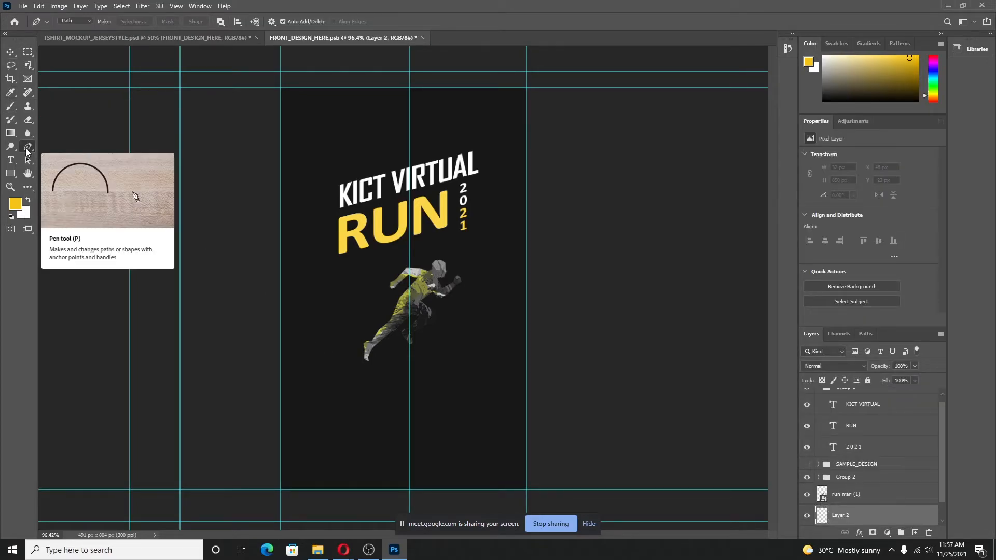
Step: Draw a closed five-point Pen tool path for a tapered panel along the left edge of the shirt front
click(308, 78)
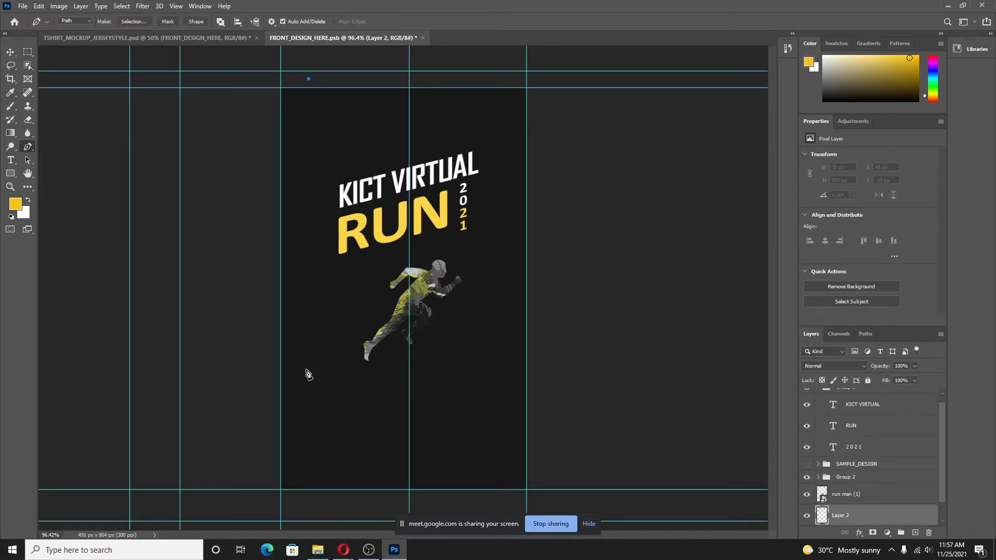
click(321, 503)
click(249, 296)
click(260, 80)
click(308, 78)
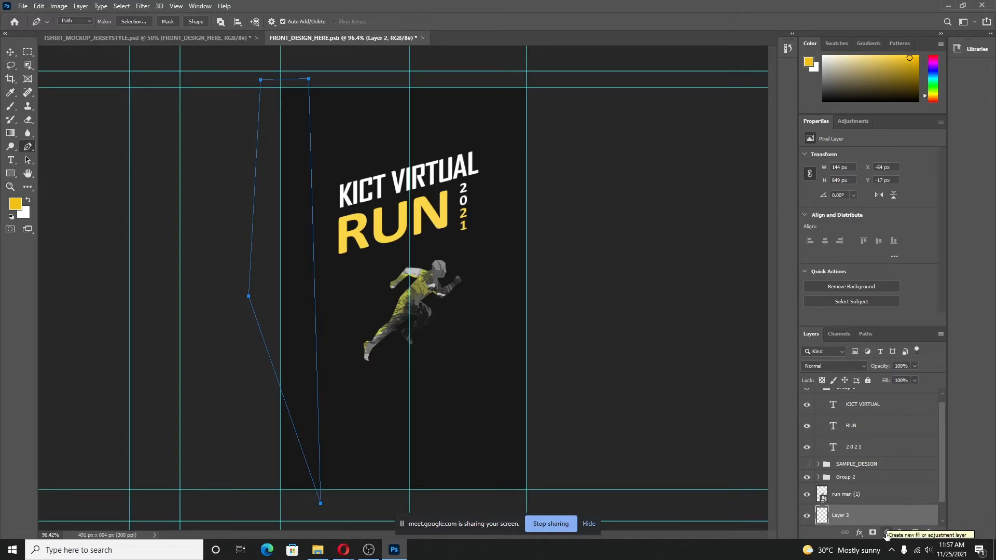
Step: Fill the left panel path with a Solid Color fill layer in yellow #f6c513
click(887, 533)
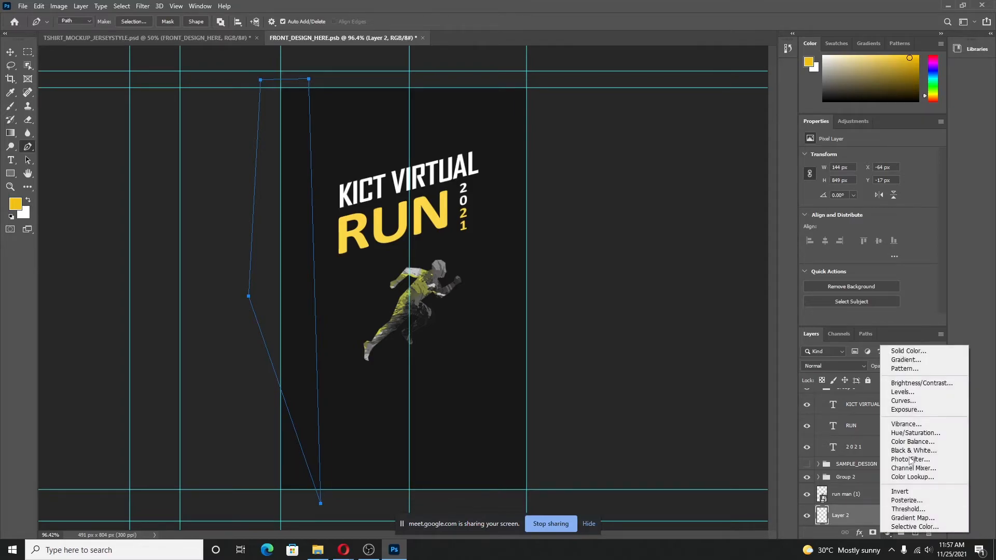
click(935, 351)
drag(177, 254, 181, 251)
click(281, 165)
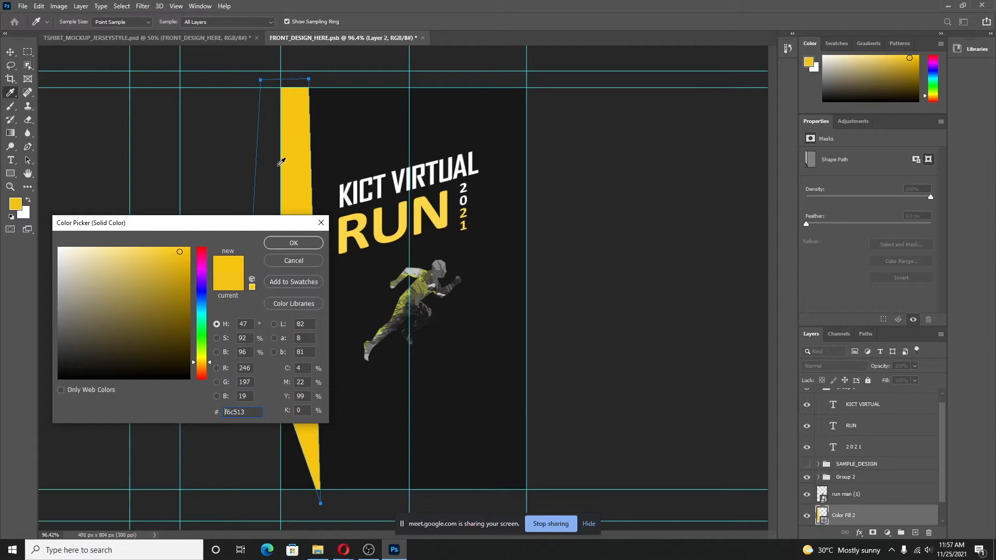
click(294, 243)
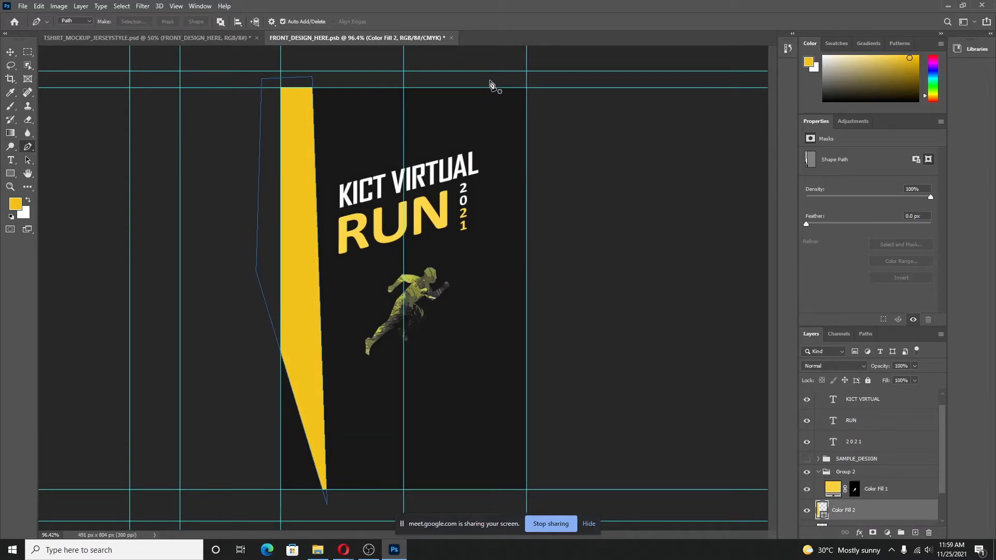
Step: Draw a matching tapered yellow panel along the right edge of the shirt front within the same Color Fill 2 layer
click(496, 77)
click(486, 503)
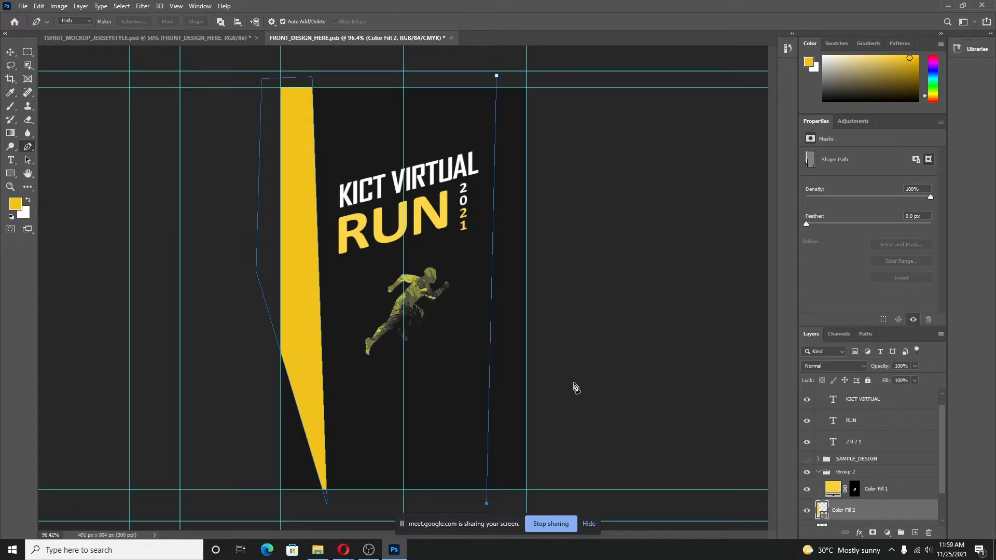
click(552, 256)
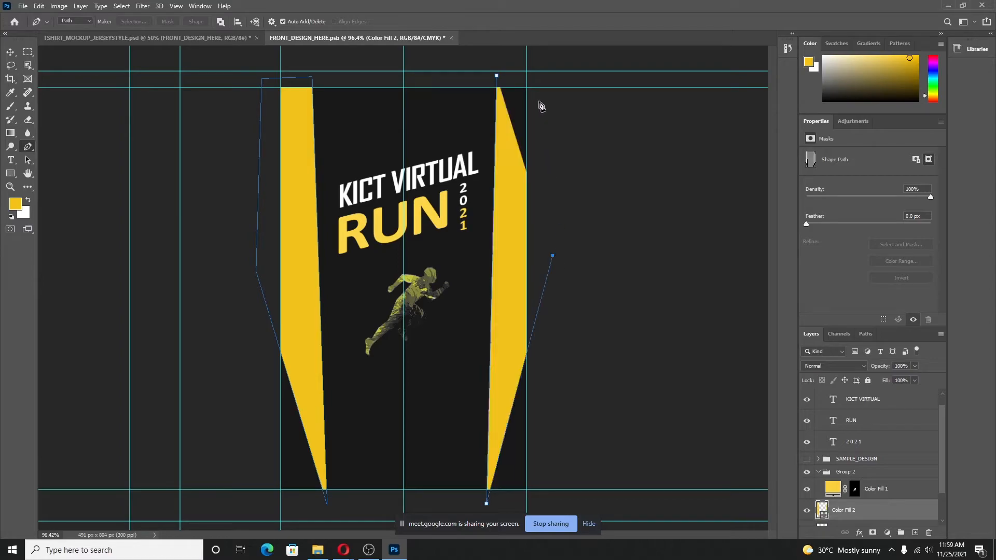
click(537, 79)
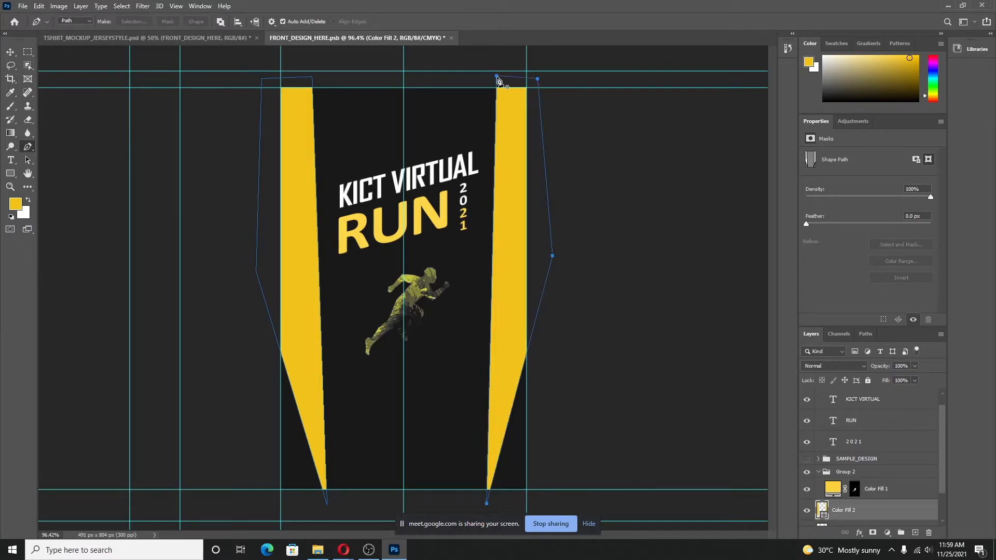
click(10, 52)
click(635, 241)
click(509, 273)
click(625, 316)
Step: Save the front design and check both yellow side panels on the T-shirt mockup before returning to the design document
key(ctrl+s)
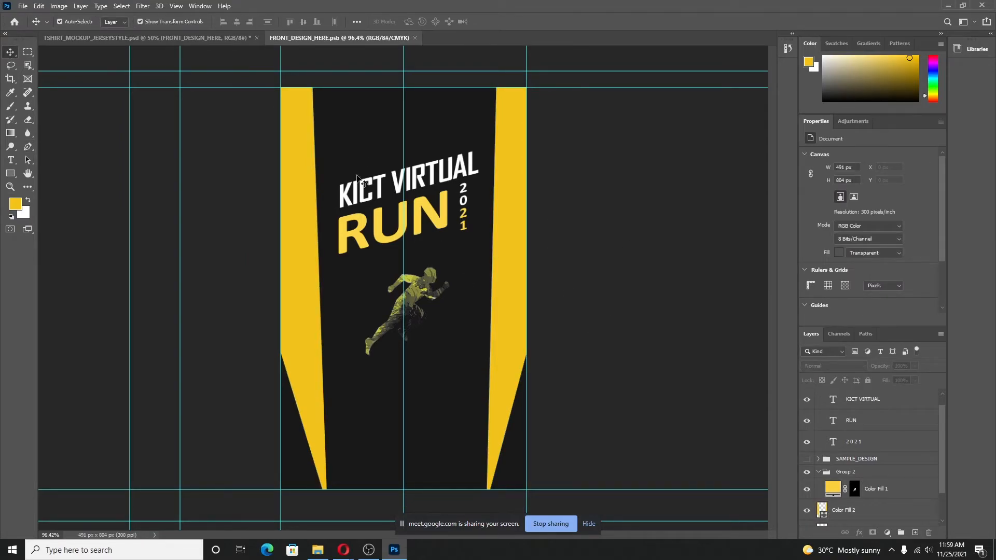
key(ctrl+Tab)
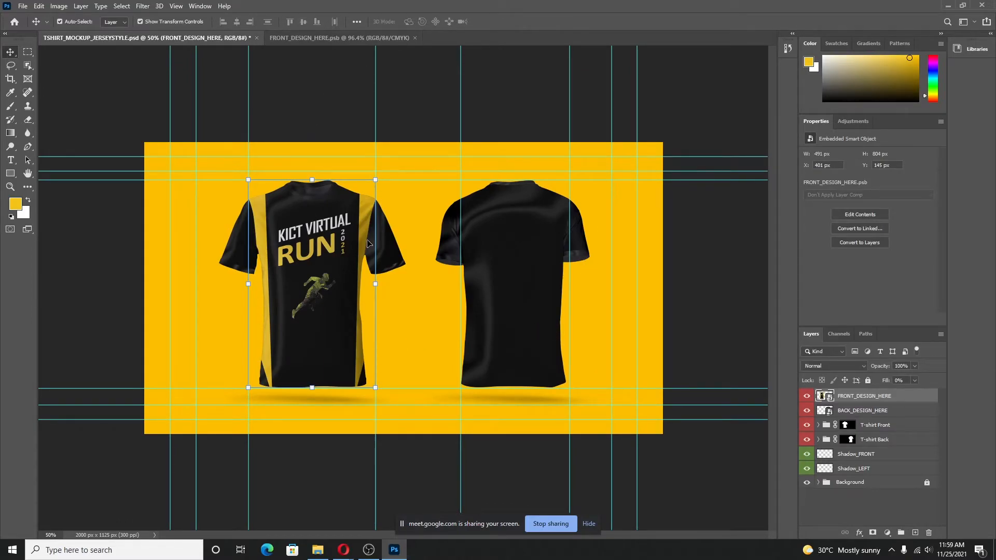
click(373, 40)
Step: Change the colour of the side panels' Color Fill 2 layer to the softer yellow #f0c735
click(505, 241)
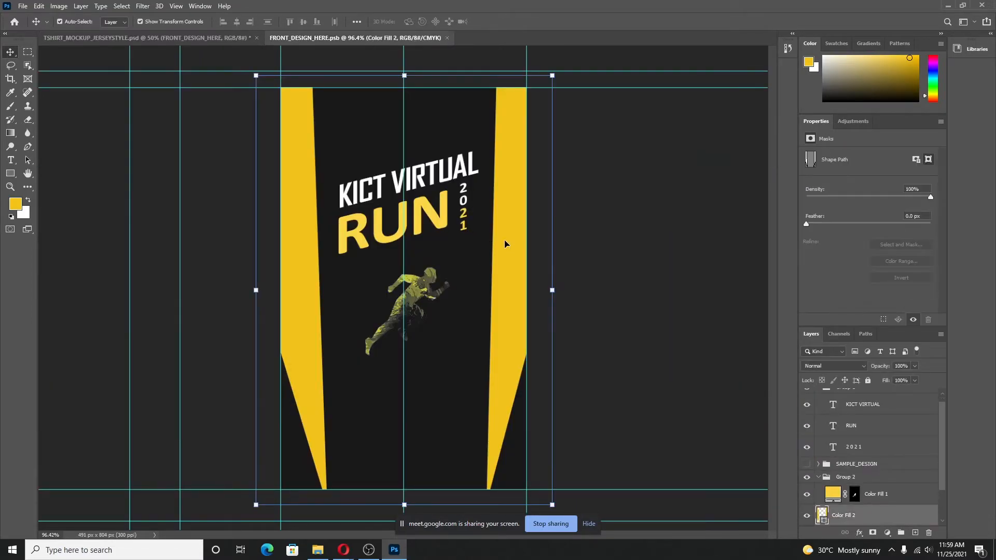
click(596, 234)
click(497, 228)
click(530, 241)
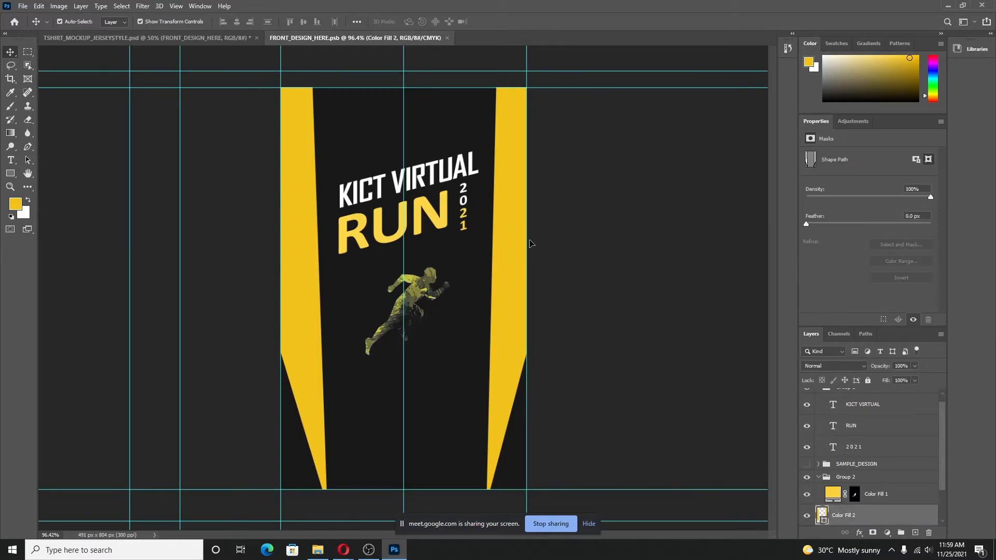
click(519, 239)
scroll(856, 514, down, 2)
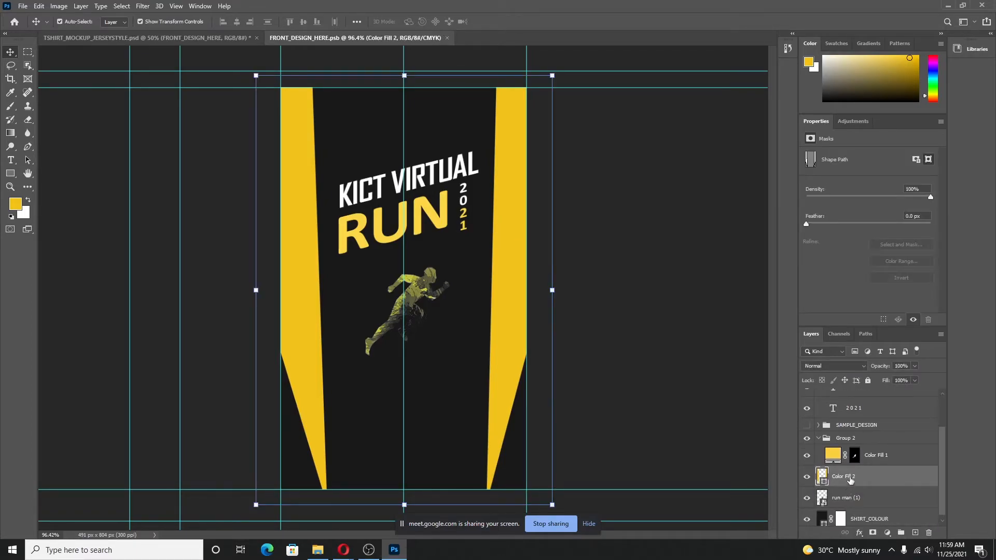
click(529, 396)
click(518, 285)
double_click(823, 479)
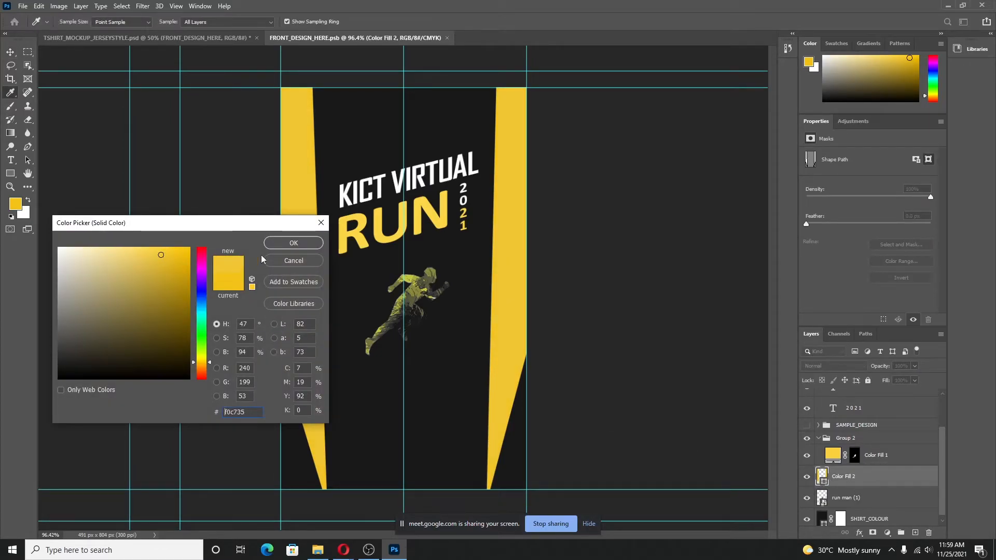
click(294, 243)
Step: Scale the side panels to 99.48% and save the front design with the transformation applied
mouse_move(551, 288)
mouse_down()
mouse_move(548, 275)
mouse_move(538, 295)
mouse_move(551, 290)
mouse_up()
key(ctrl+s)
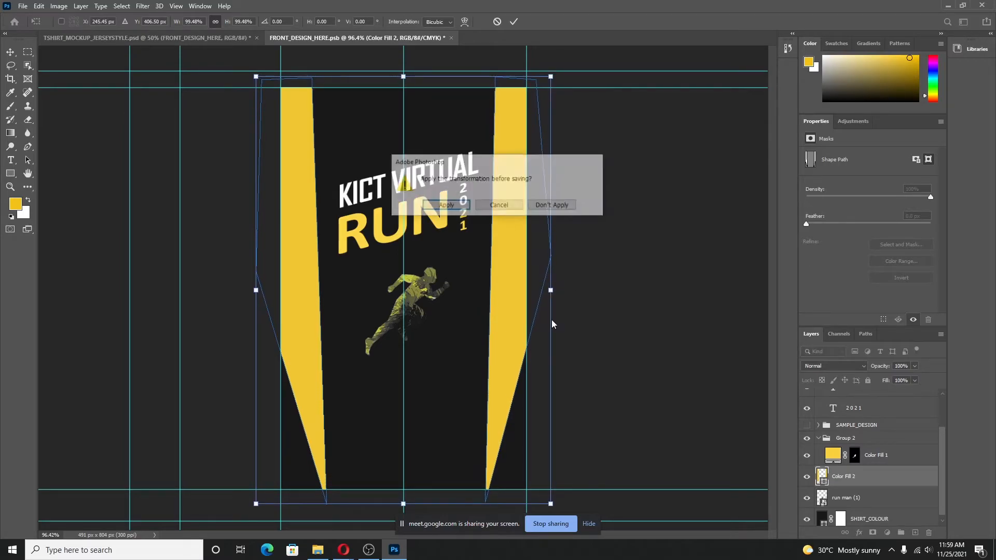
click(455, 206)
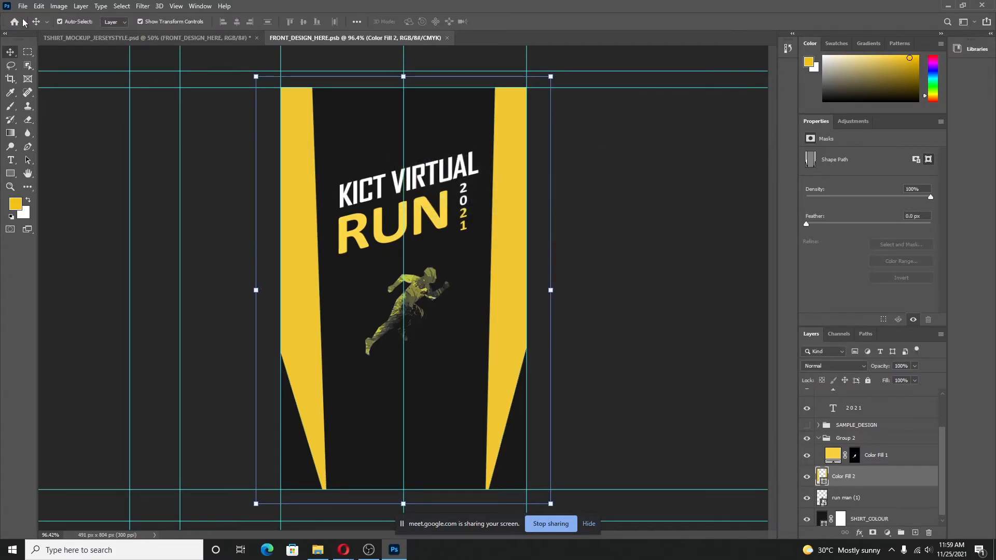
Step: Review the recoloured side panels on the T-shirt mockup and open the BACK_DESIGN_HERE smart object for editing
click(73, 38)
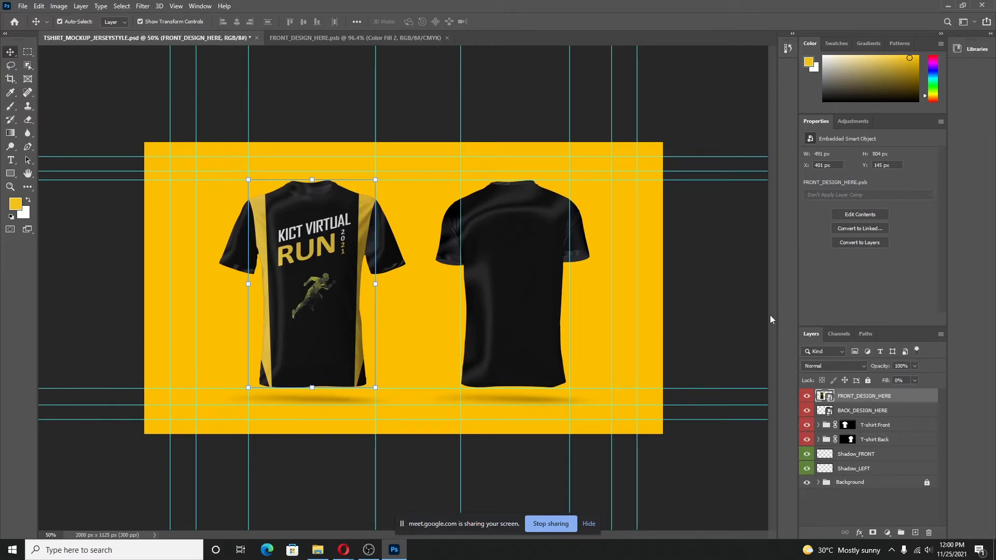
click(344, 38)
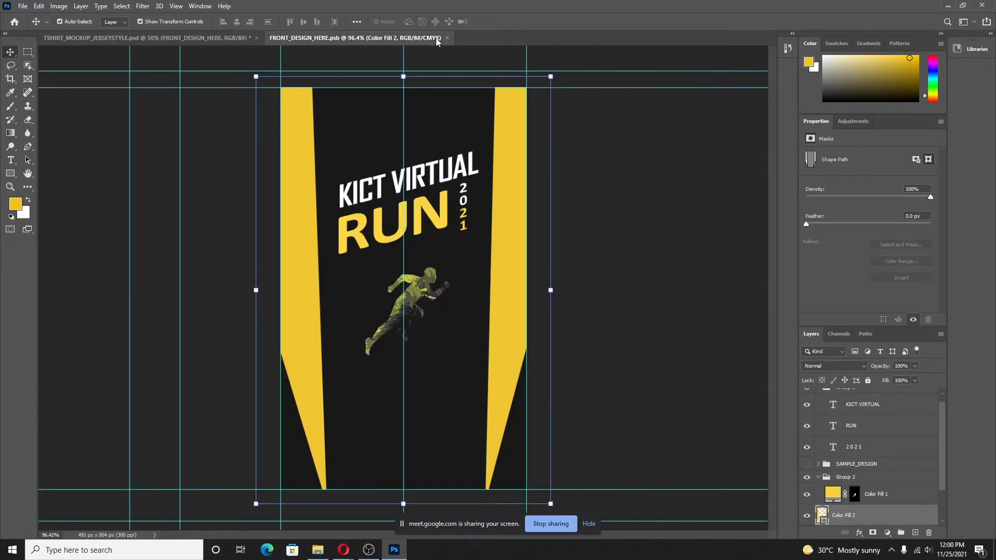
click(136, 53)
click(142, 39)
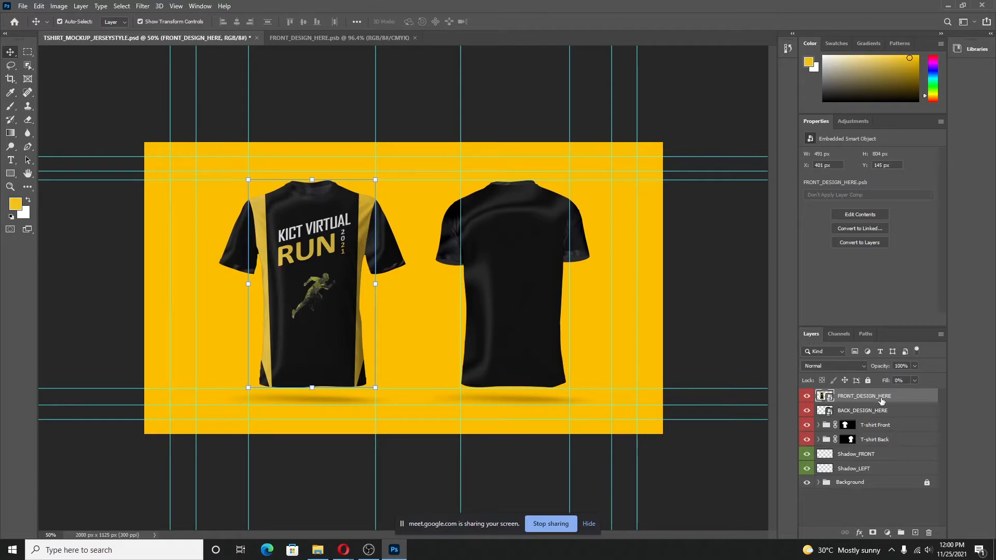
click(848, 412)
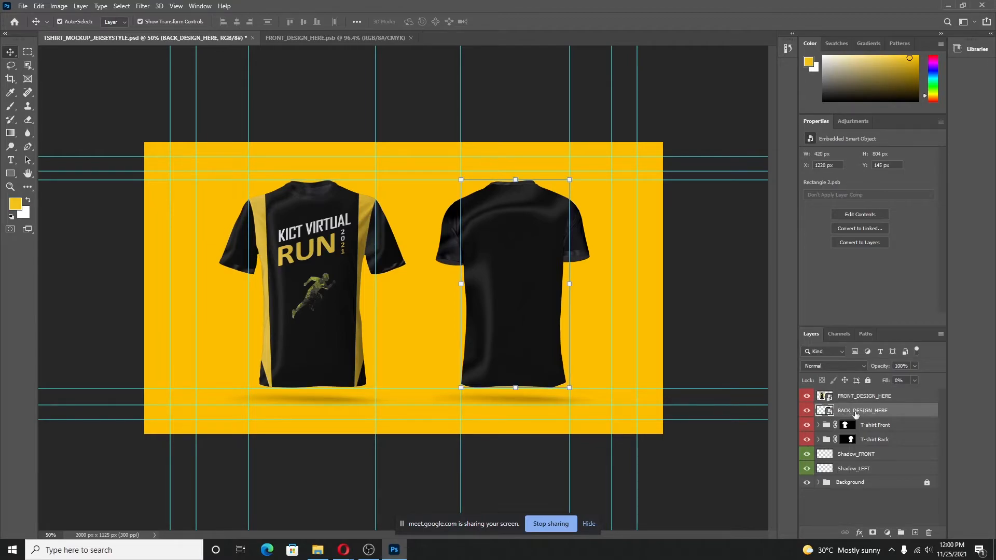
double_click(828, 412)
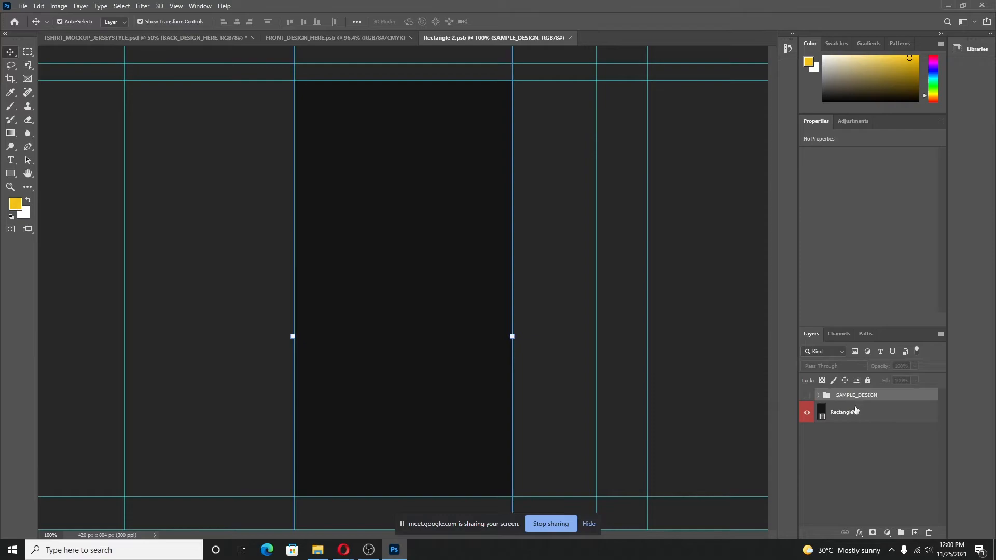
Step: Add the white text "10 KM" in Agency FB Bold near the top of the back design
click(563, 273)
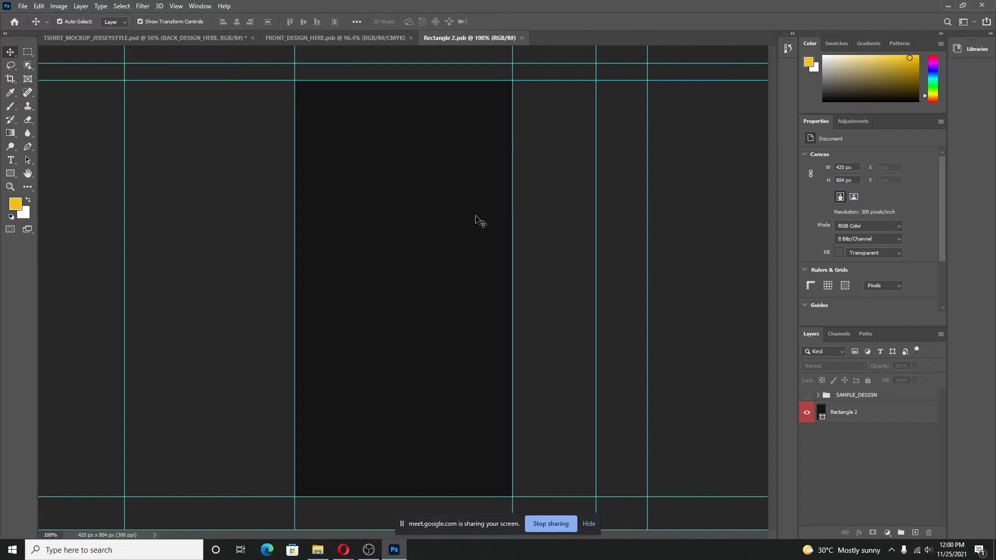
double_click(455, 5)
drag(515, 18, 484, 1)
click(11, 161)
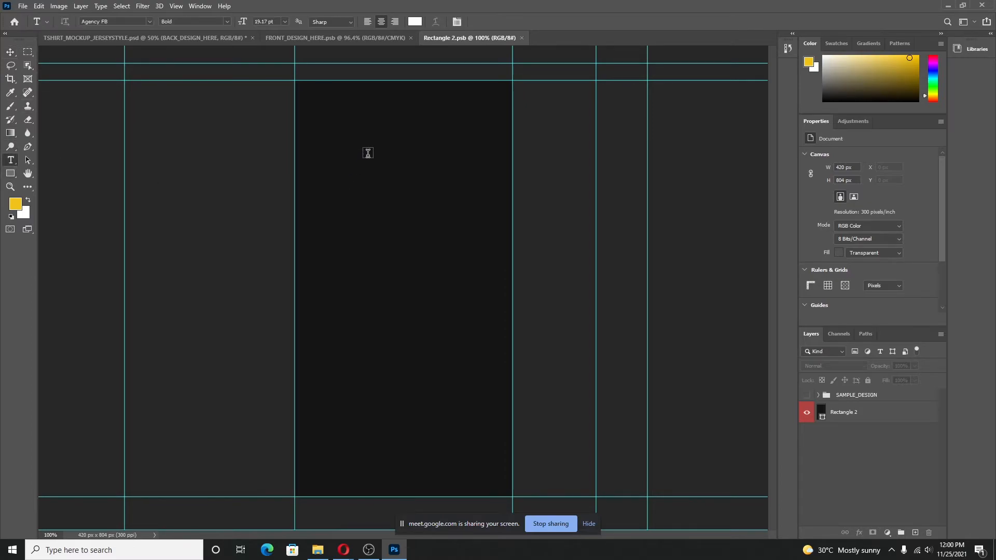
click(373, 150)
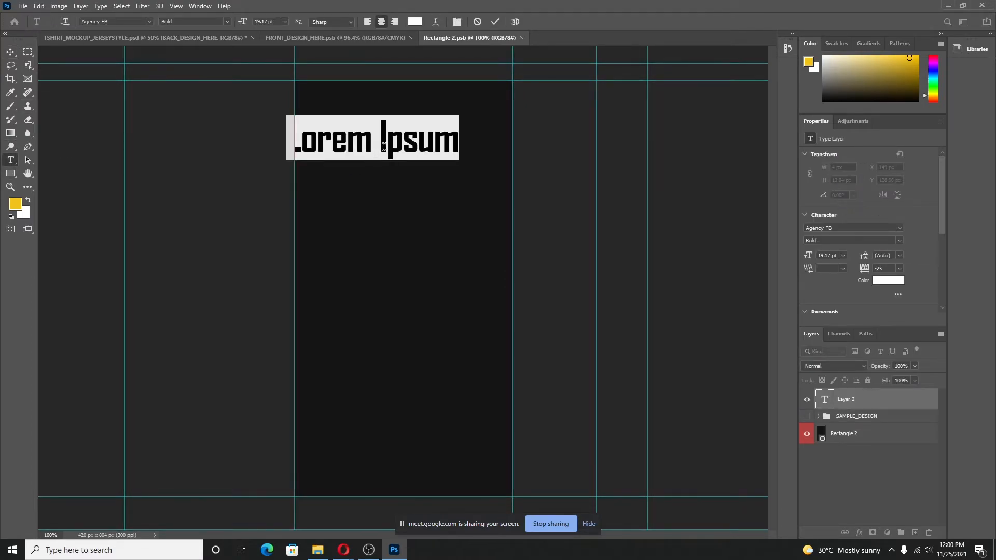
click(390, 143)
key(BackSpace)
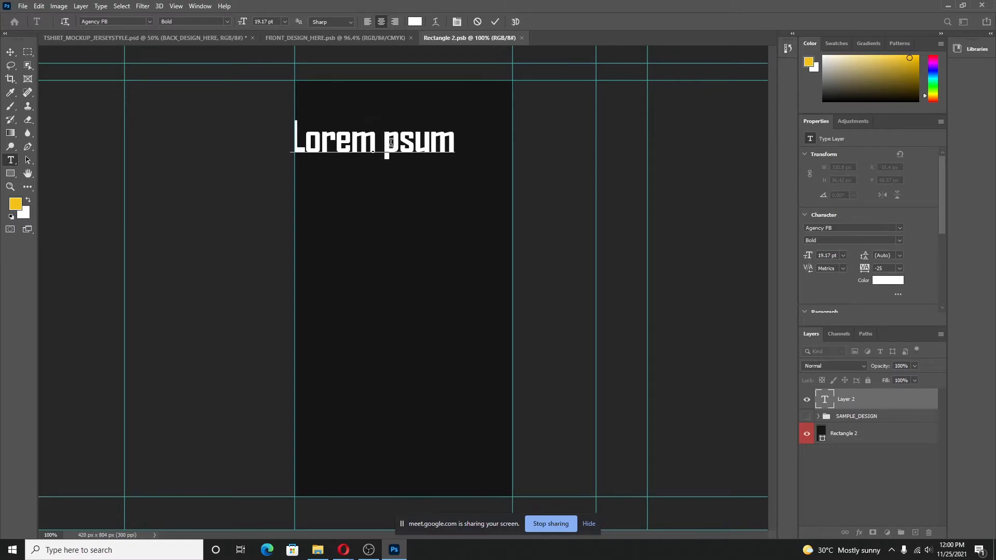
key(ctrl+a)
key(BackSpace)
text(10 KM)
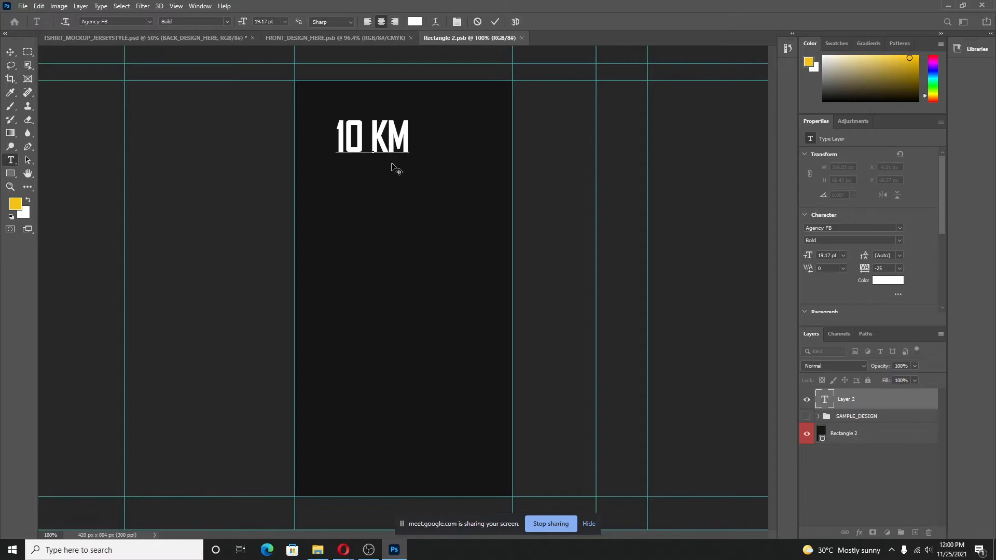
click(11, 52)
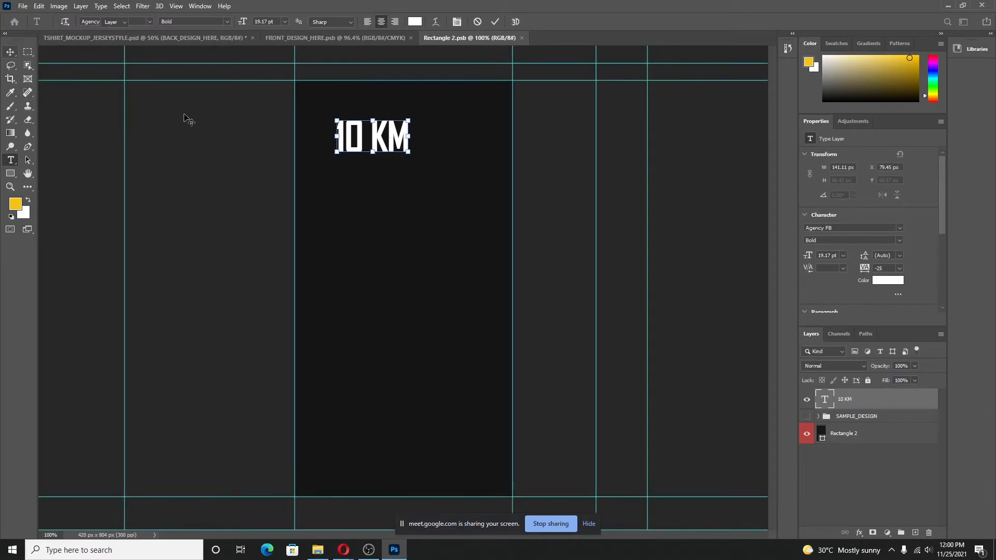
Step: Duplicate the "10 KM" text directly below the original and change the copy's wording to "FINISHER"
drag(363, 140, 366, 194)
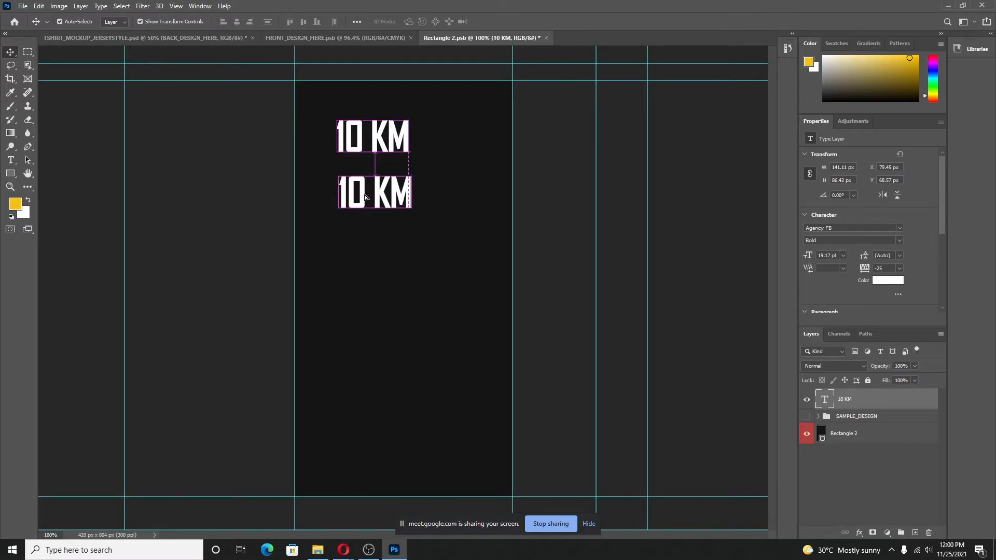
double_click(385, 200)
text(Fin)
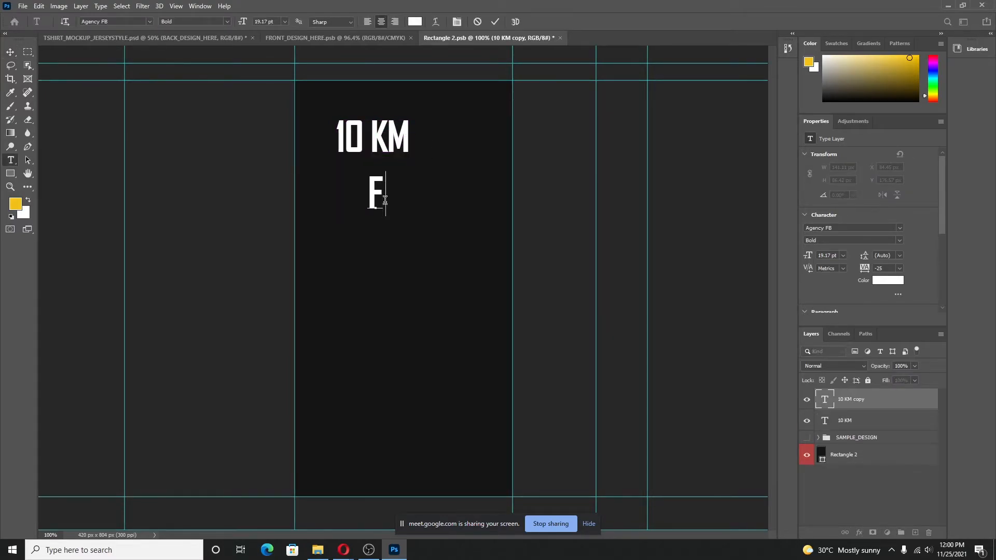
key(BackSpace)
key(BackSpace)
text(INISH)
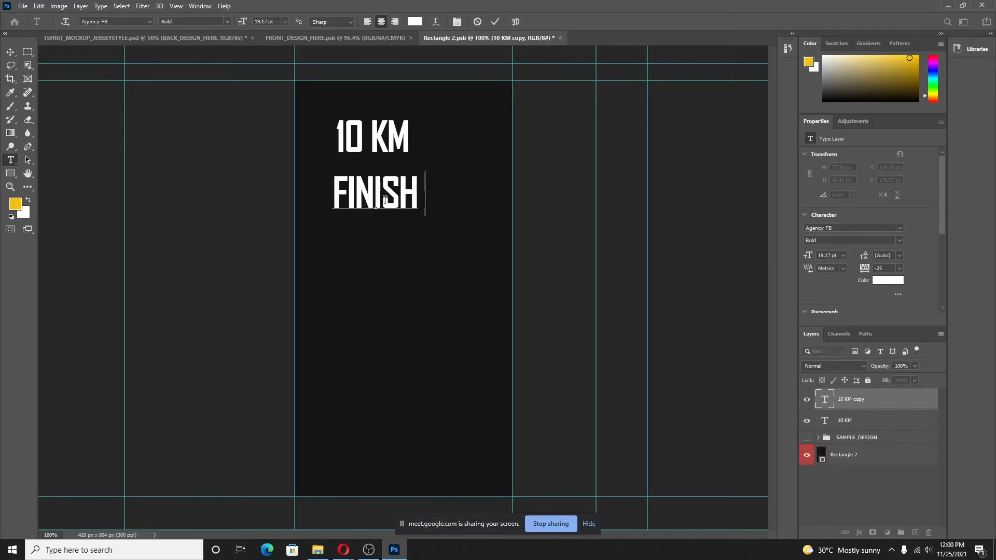
text(ER)
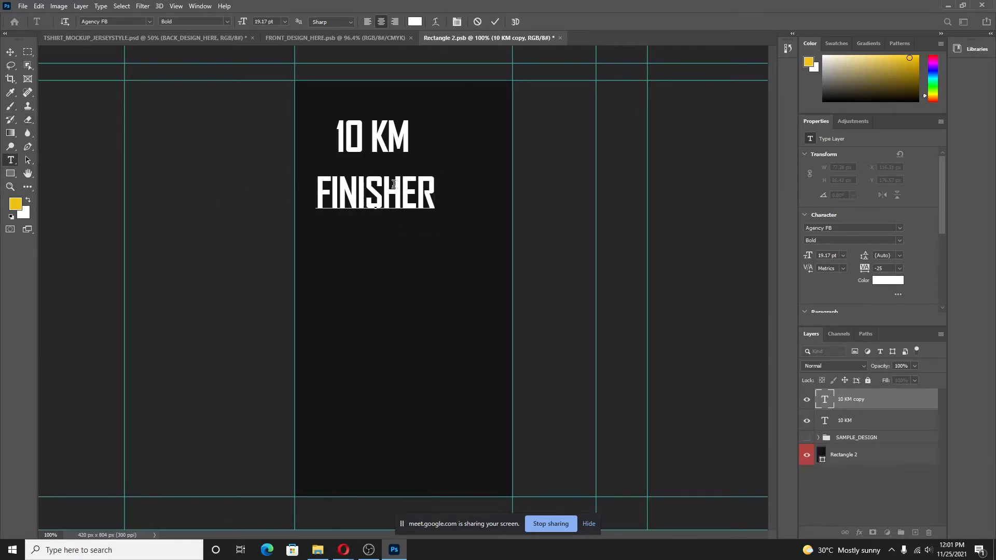
click(10, 52)
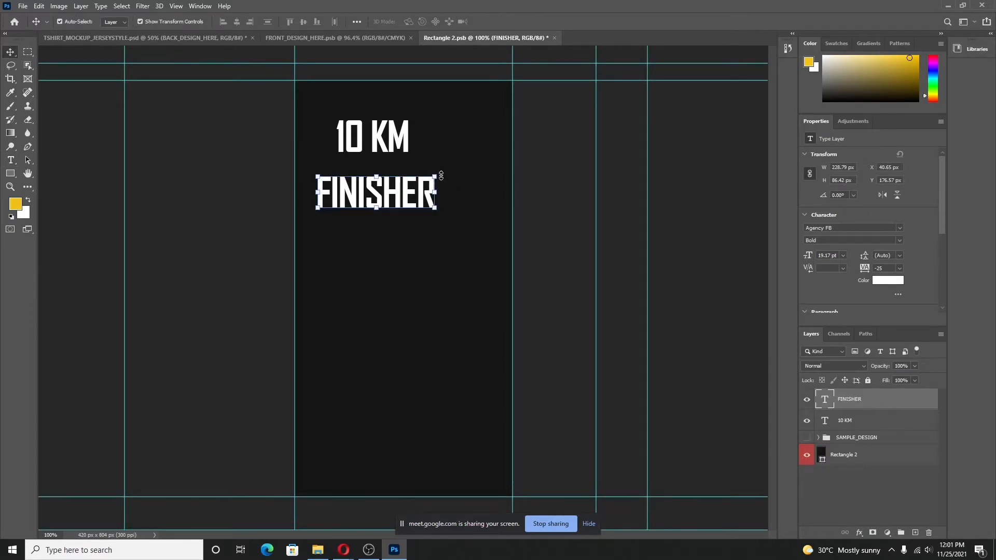
Step: Rotate the FINISHER text 90° so it reads downwards and centre it horizontally in the middle of the back design
drag(443, 175, 391, 278)
drag(372, 190, 401, 315)
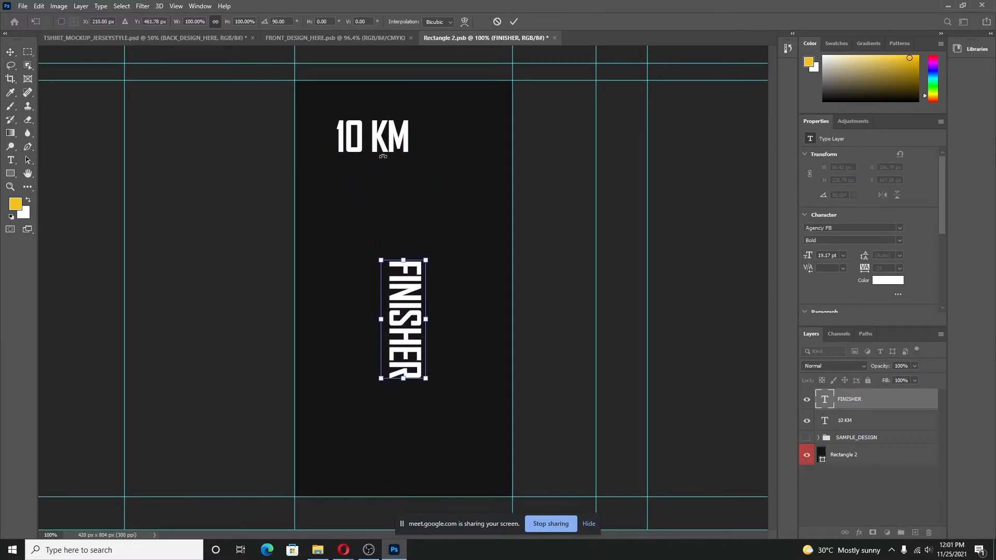
click(10, 51)
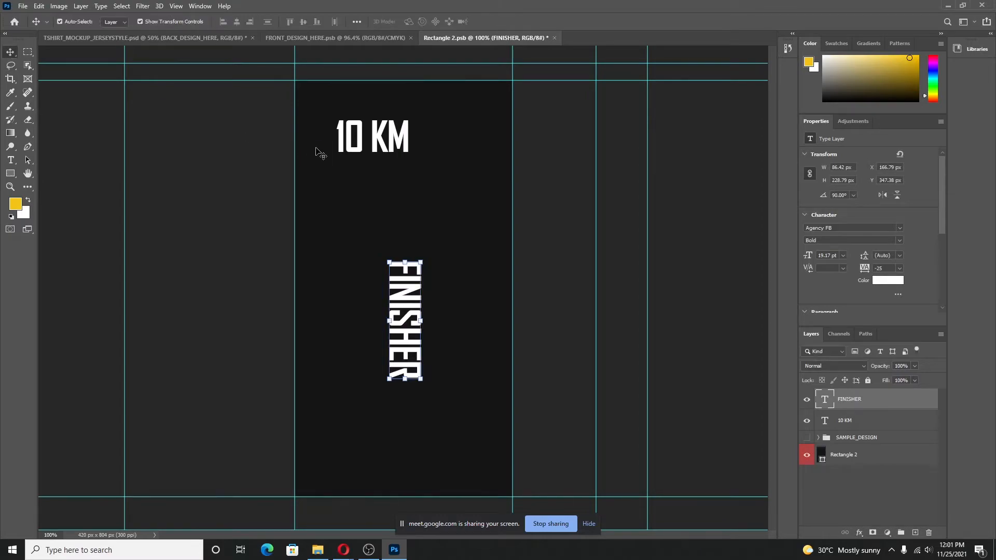
Step: Rotate the 10 KM text 90°, centre it above FINISHER, and move FINISHER up closer to it
click(363, 148)
drag(408, 120, 395, 168)
key(ctrl+z)
drag(372, 130, 406, 153)
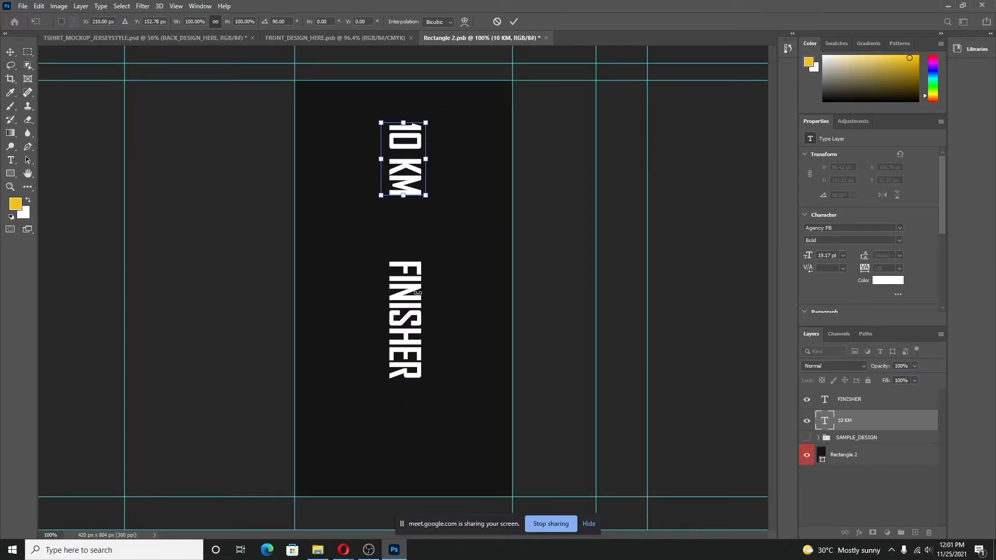
key(Return)
drag(403, 303, 402, 279)
Step: Draw a rectangle of about 85 × 176 px behind the 10 KM text and fill it with a recently used yellow
click(453, 256)
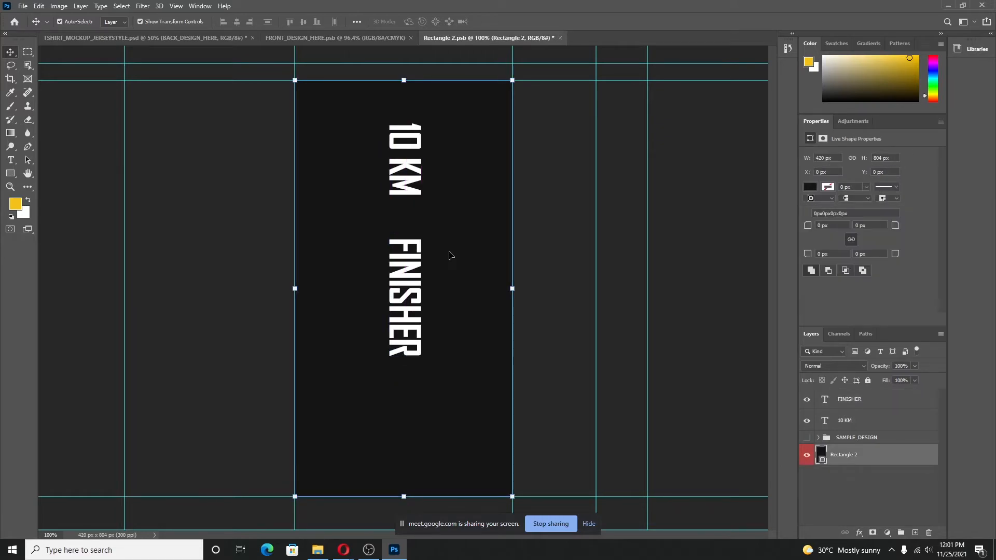
click(11, 174)
drag(383, 116, 427, 207)
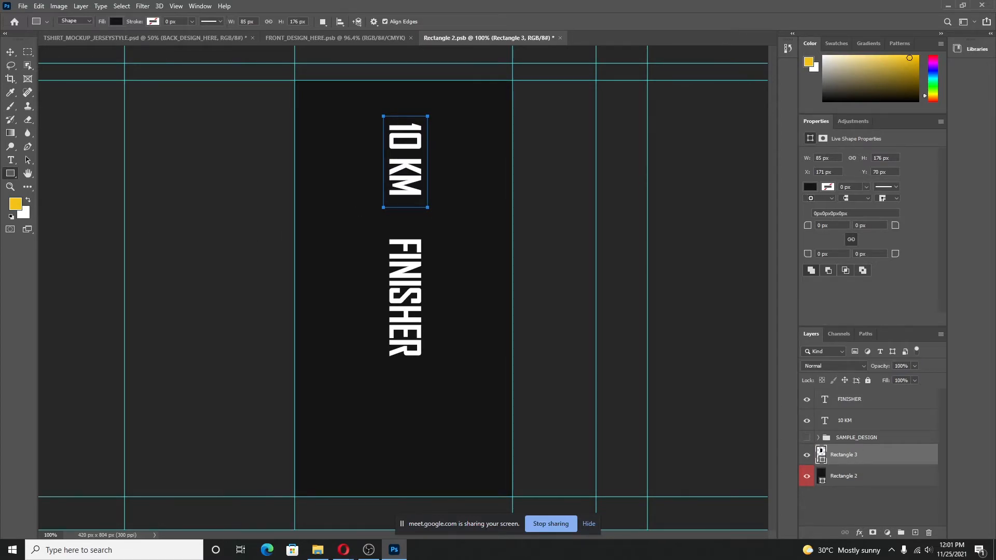
mouse_move(859, 455)
mouse_down()
mouse_move(864, 397)
mouse_move(874, 465)
mouse_up()
click(809, 186)
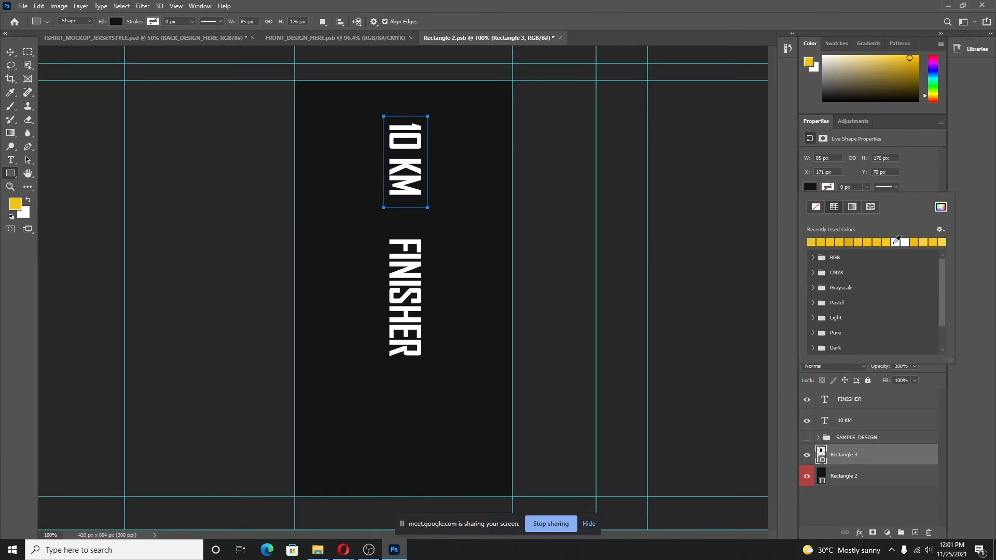
click(879, 243)
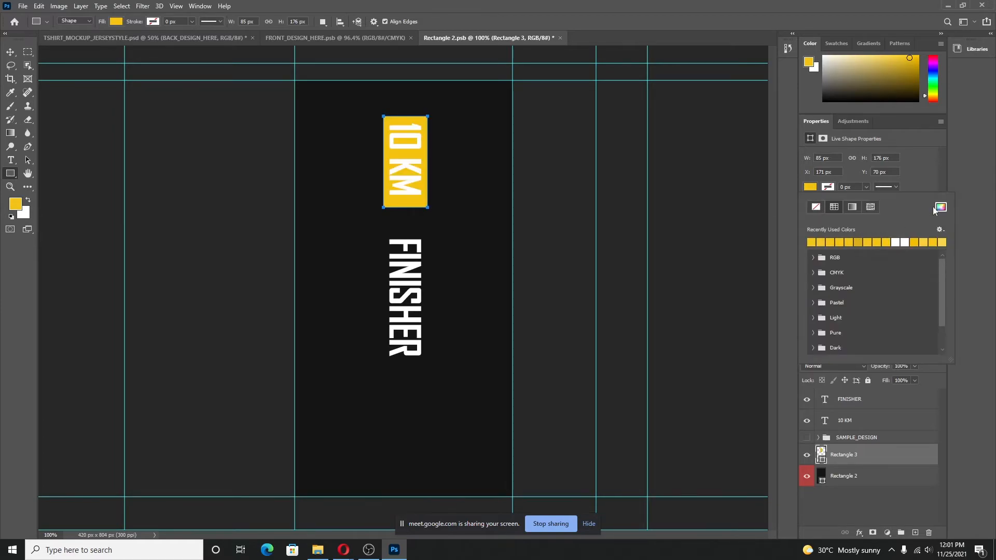
click(932, 166)
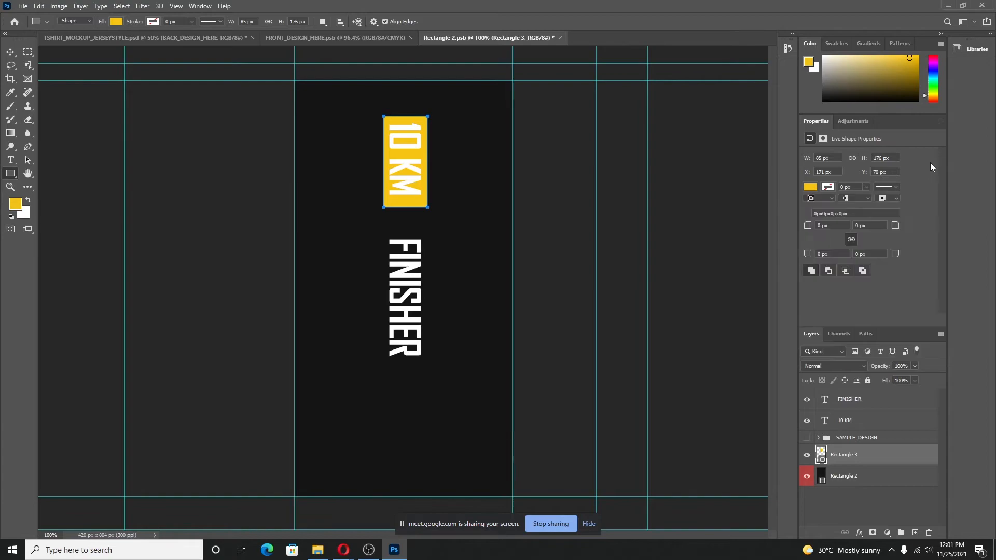
click(372, 130)
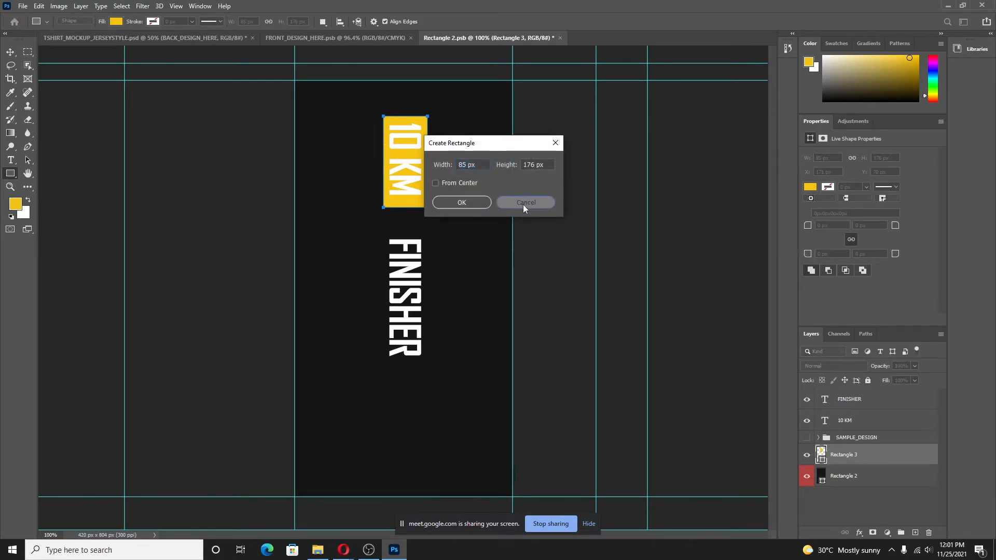
click(522, 203)
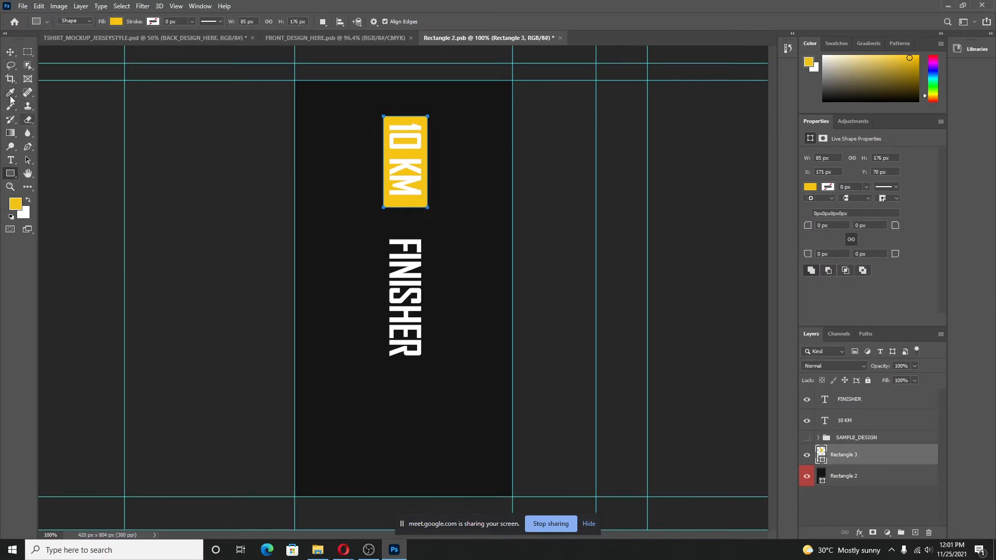
Step: Change the colour of the 10 KM text on the yellow rectangle to black
click(10, 52)
double_click(407, 151)
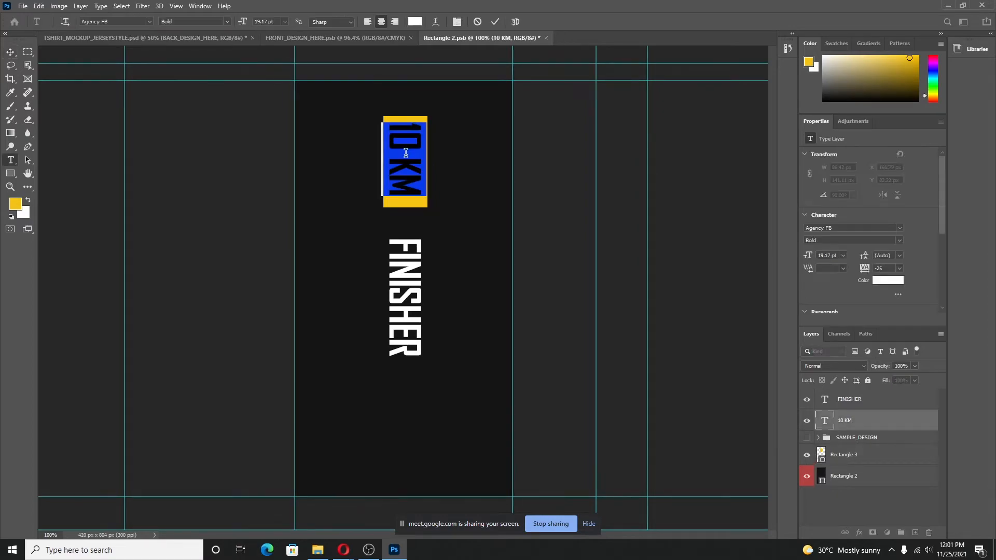
click(888, 280)
drag(124, 311, 36, 389)
click(272, 245)
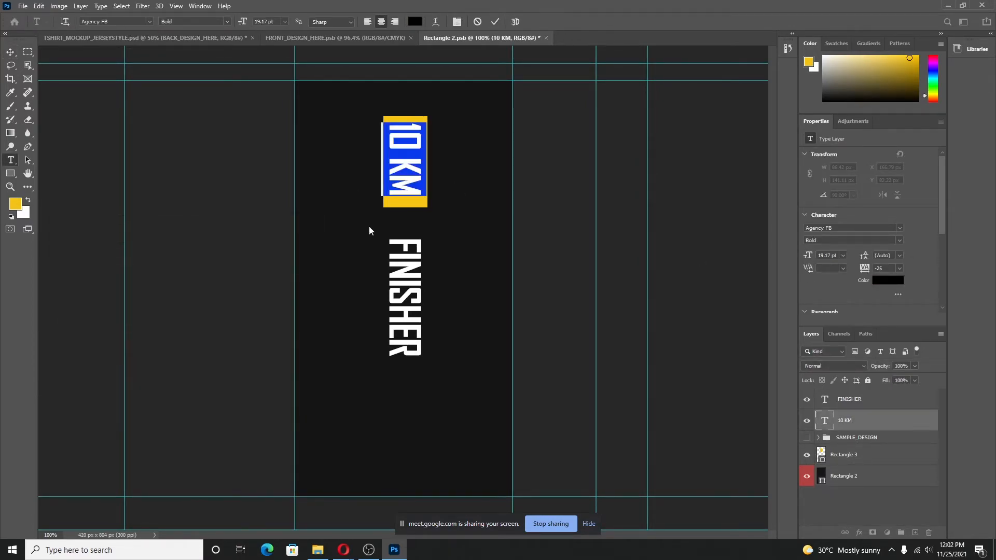
click(597, 195)
click(552, 177)
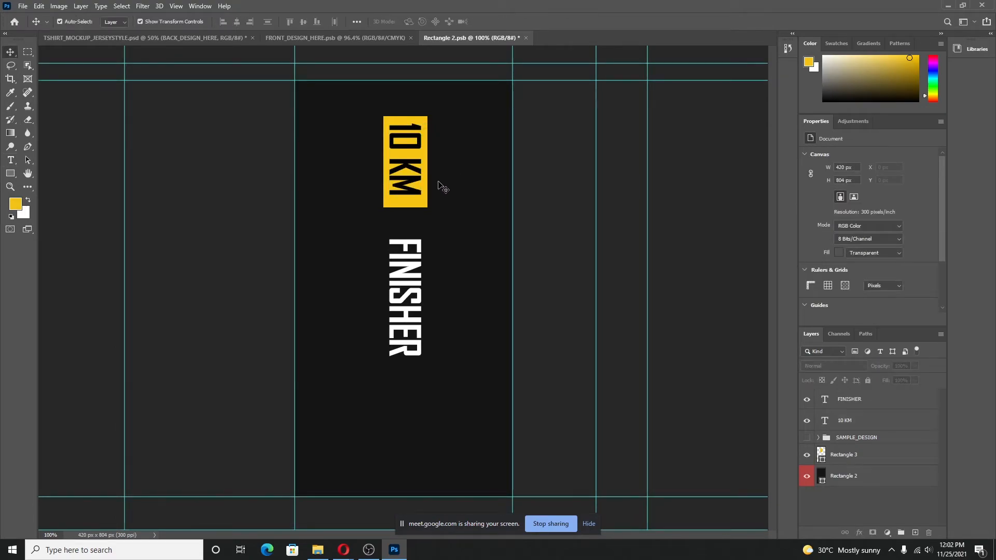
Step: Set the FINISHER text's tracking to 100 and move the text down to leave a gap below the yellow rectangle
double_click(402, 238)
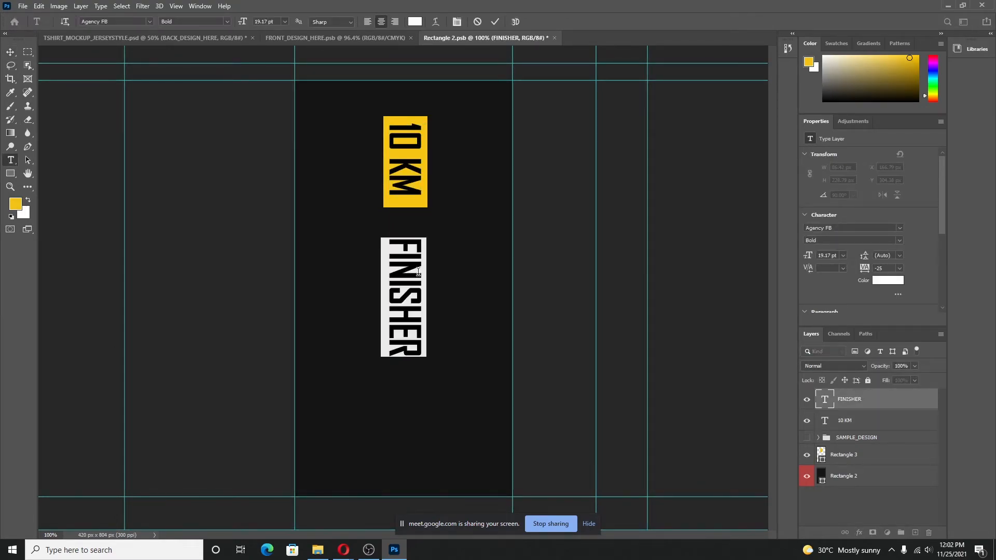
click(899, 267)
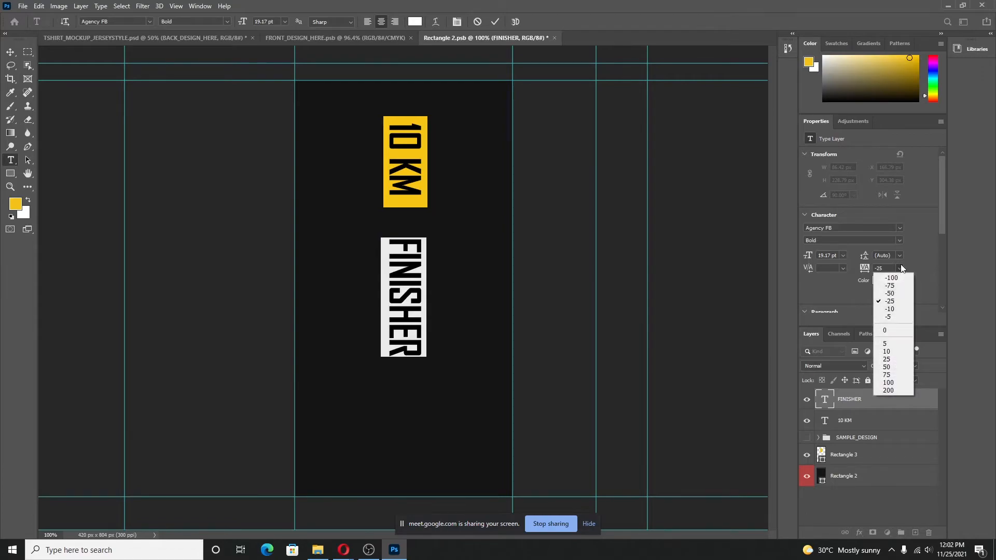
click(888, 359)
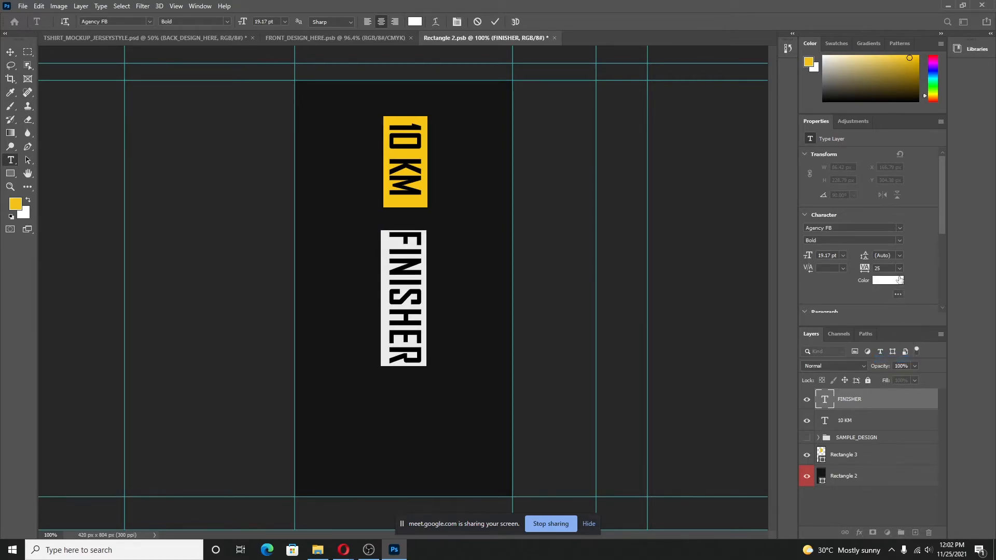
click(899, 268)
click(888, 382)
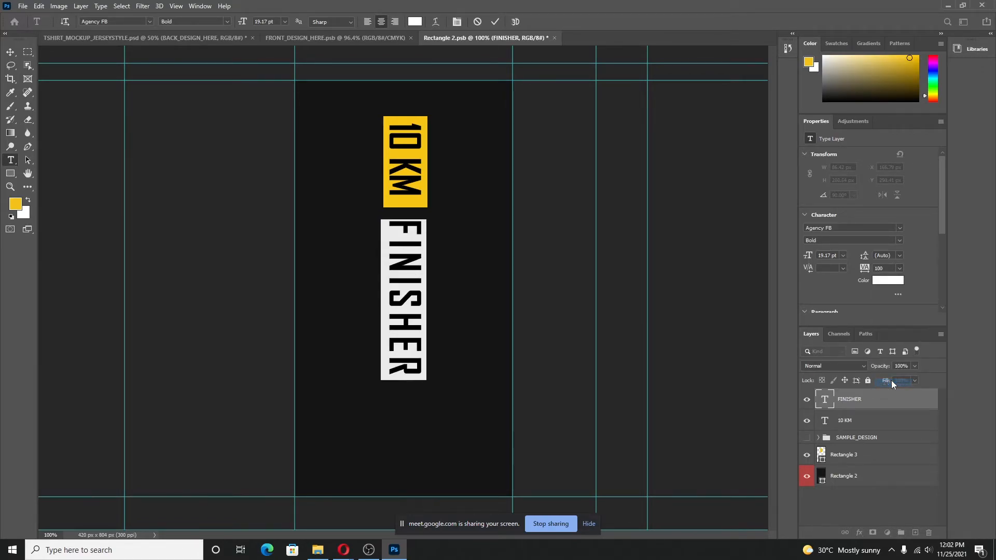
key(ctrl+Return)
key(v)
drag(406, 283, 446, 296)
click(446, 296)
Step: Save the back design and check the 10 KM FINISHER text on the T-shirt mockup
key(ctrl+s)
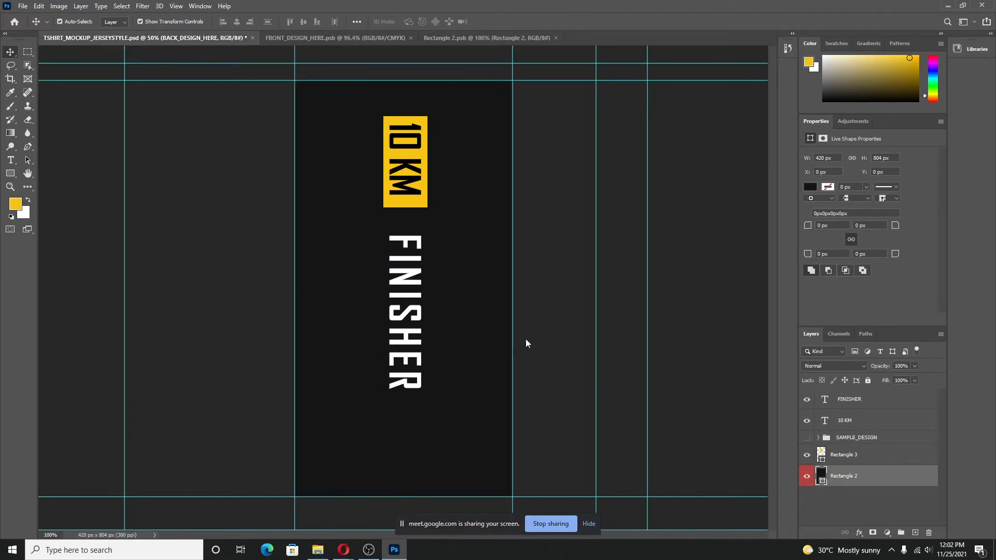
key(ctrl+Tab)
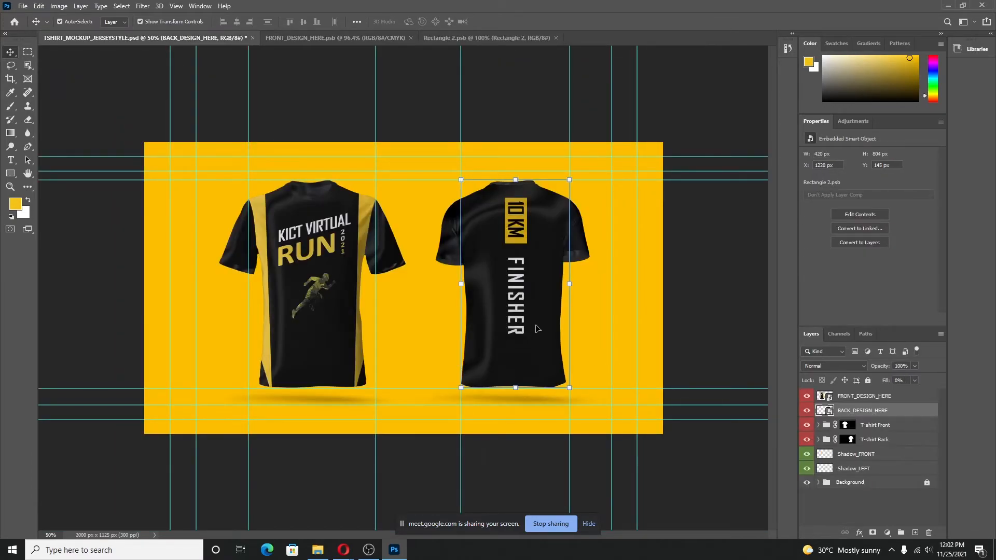
click(437, 41)
click(181, 39)
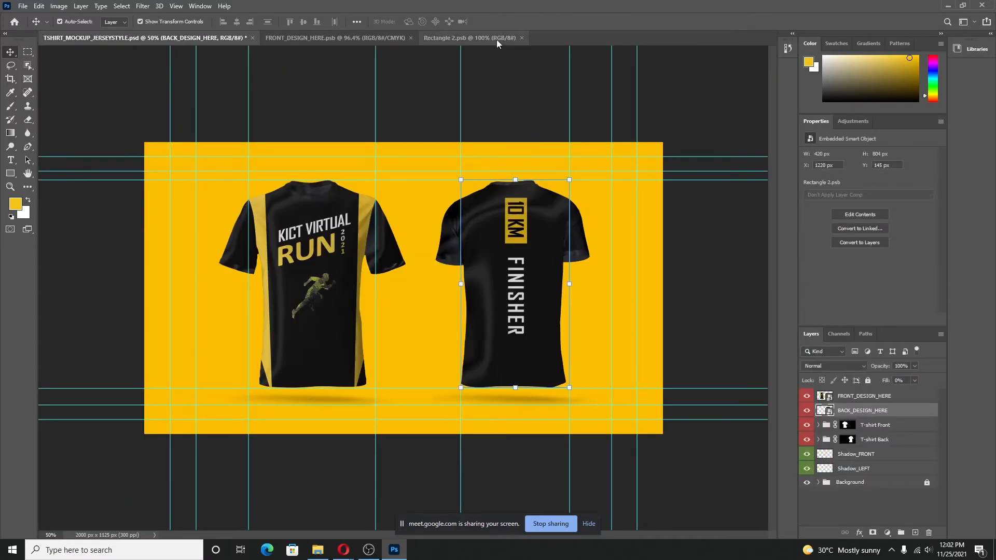
Step: Place the background image from the mock folder into the Rectangle 2.psb back design
click(495, 39)
double_click(540, 6)
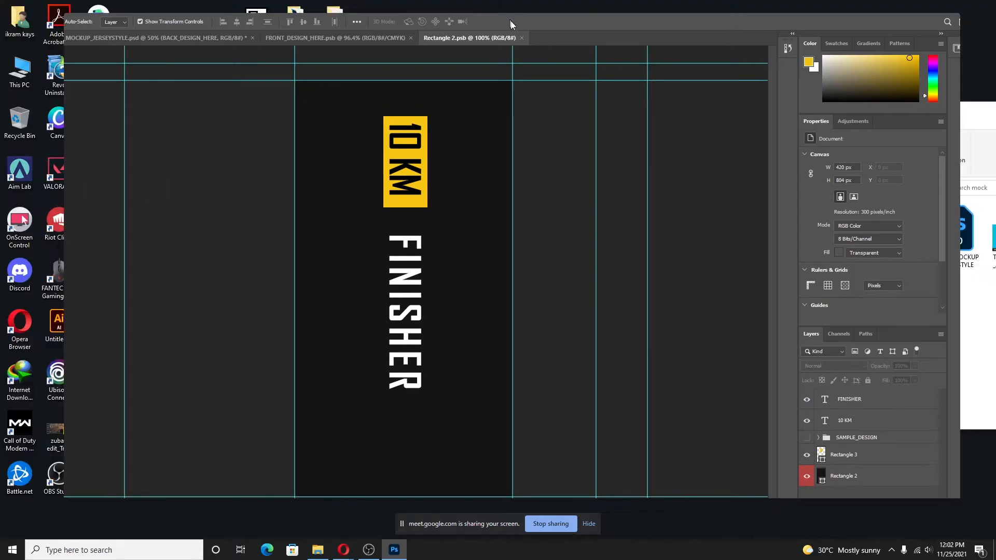
click(916, 343)
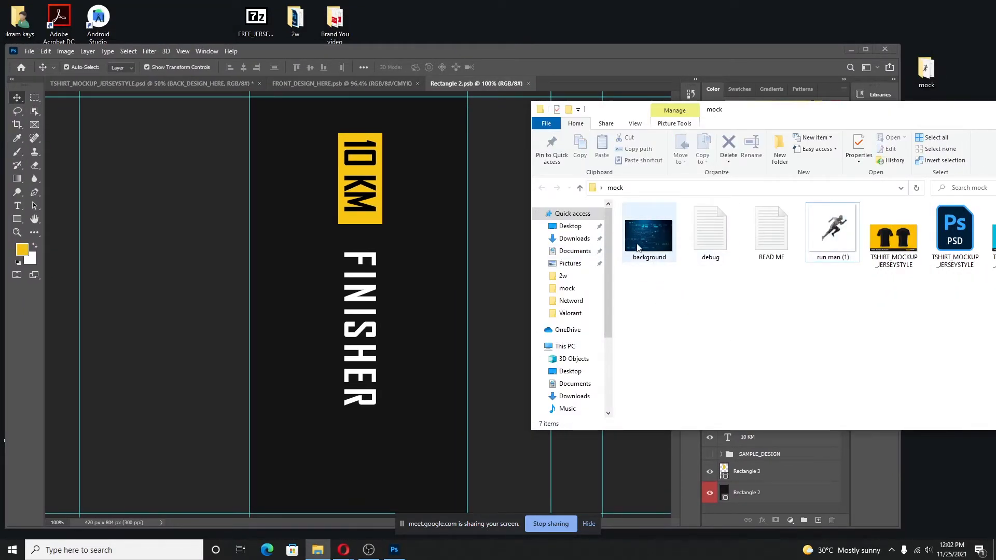
drag(639, 246, 289, 267)
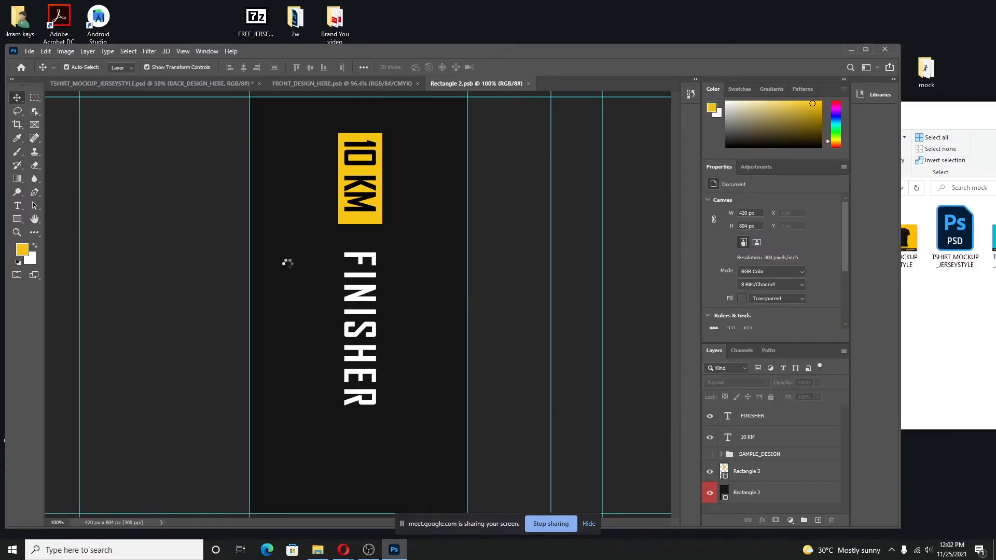
click(865, 49)
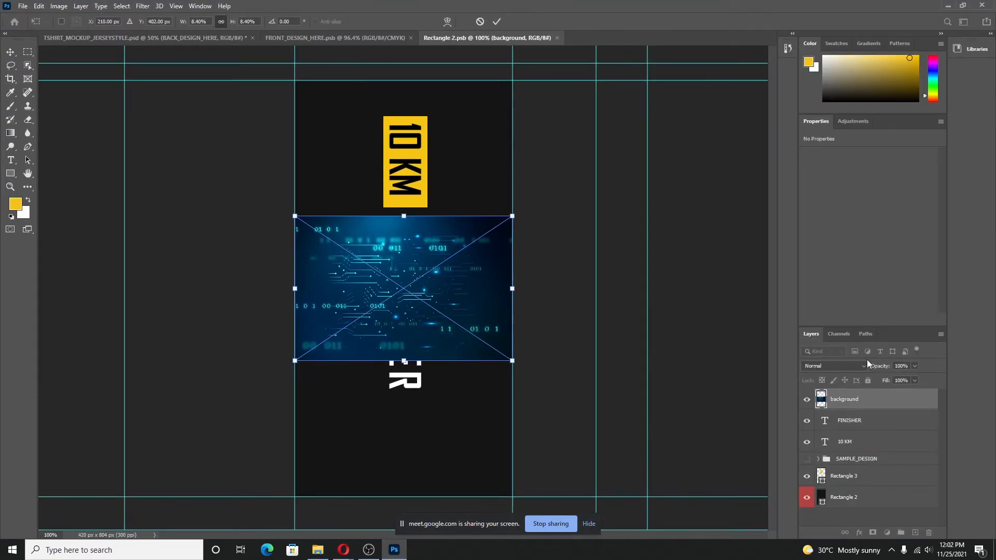
Step: Set the placed background image's blend mode to Lighten and its opacity to 22%
click(829, 366)
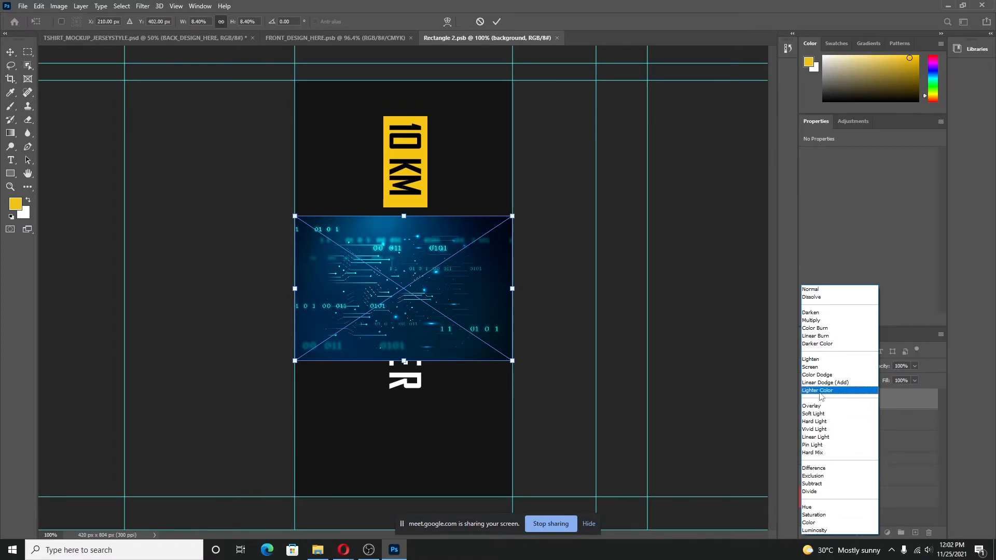
click(820, 357)
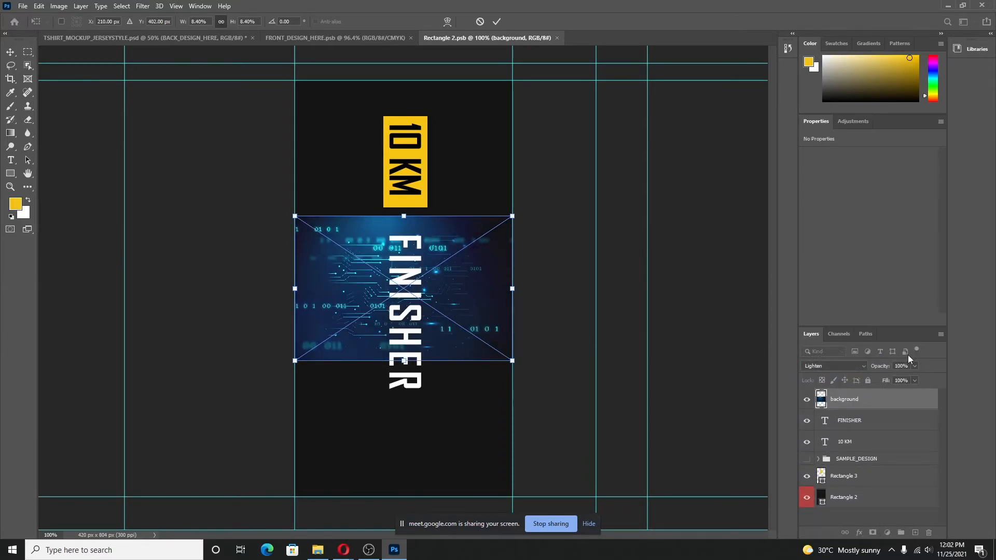
drag(890, 381, 880, 384)
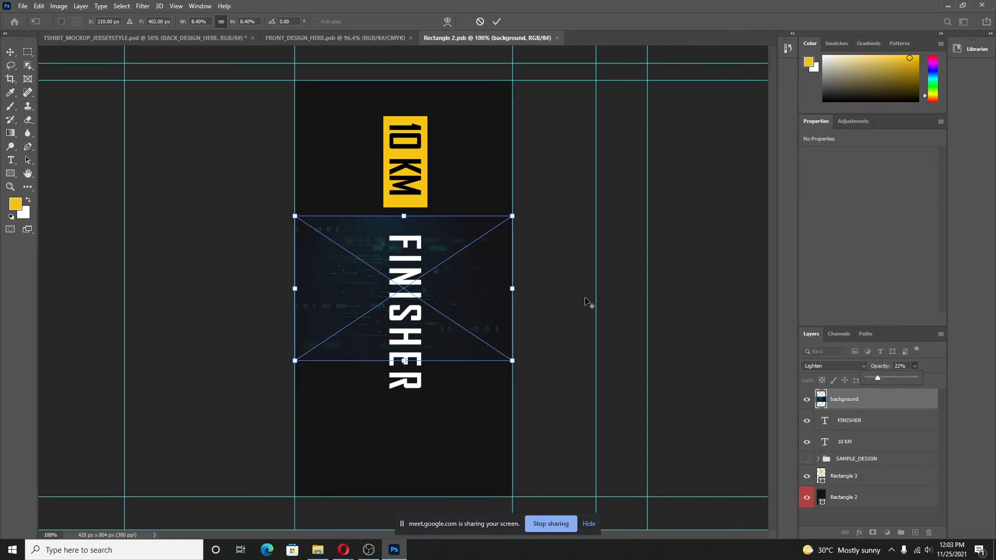
Step: Scale the background image proportionally to about 24.15% and position it to cover the whole back design
scroll(586, 302, down, 2)
drag(495, 228, 646, 92)
drag(554, 175, 523, 288)
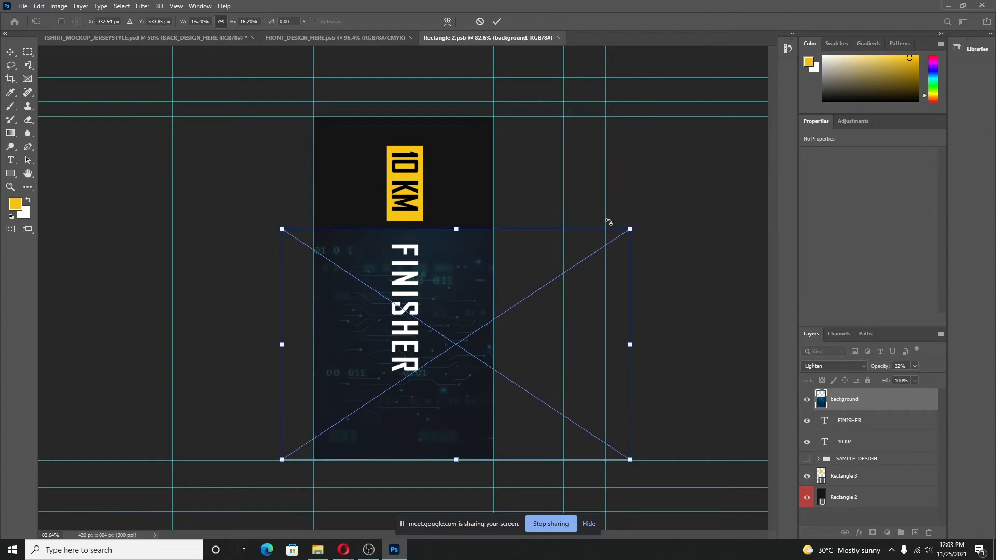
drag(630, 229, 753, 47)
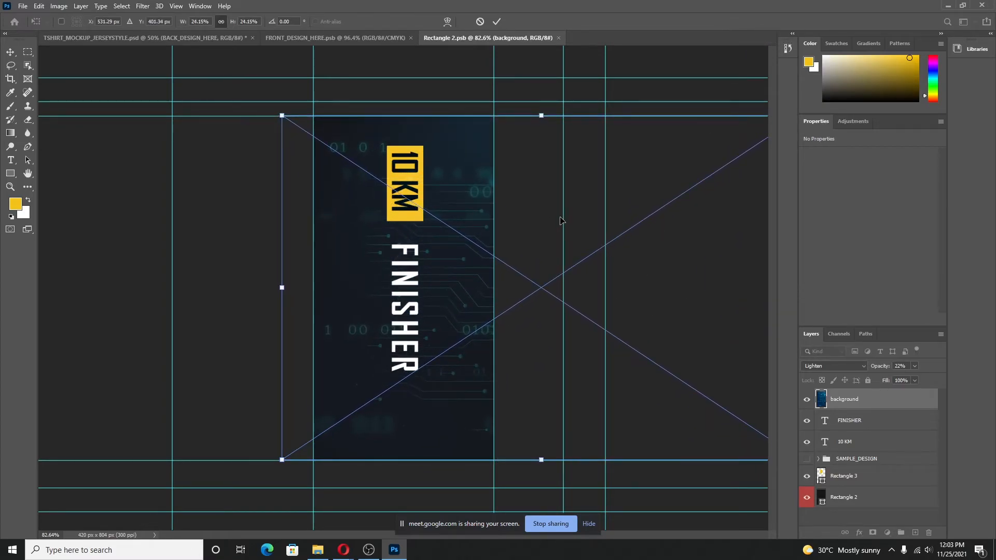
Step: Commit the placed background image, save the back design and check it on the T-shirt mockup
key(v)
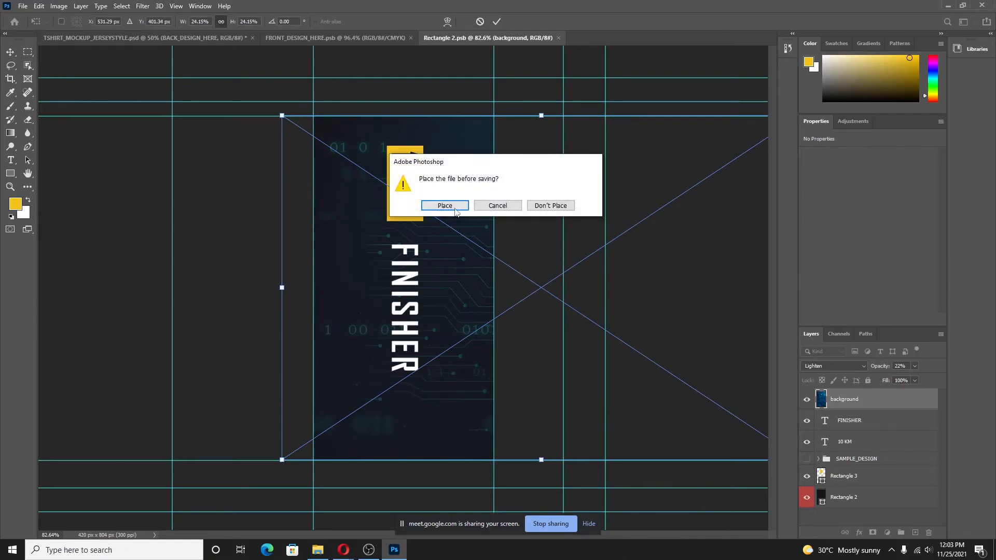
key(Return)
click(184, 166)
click(142, 38)
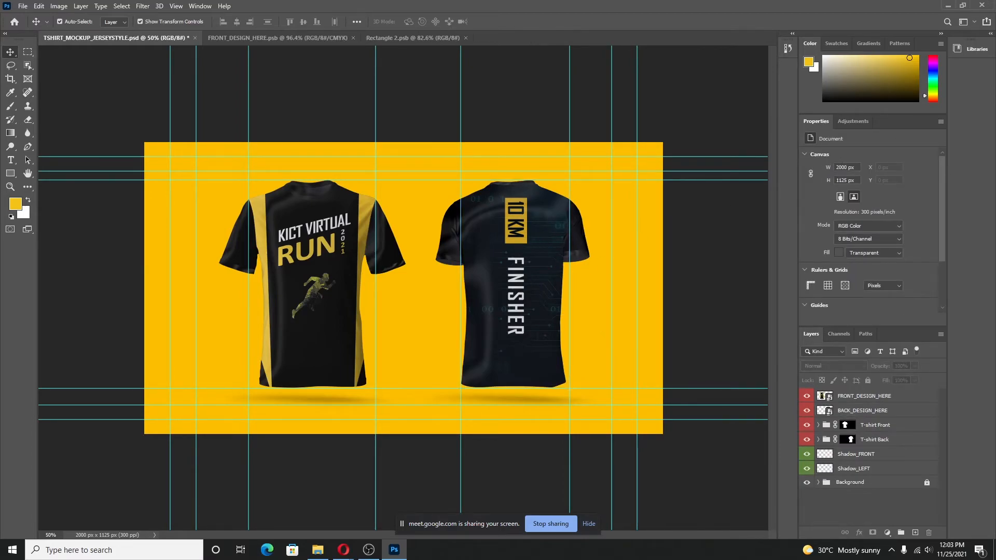
key(alt+Tab)
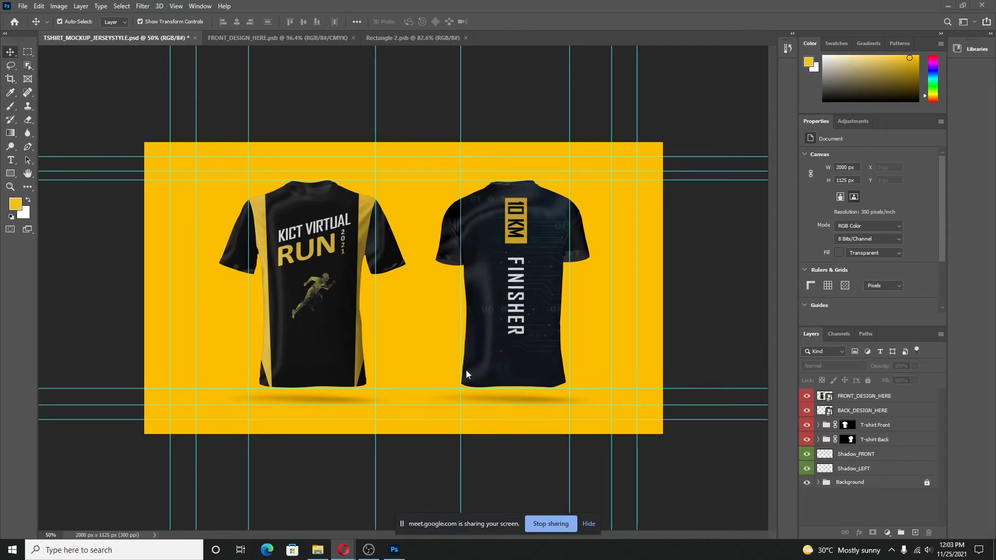
click(543, 149)
click(976, 468)
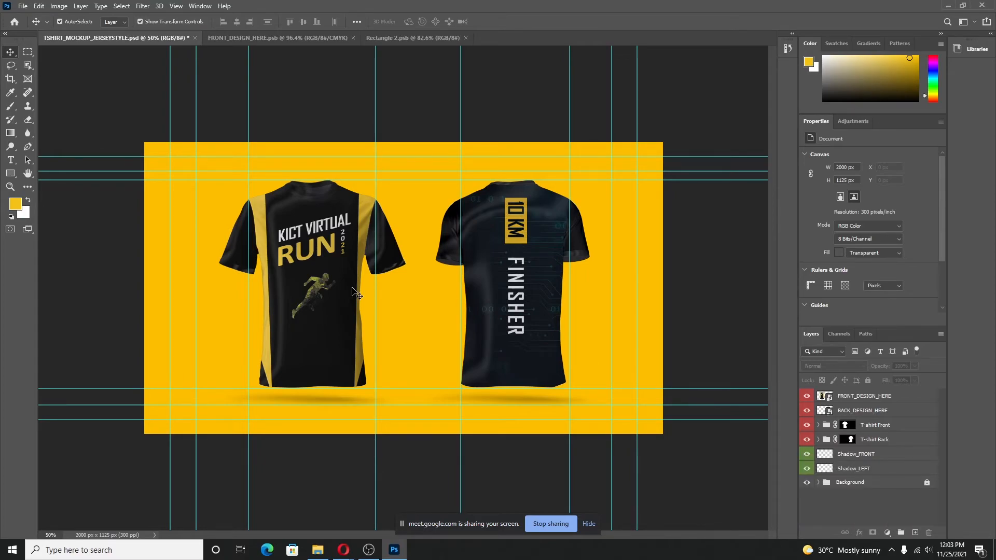
Step: Examine the yellow side stripes in the front design and return to the T-shirt mockup
click(212, 38)
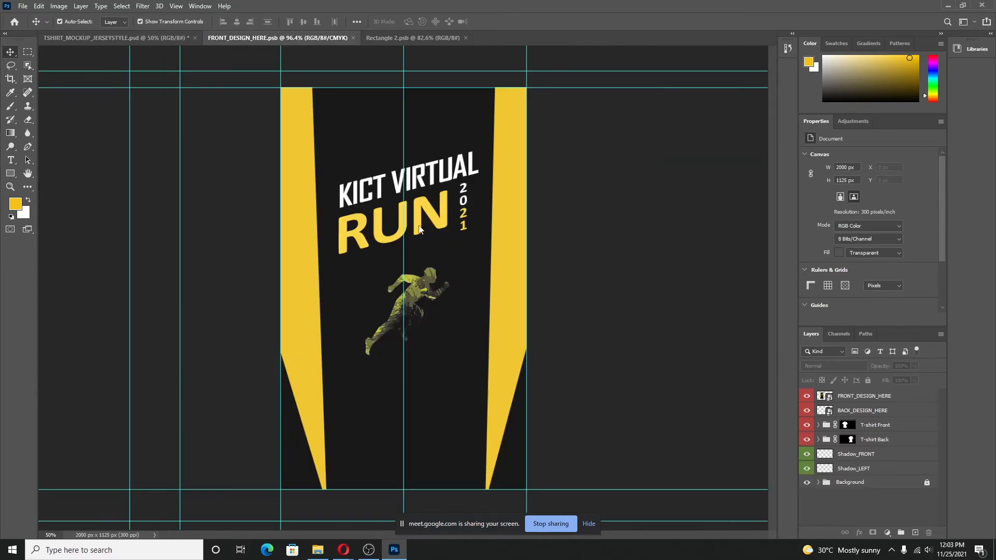
click(511, 180)
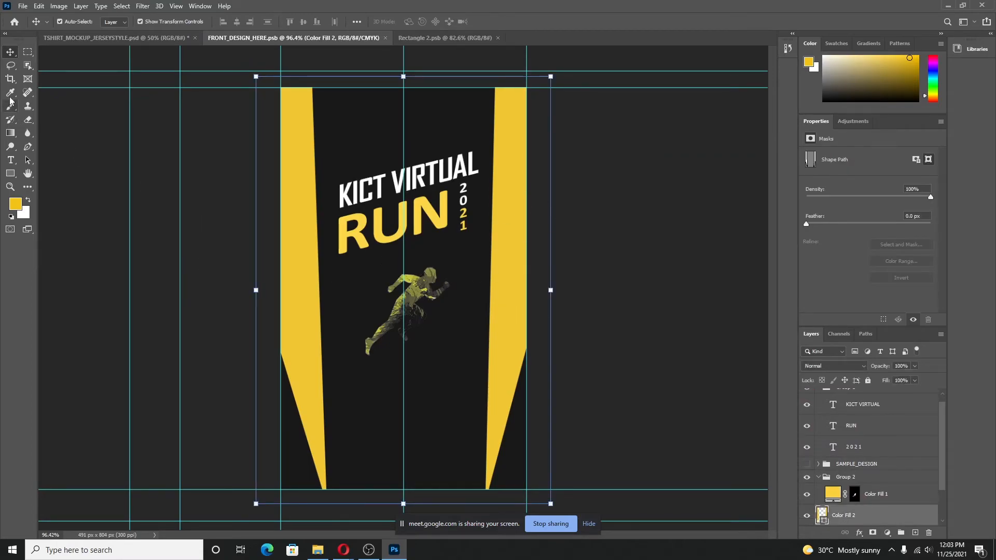
click(111, 37)
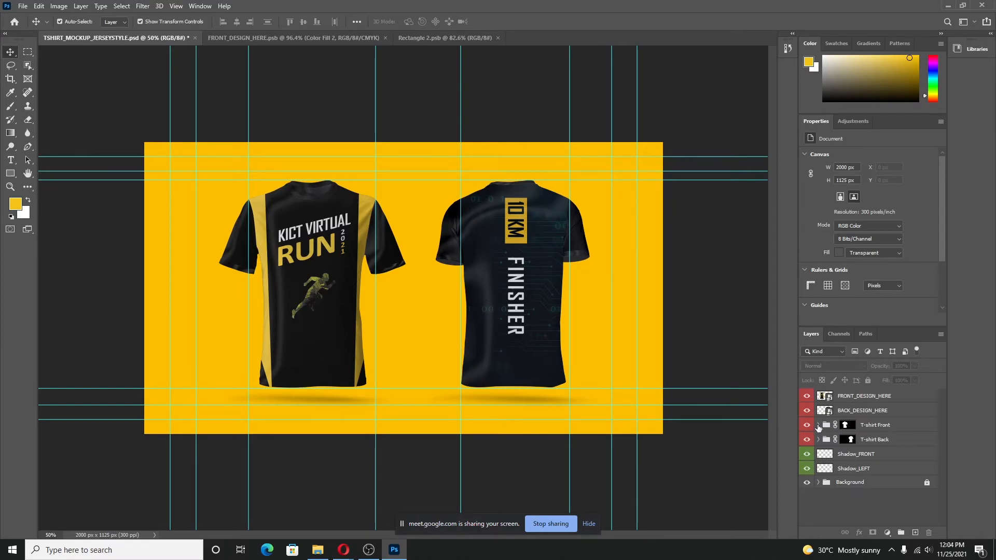
Step: Look through the layers inside the T-shirt Front group to find the collar colour layer
click(817, 425)
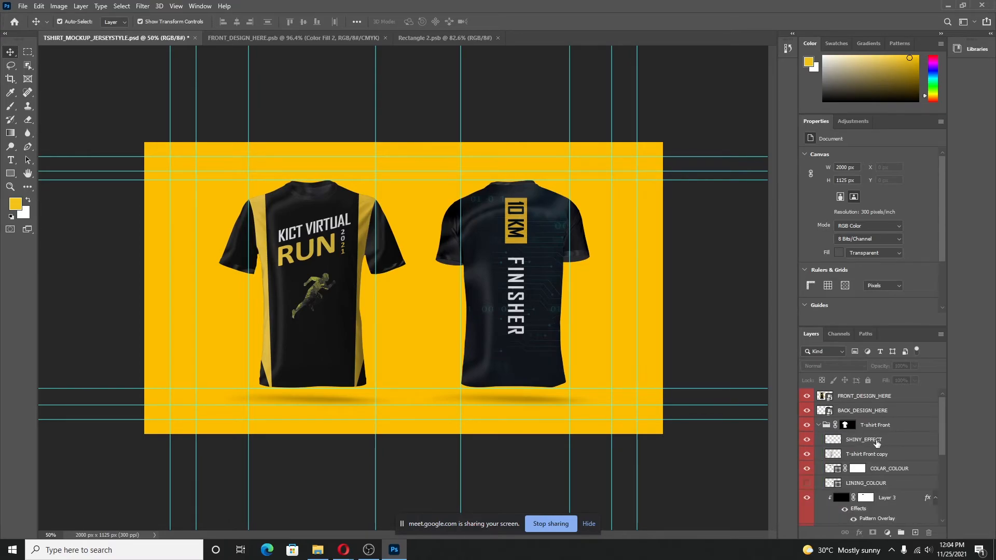
click(875, 454)
click(876, 470)
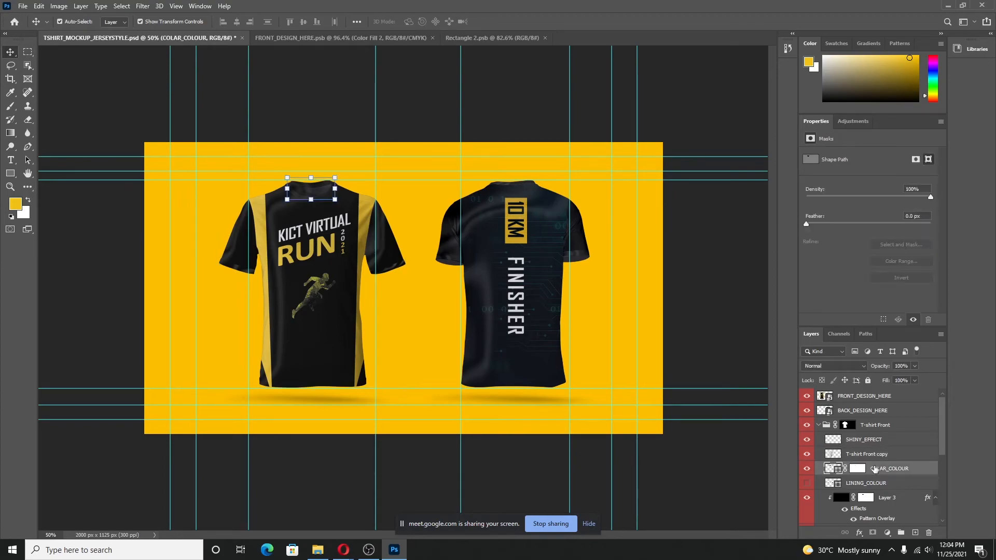
click(875, 485)
click(900, 499)
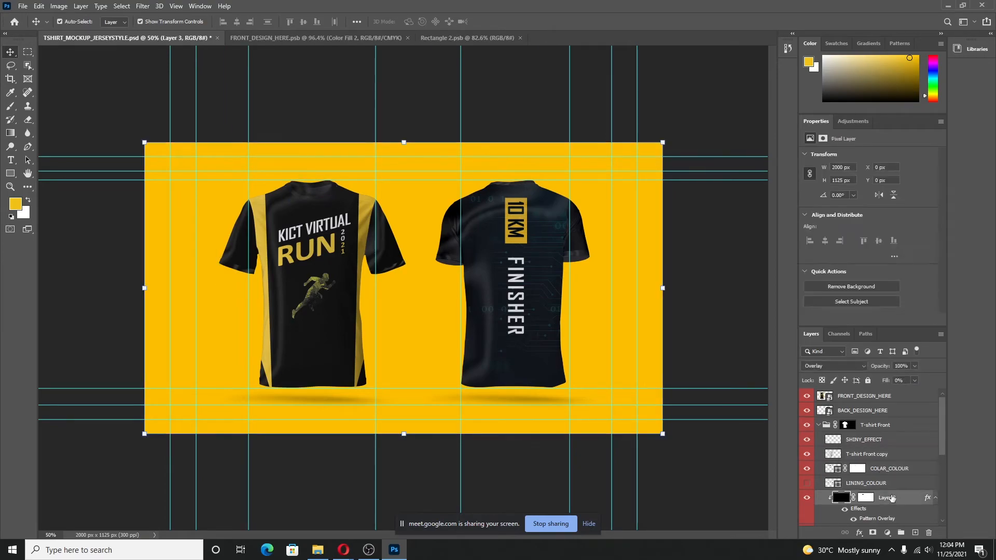
click(882, 468)
click(879, 454)
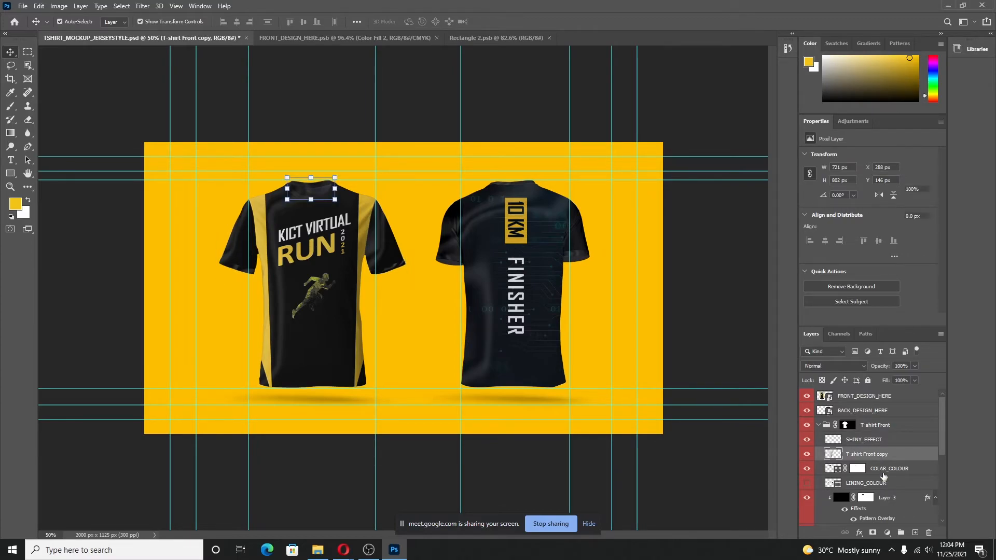
click(884, 469)
click(858, 468)
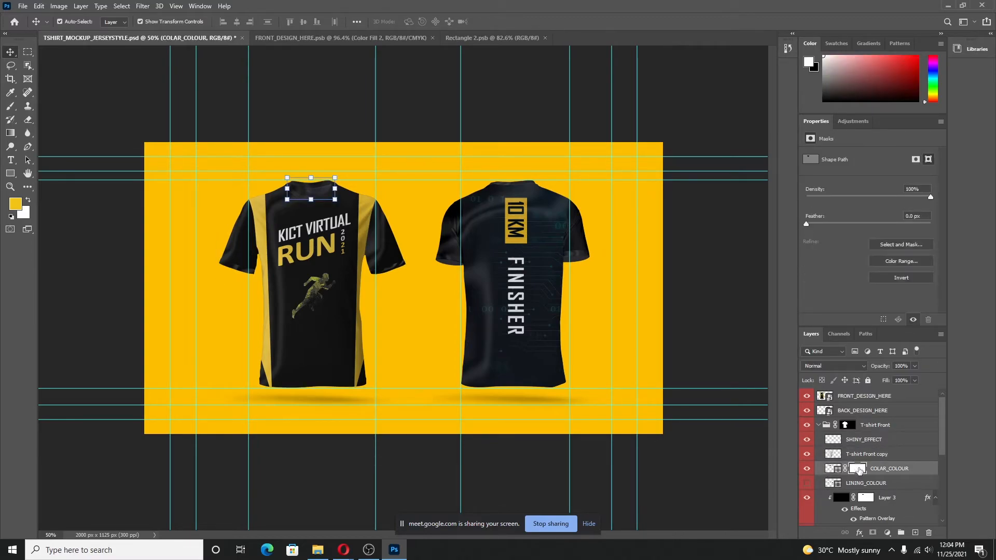
double_click(859, 470)
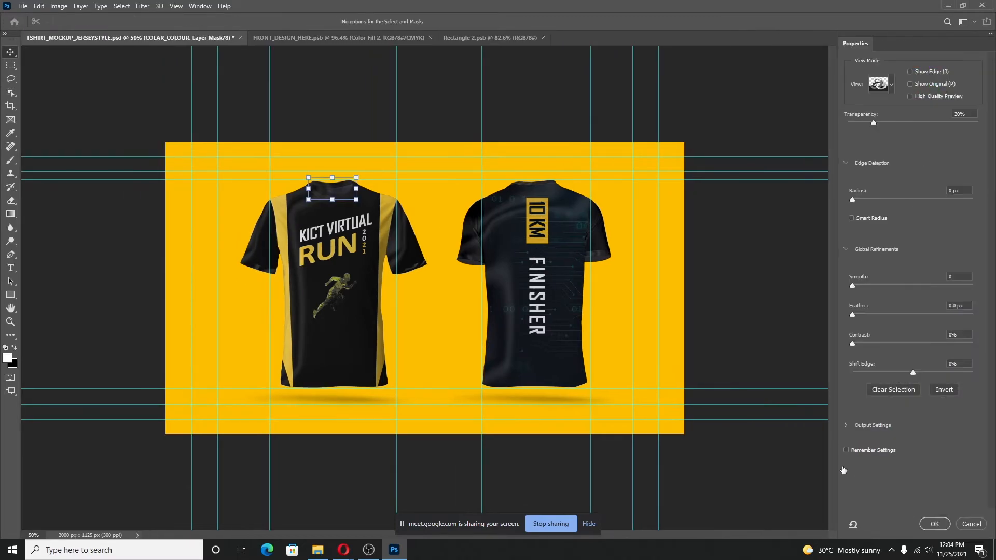
click(971, 524)
mouse_move(844, 59)
mouse_down()
mouse_move(885, 54)
mouse_move(823, 56)
mouse_up()
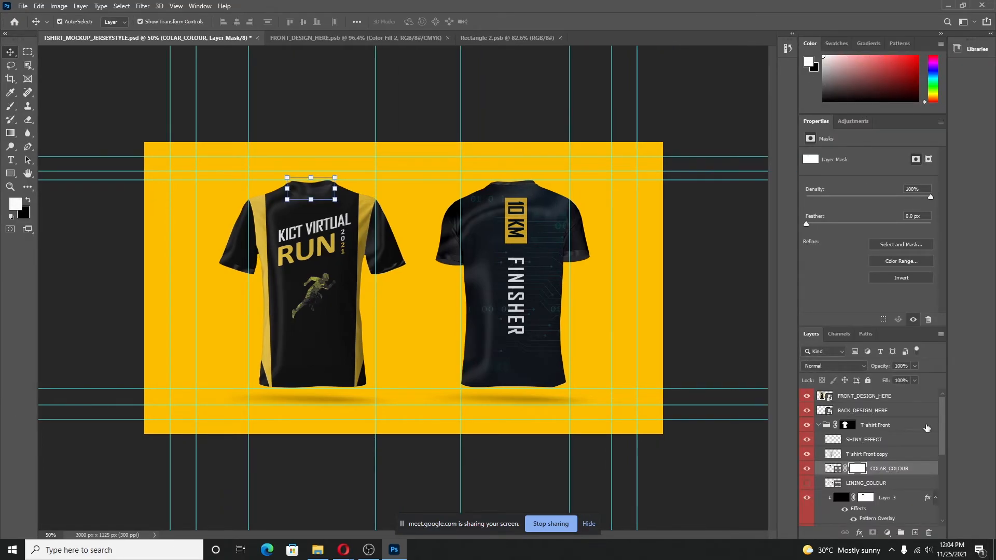
Step: Change the front T-shirt's COLAR_COLOUR fill to near-white
double_click(833, 469)
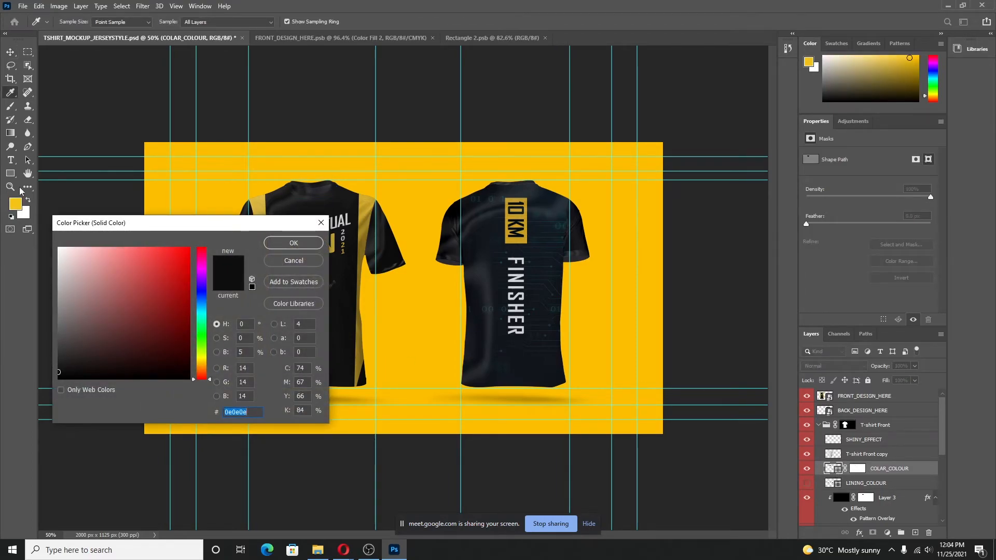
click(65, 252)
click(316, 242)
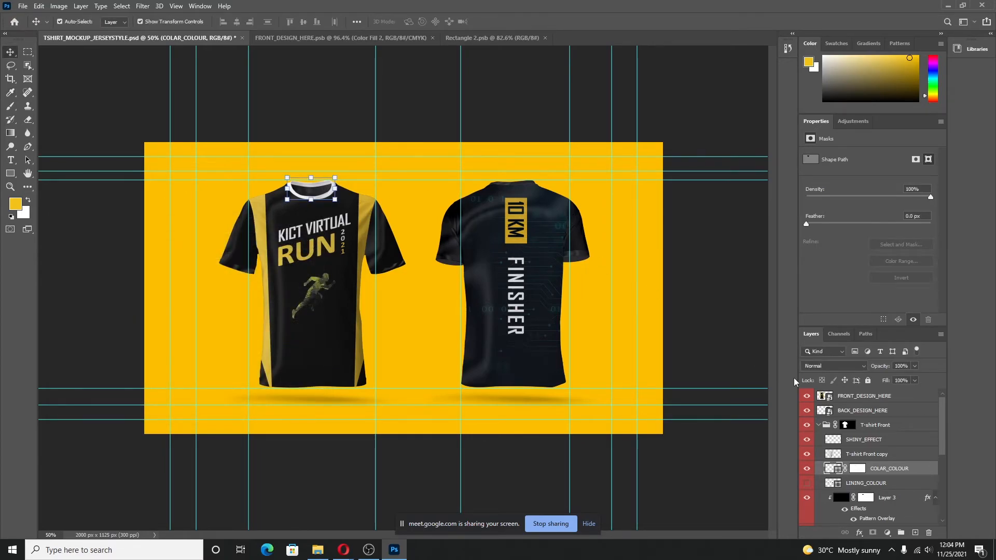
Step: Give the front sleeves' DESIG_LENGAN layer a muted red fill, leaving its colour settings open
scroll(912, 466, down, 3)
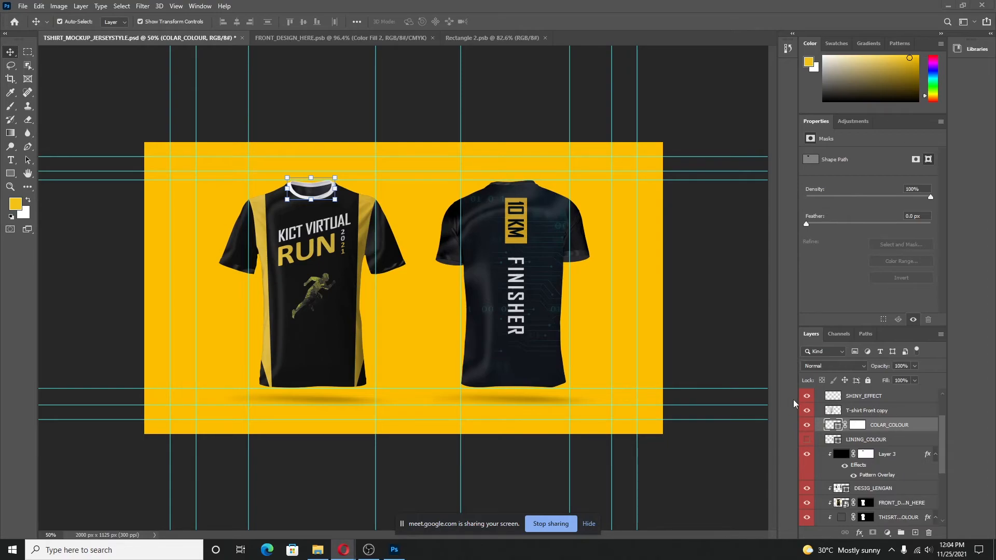
scroll(888, 502, down, 1)
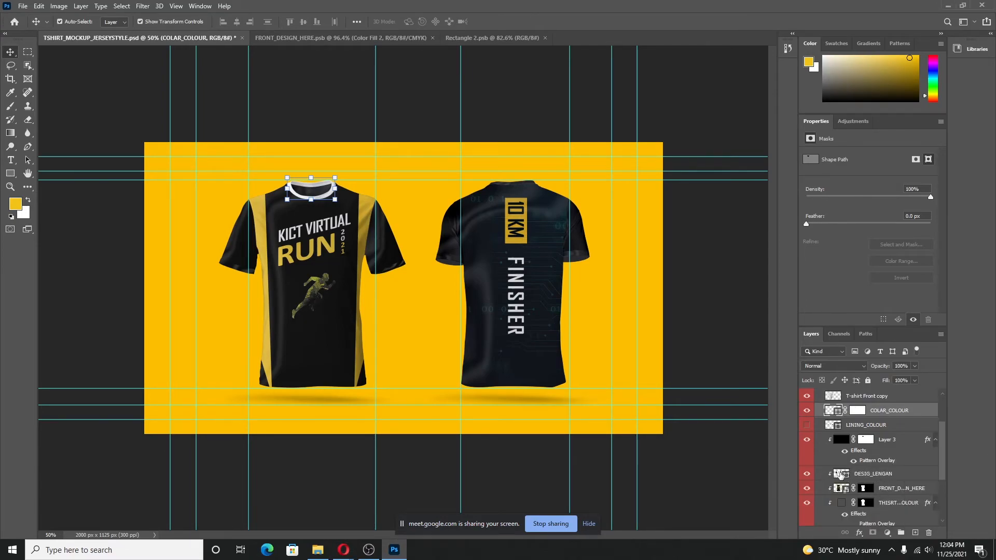
click(870, 479)
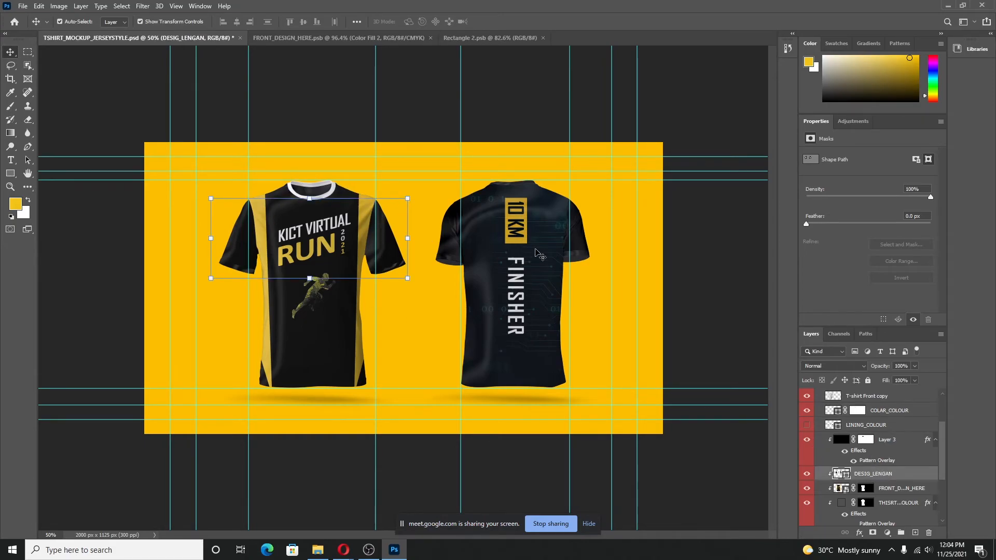
double_click(839, 474)
drag(226, 230, 783, 181)
mouse_move(642, 237)
mouse_down()
mouse_move(704, 213)
mouse_move(730, 217)
mouse_move(650, 220)
mouse_move(646, 204)
mouse_move(676, 205)
mouse_move(702, 229)
mouse_up()
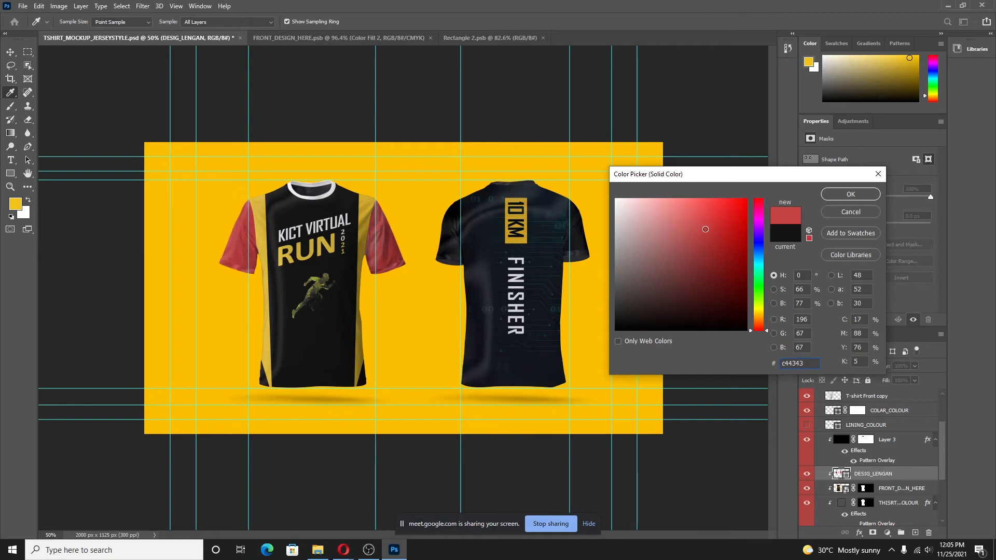
Step: Try several hues for the front sleeves, apply the yellow-green c4bf43 and copy its hex code
click(758, 312)
click(757, 302)
click(758, 312)
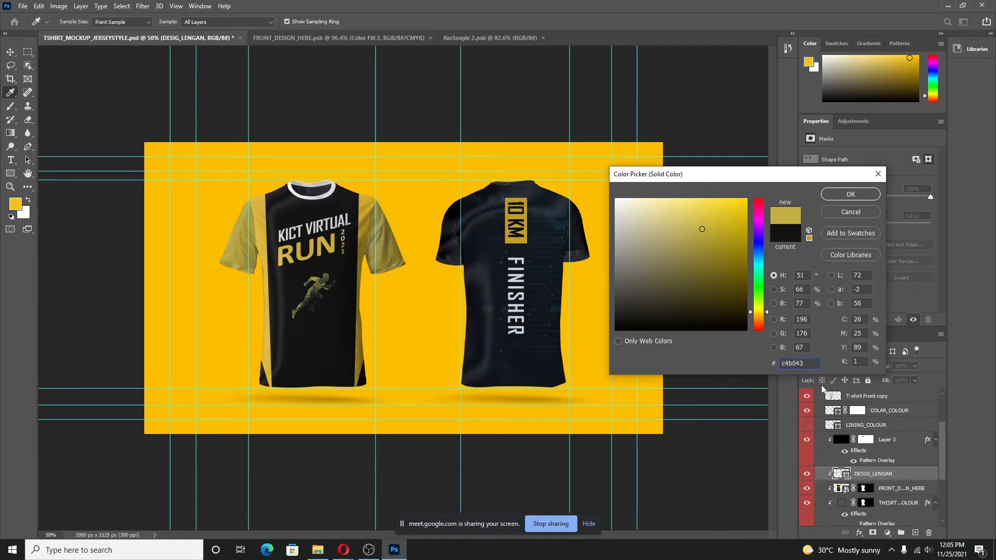
click(758, 300)
drag(759, 303, 762, 205)
mouse_move(758, 256)
mouse_down()
mouse_move(760, 328)
mouse_move(758, 309)
mouse_up()
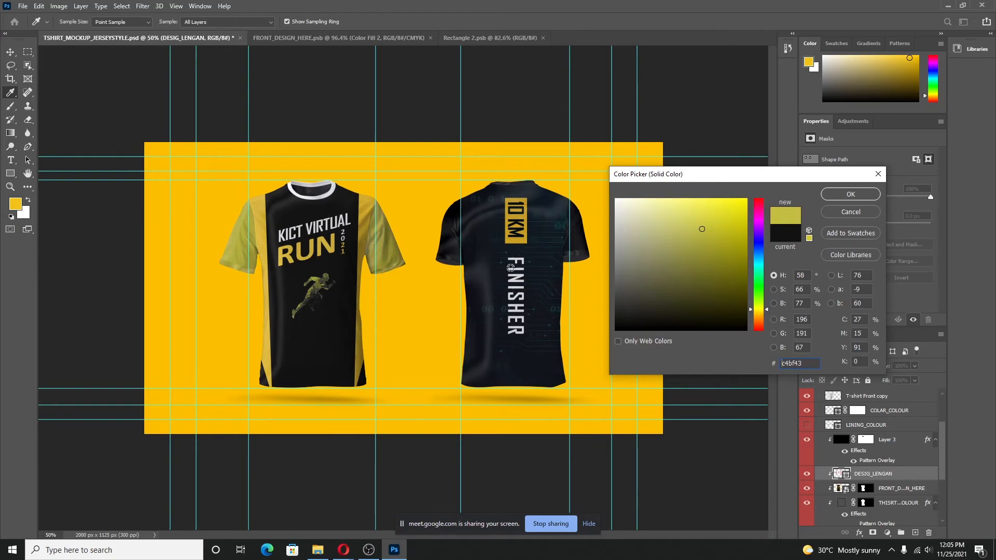
drag(802, 367, 779, 365)
click(849, 195)
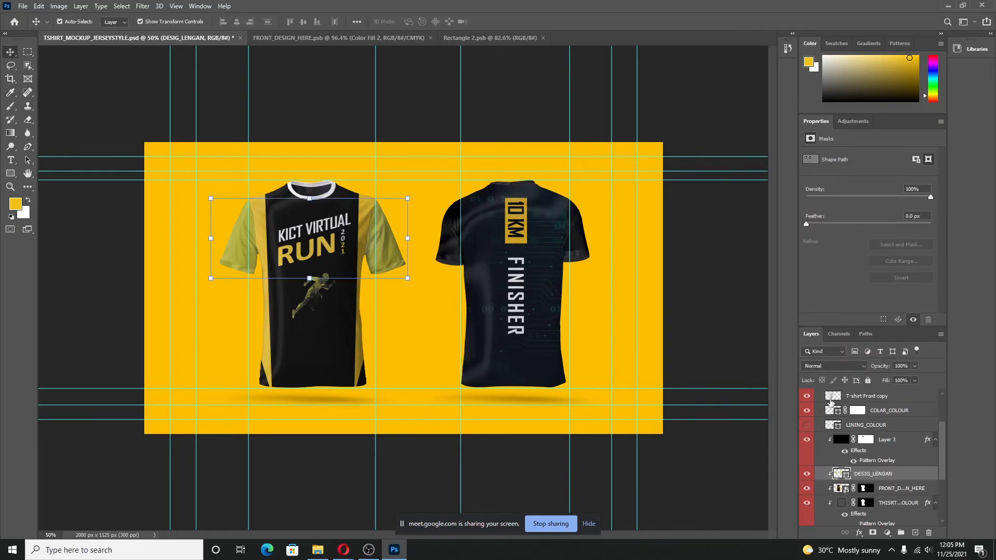
Step: Check the remaining layers of the T-shirt Front group and collapse the group
scroll(913, 443, up, 3)
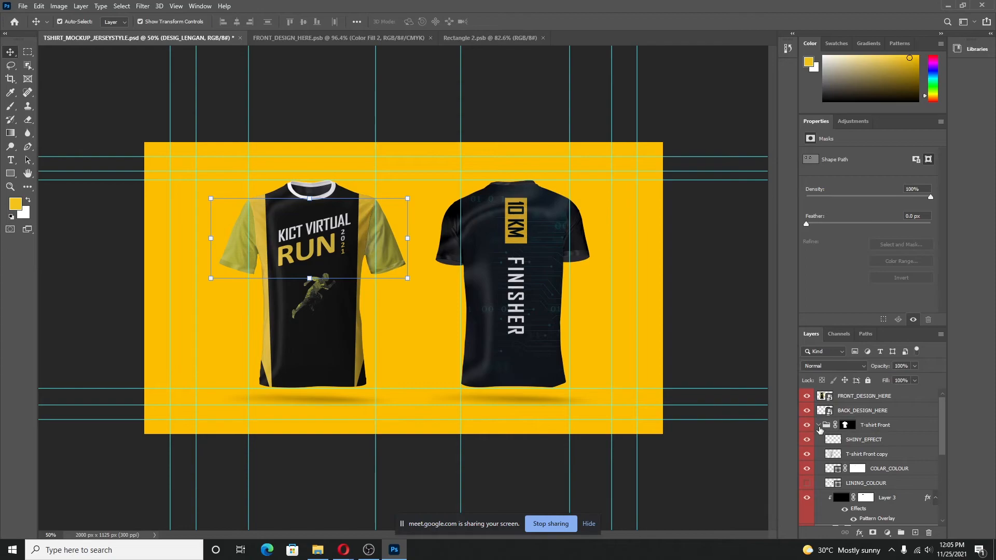
click(825, 425)
scroll(881, 473, down, 5)
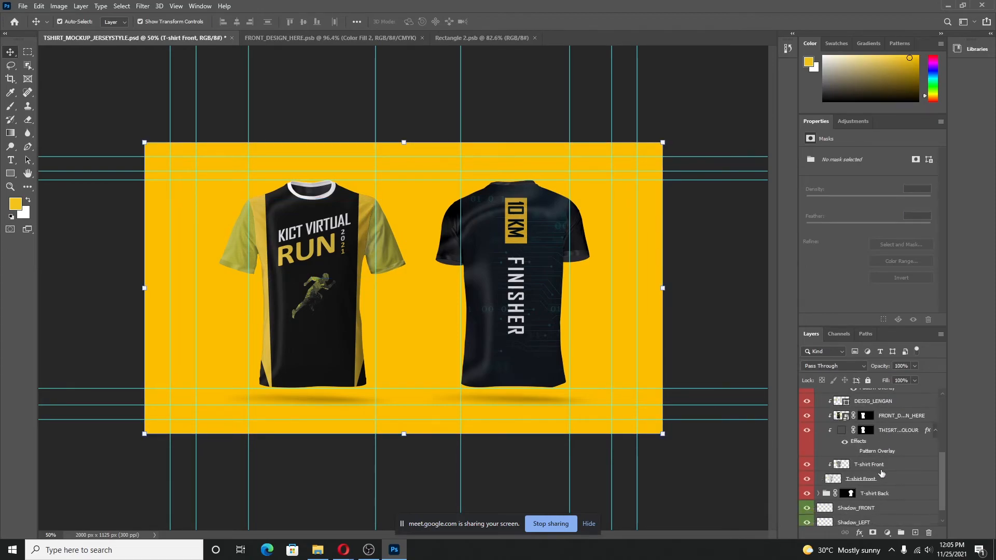
click(873, 465)
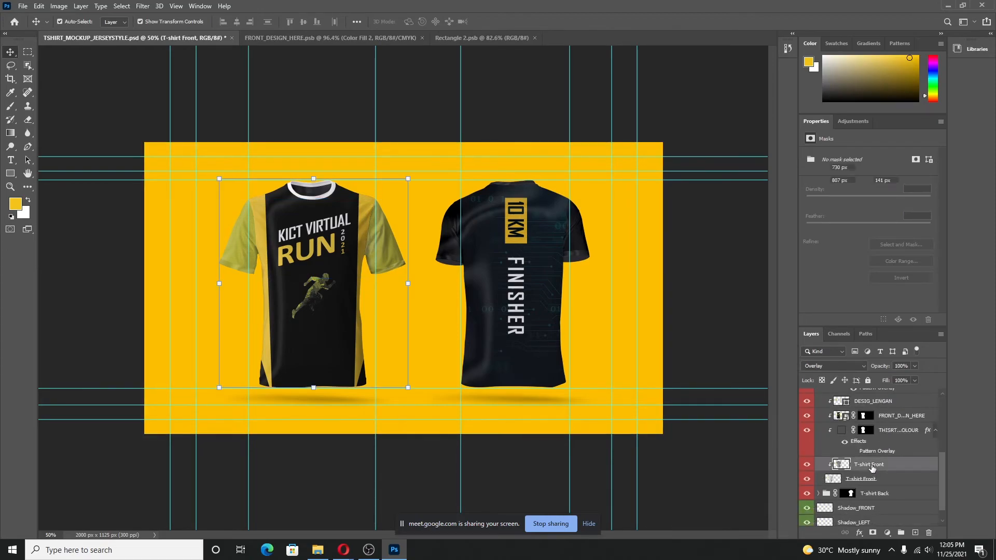
click(878, 495)
scroll(866, 485, up, 3)
scroll(867, 485, up, 3)
click(819, 425)
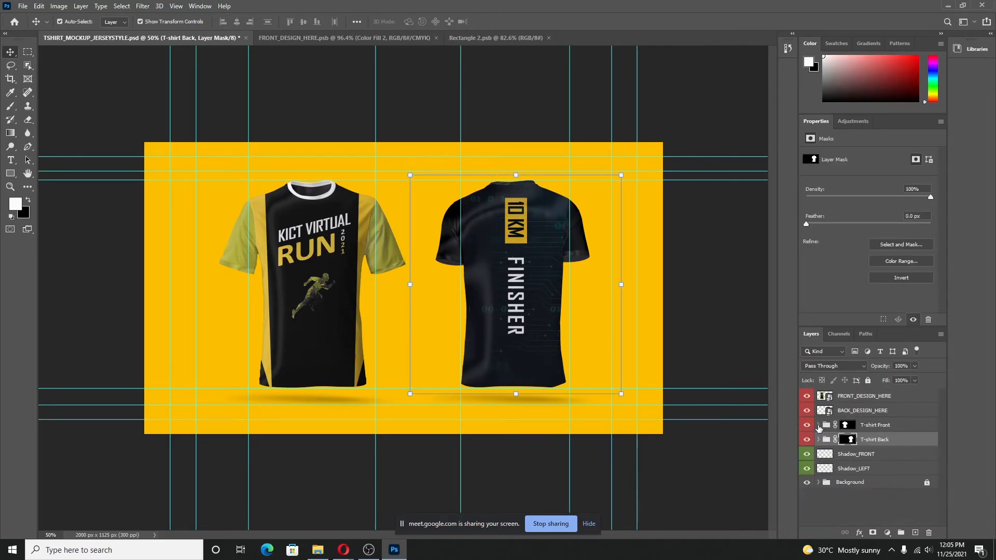
Step: Expand the T-shirt Back group and set the COLOUR_KOLAR_BAJU collar fill to white (ffffff)
click(818, 439)
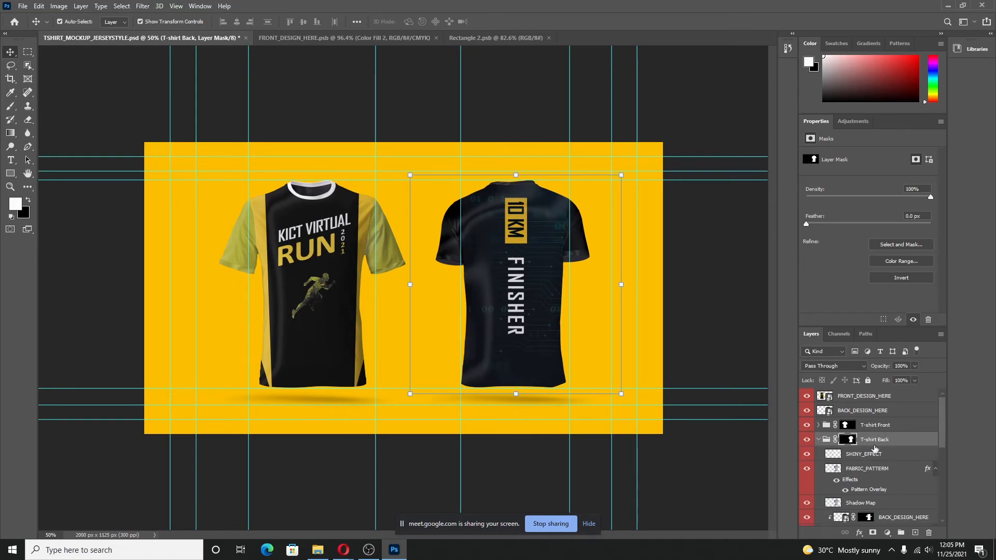
scroll(866, 461, down, 3)
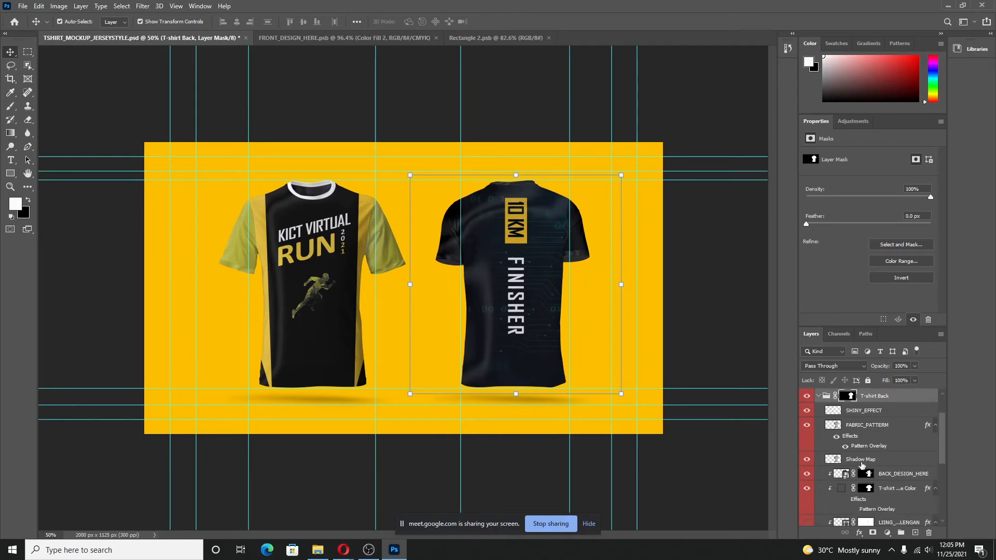
scroll(893, 470, down, 2)
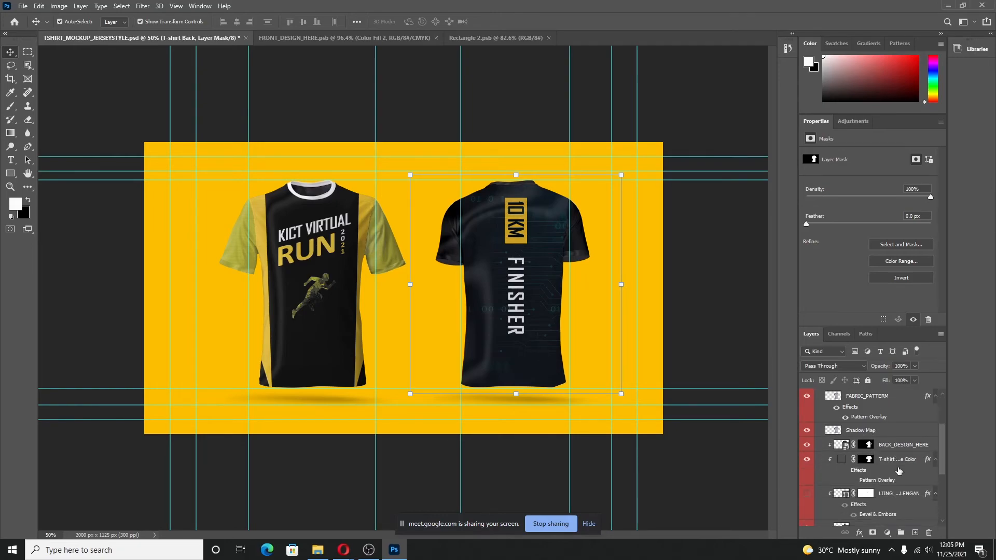
scroll(899, 470, down, 1)
click(905, 479)
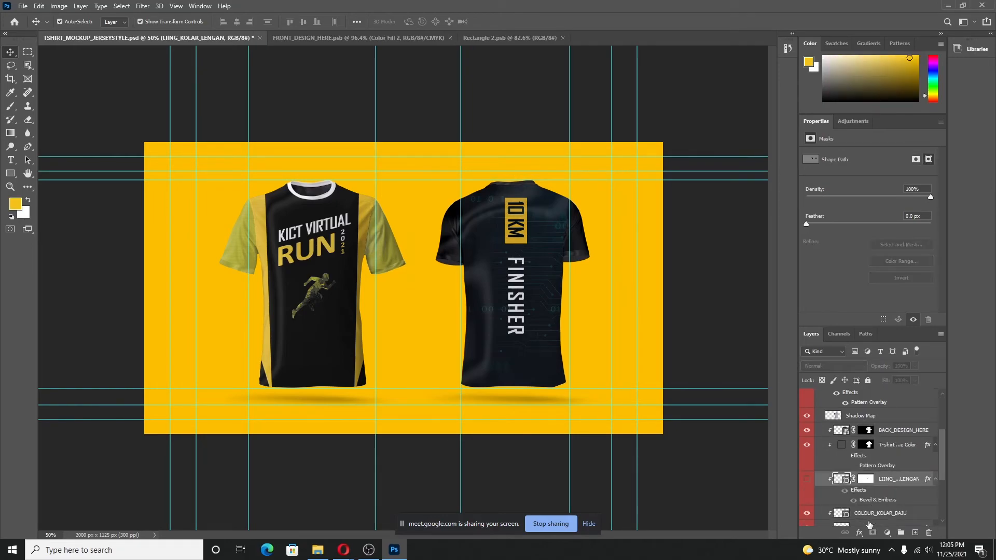
click(864, 516)
scroll(864, 511, down, 1)
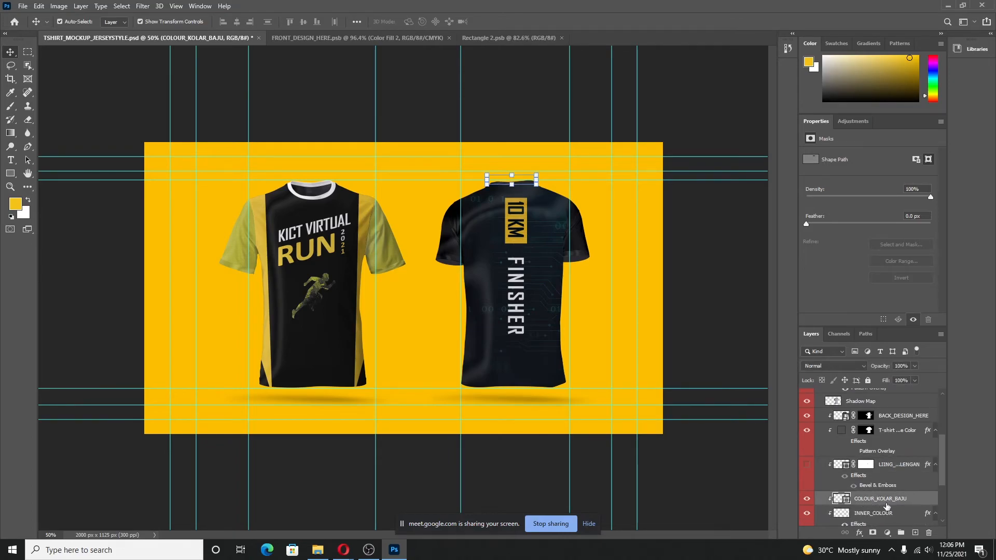
double_click(840, 499)
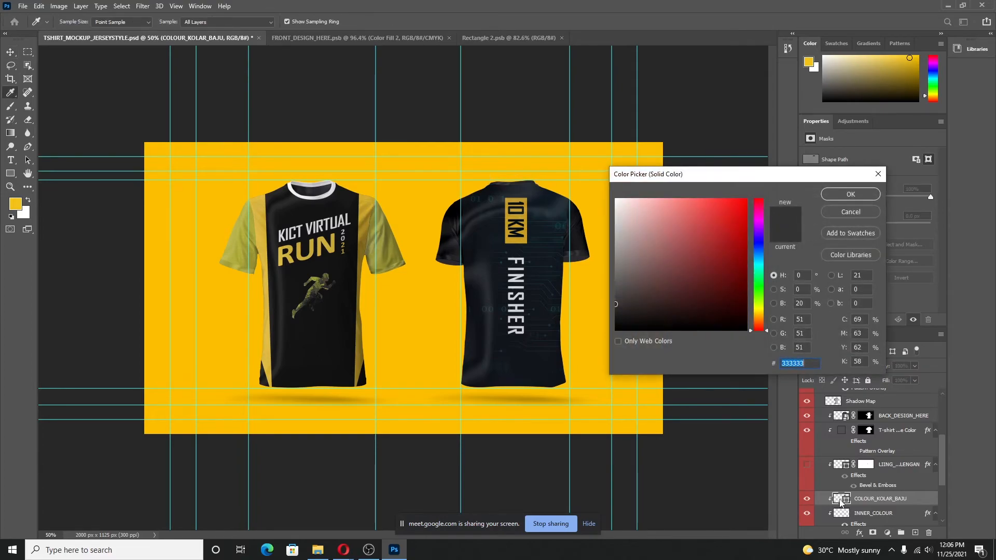
drag(614, 211, 604, 185)
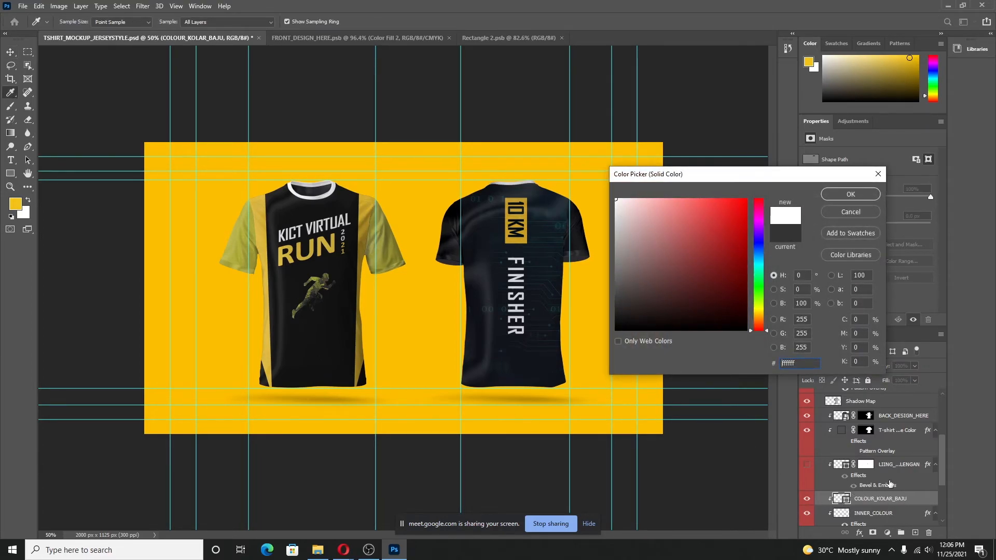
click(860, 195)
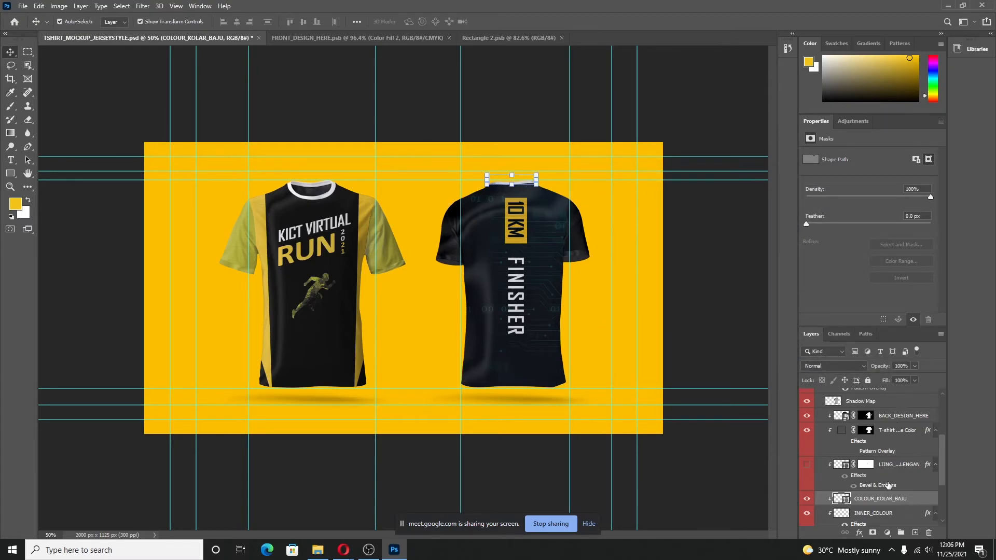
Step: Set the back sleeves' KOLAR_KIRI_KANAN fill to c4bf43 and deselect the layer
scroll(889, 486, down, 5)
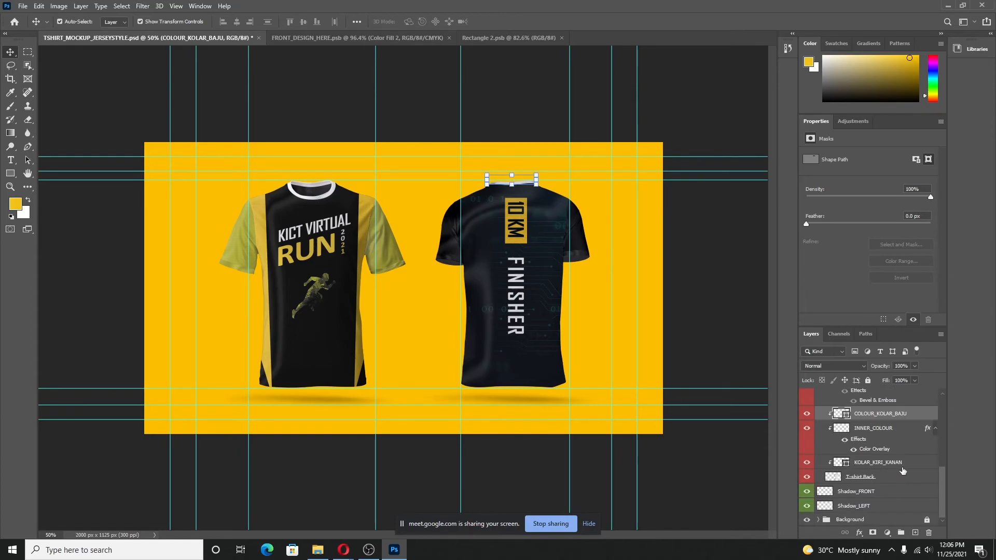
double_click(841, 462)
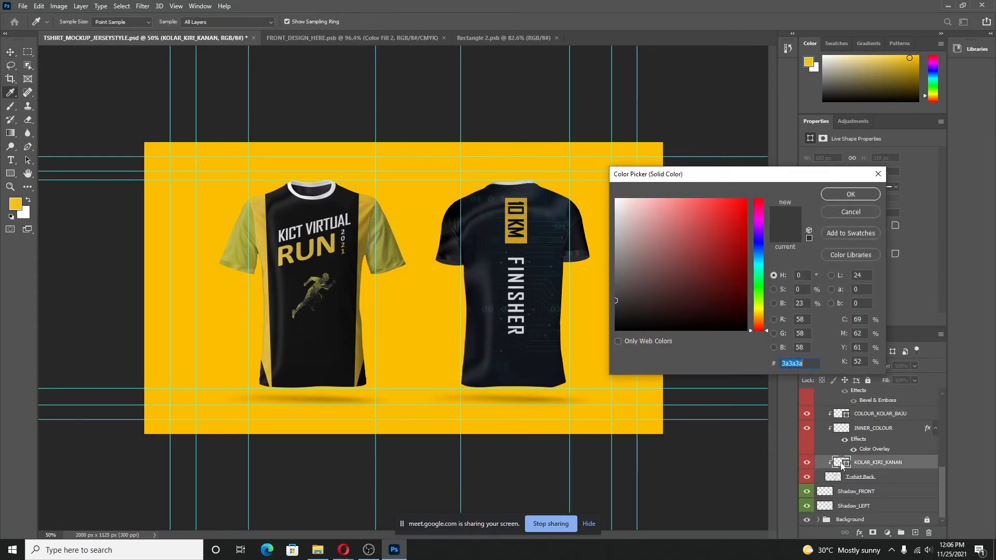
text(c4bf43)
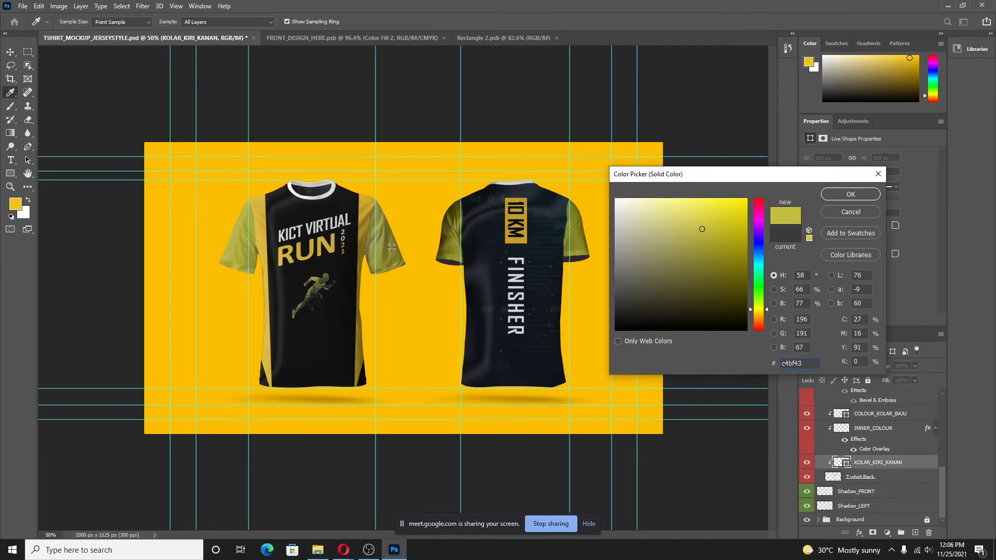
click(858, 193)
key(v)
click(723, 322)
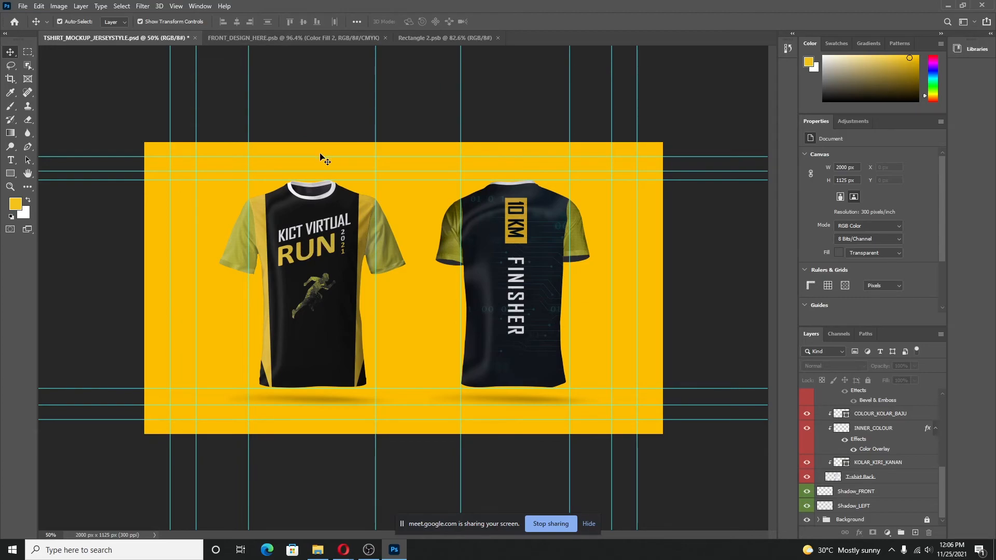
Step: Open the FRONT_DESIGN_HERE smart object to check the front design and close its document
scroll(862, 415, up, 10)
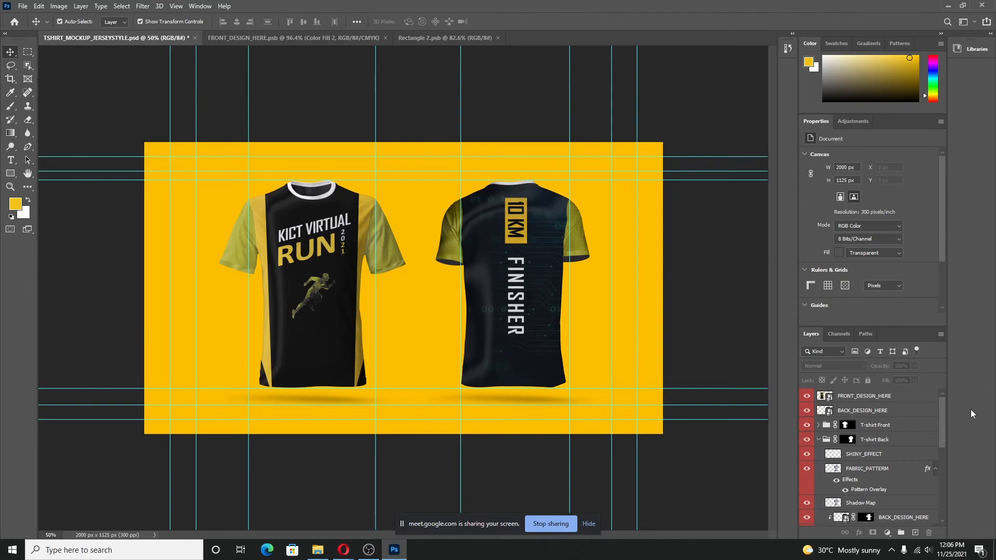
double_click(820, 397)
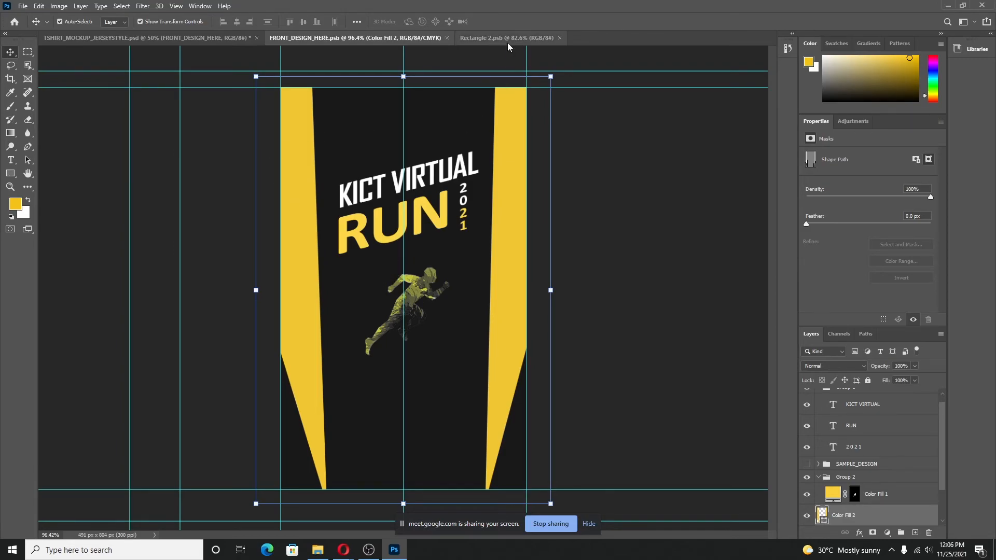
click(445, 37)
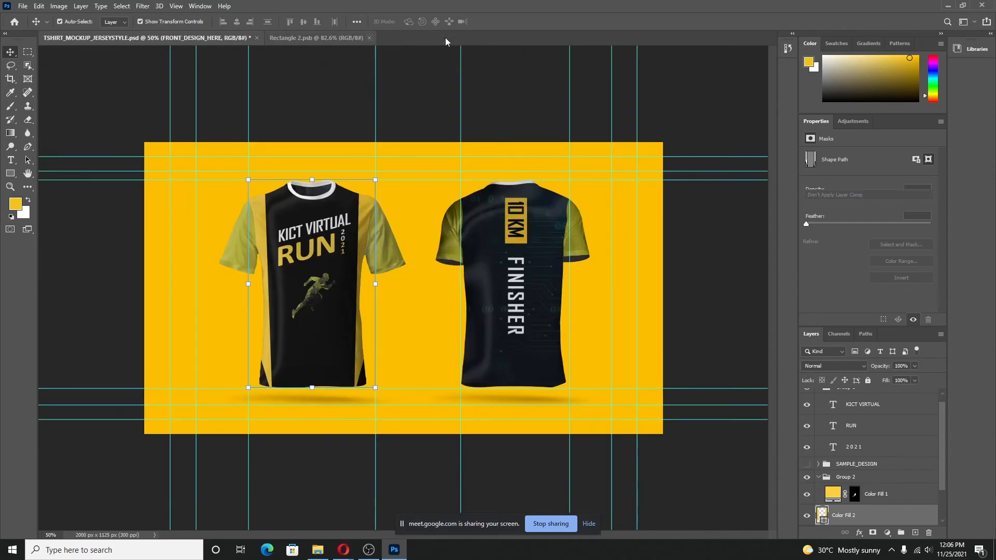
Step: Open the BACK_DESIGN_HERE smart object to check the back design, return to the mockup and collapse the T-shirt Back group
double_click(821, 413)
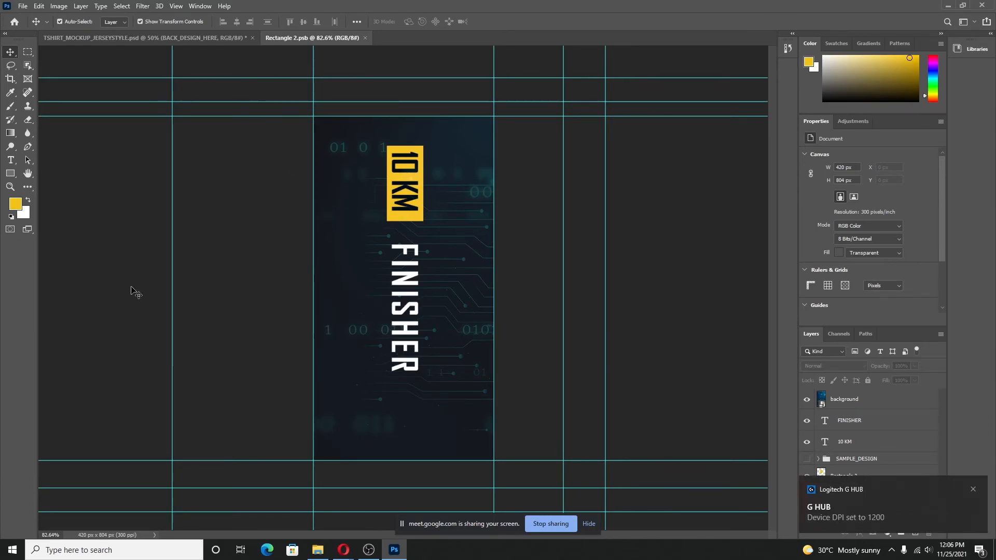
click(183, 39)
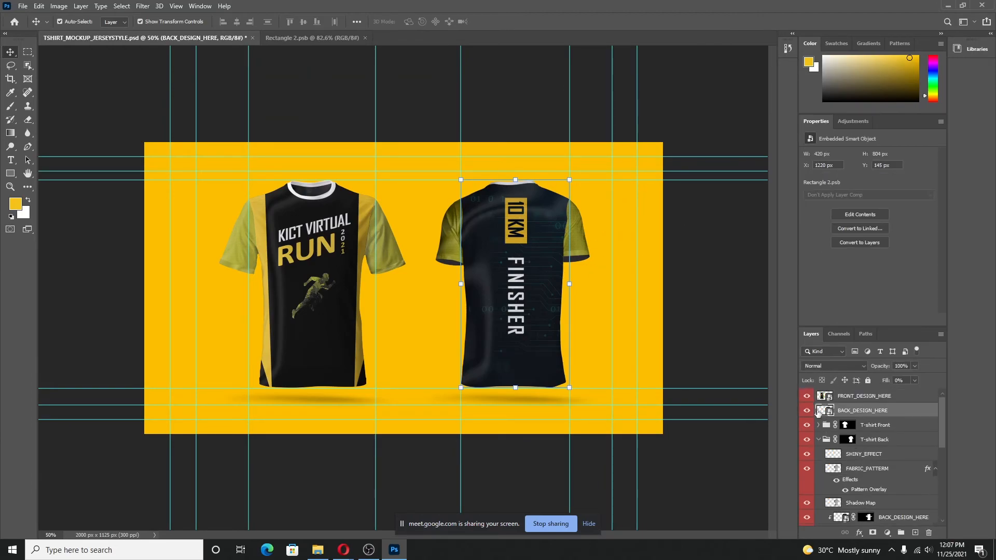
click(818, 440)
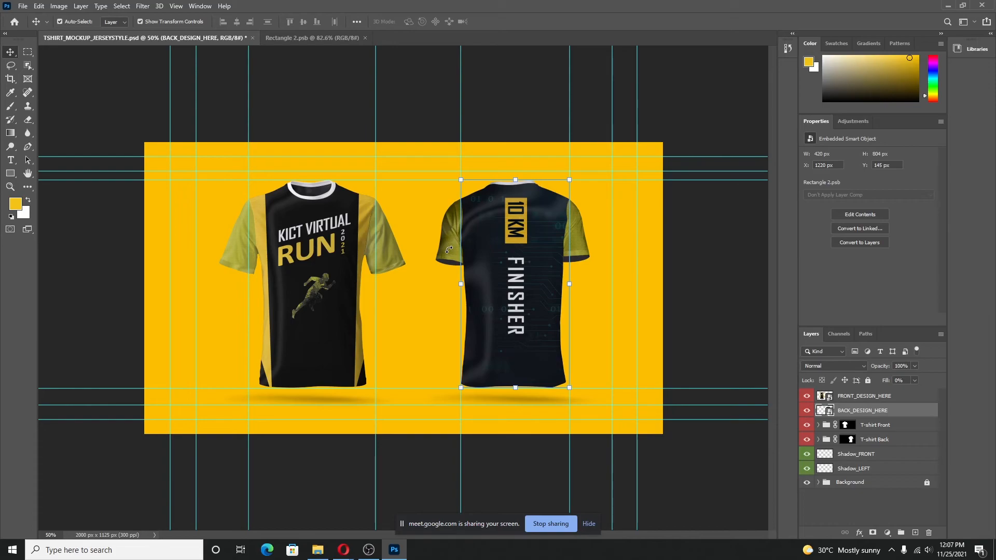
Step: Expand the Background group and look through its Blue, Green, Orange and BG_COLOUR fill layers
click(818, 482)
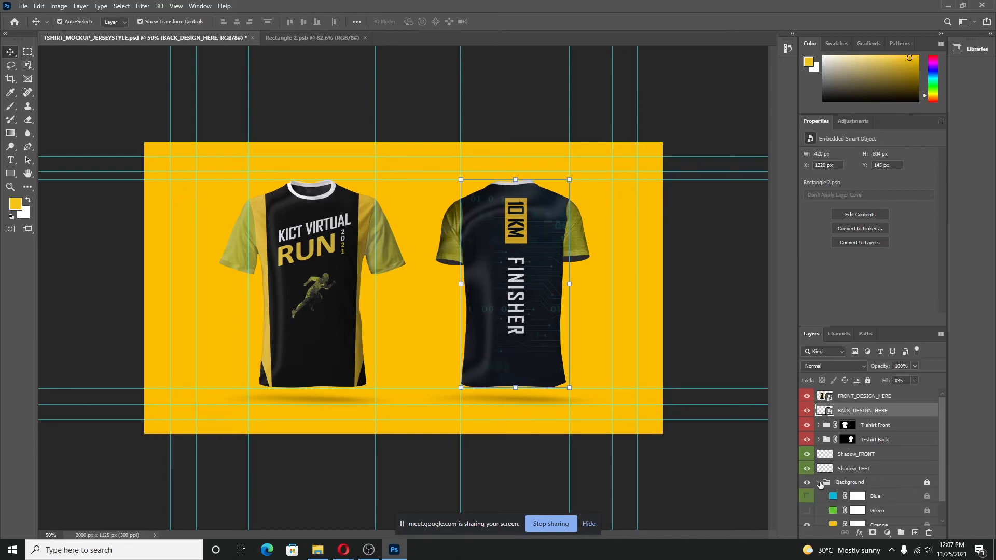
scroll(872, 477, down, 1)
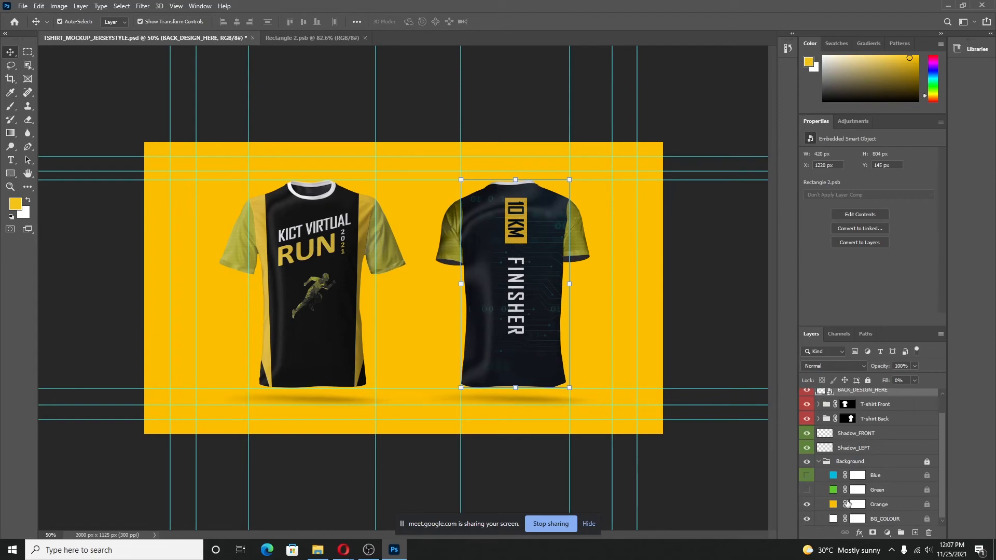
click(833, 476)
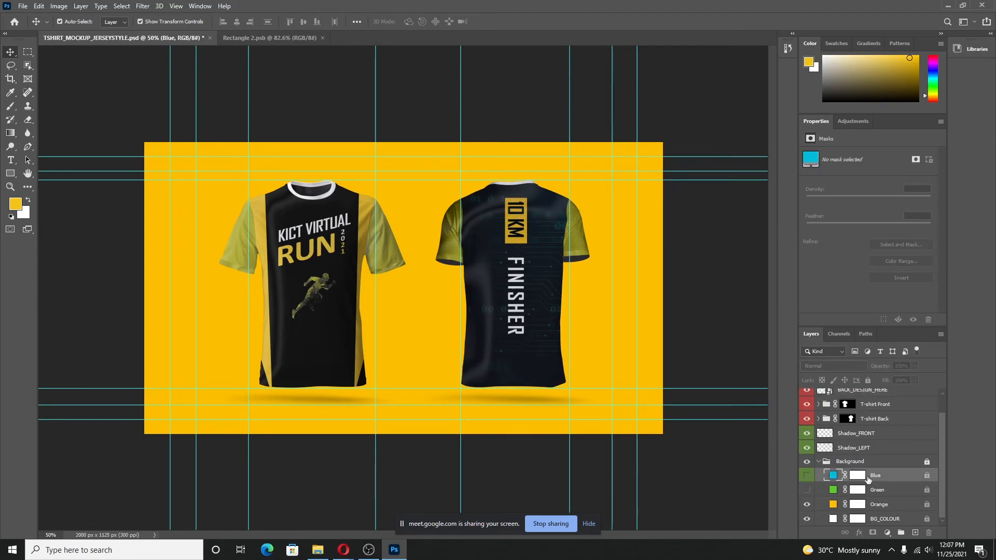
click(851, 491)
click(833, 504)
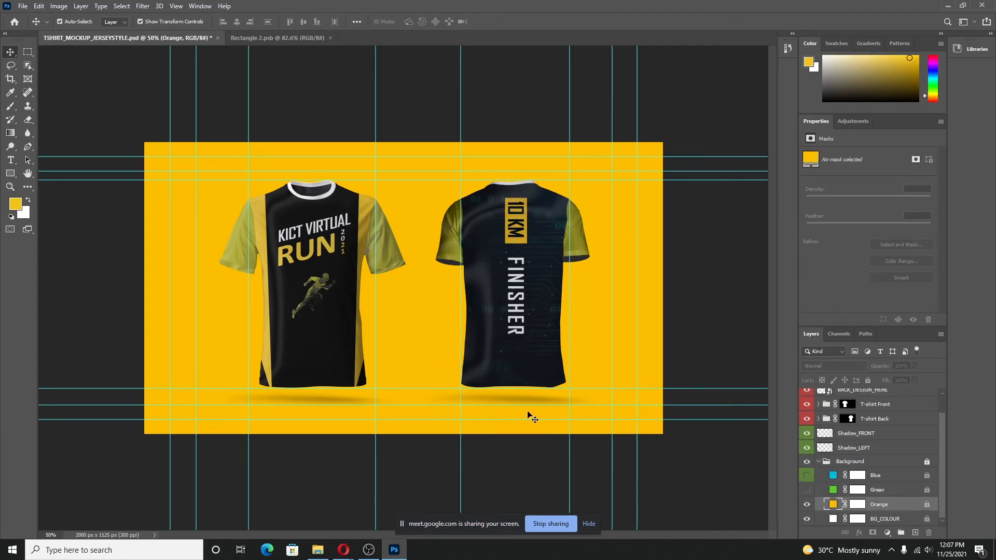
click(849, 517)
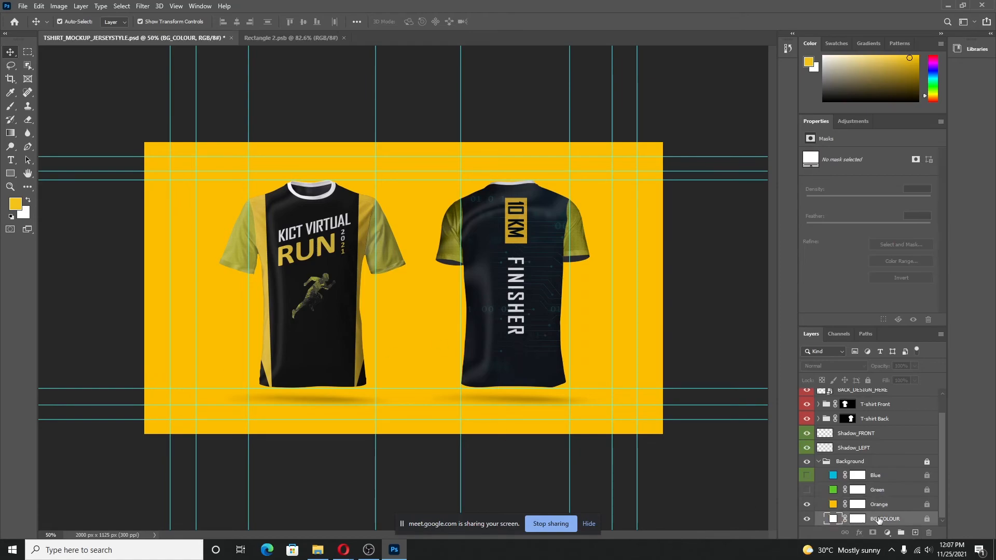
double_click(885, 518)
double_click(856, 519)
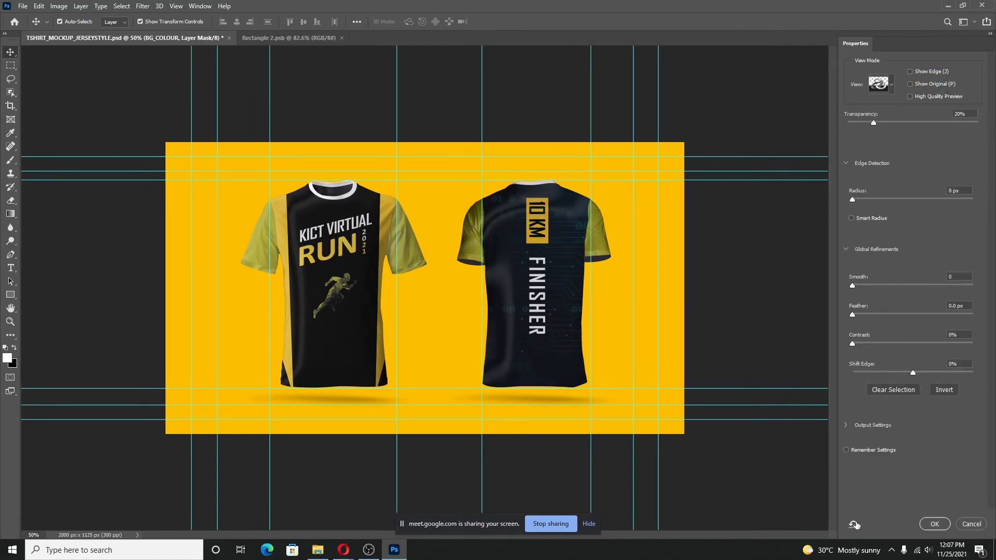
click(971, 524)
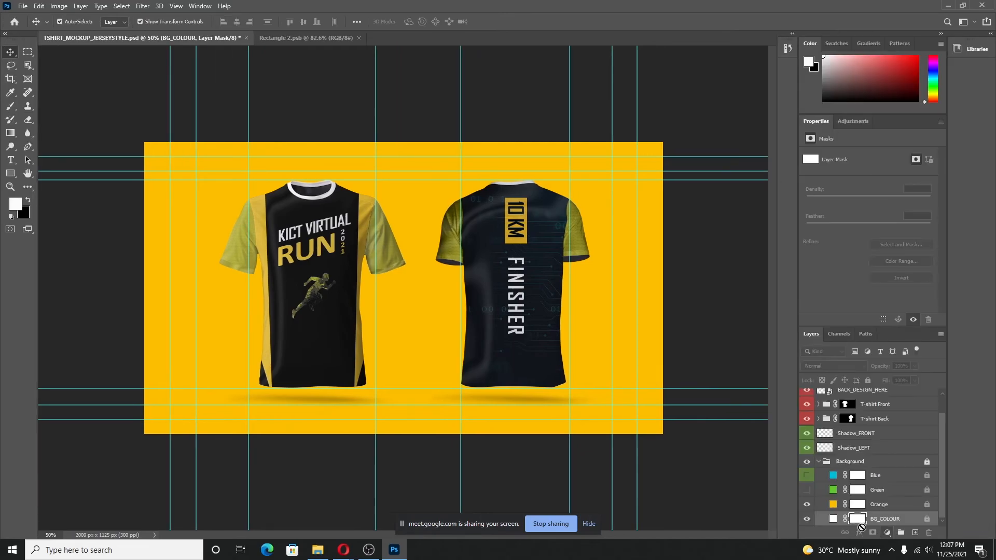
double_click(837, 519)
key(Return)
Step: Hide the Orange and BG_COLOUR layers in the Background group and select the Blue layer
click(832, 476)
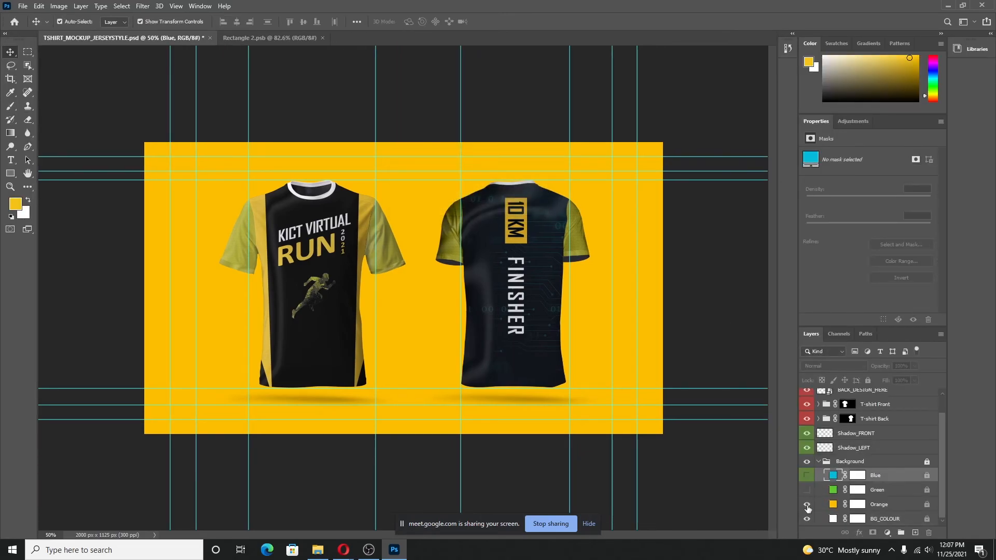
click(806, 505)
click(807, 505)
click(807, 504)
click(806, 519)
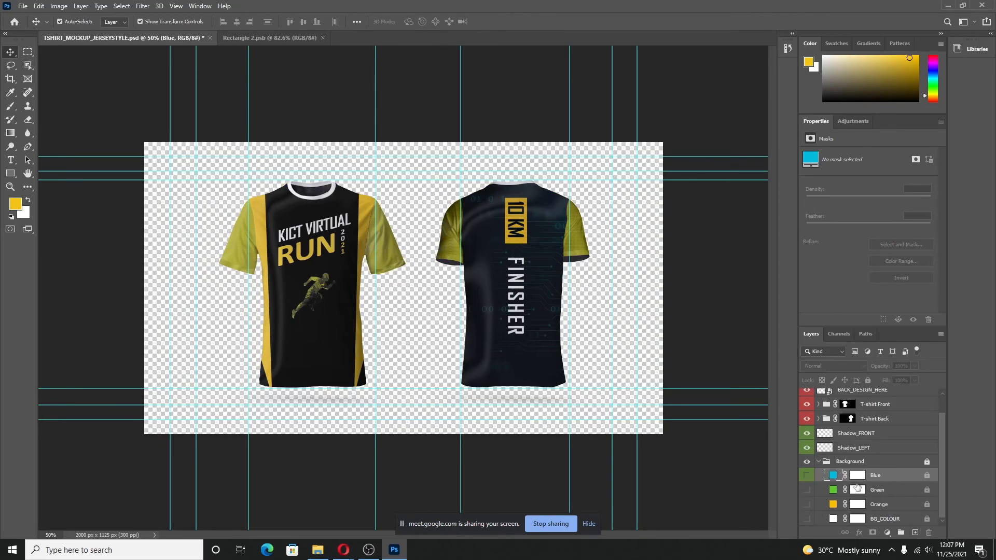
Step: Preview the mockup against the Blue, Orange and white BG_COLOUR backgrounds one at a time by toggling the layers' visibility
click(805, 477)
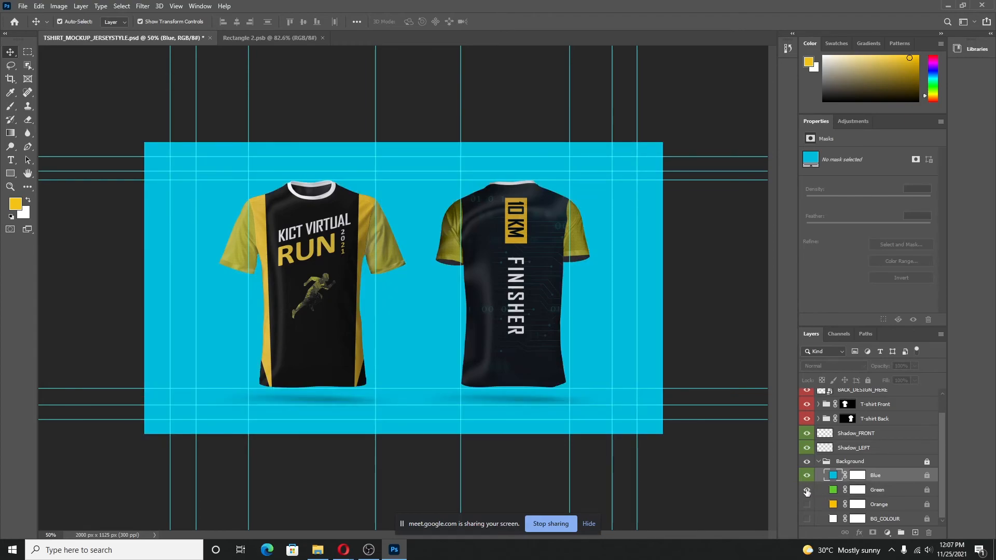
click(806, 476)
click(807, 490)
click(807, 504)
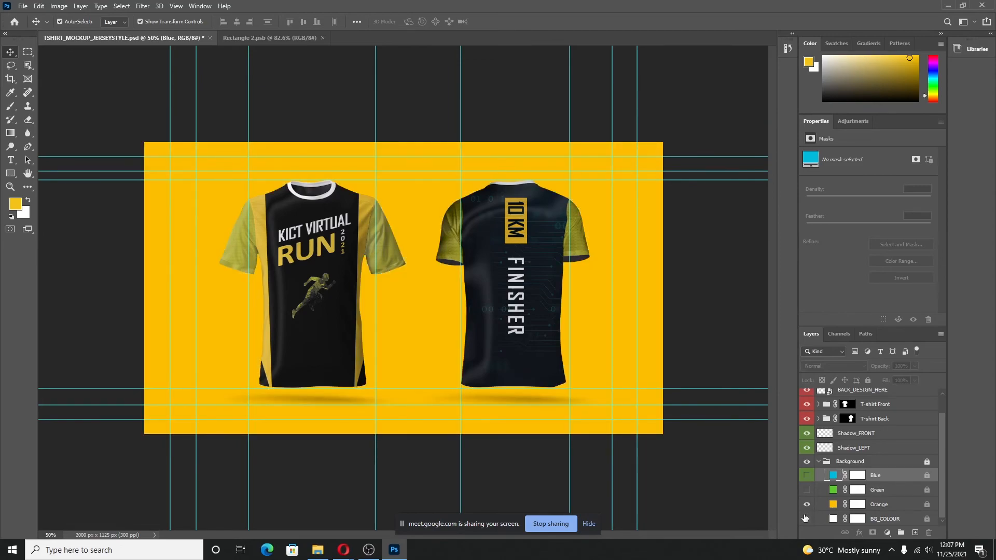
click(806, 504)
click(807, 518)
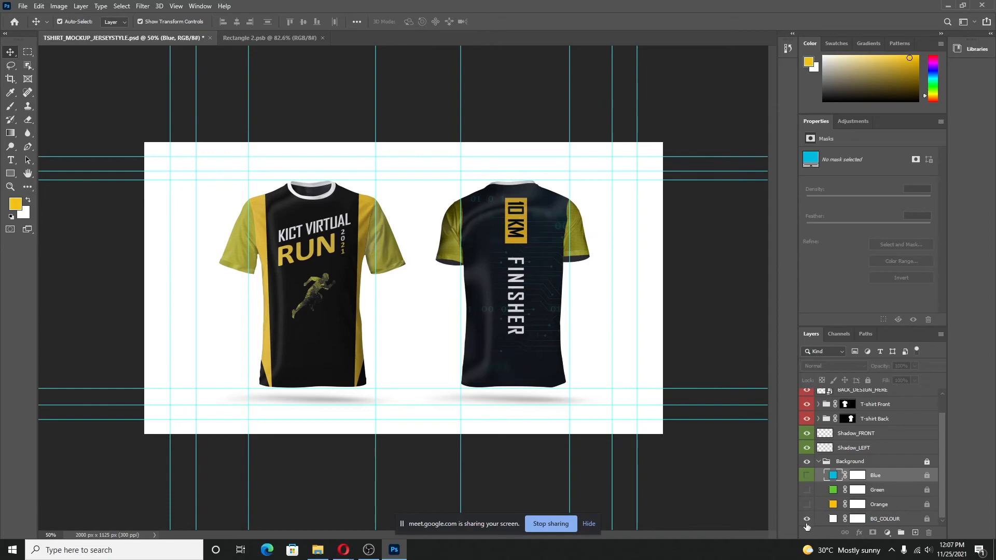
click(807, 519)
Step: Compare the Blue and Green backgrounds and leave only the Blue layer visible behind the shirts
click(807, 476)
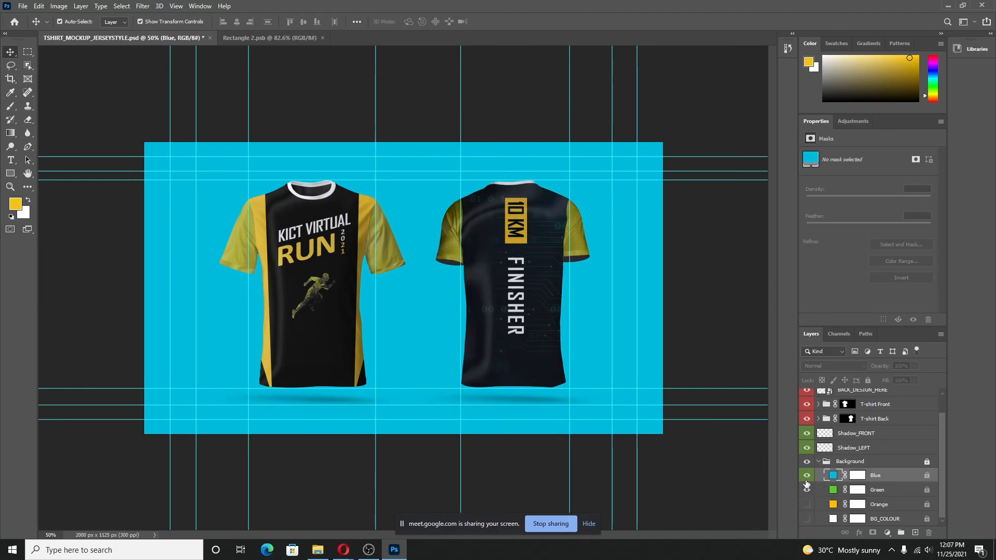
click(807, 476)
click(807, 490)
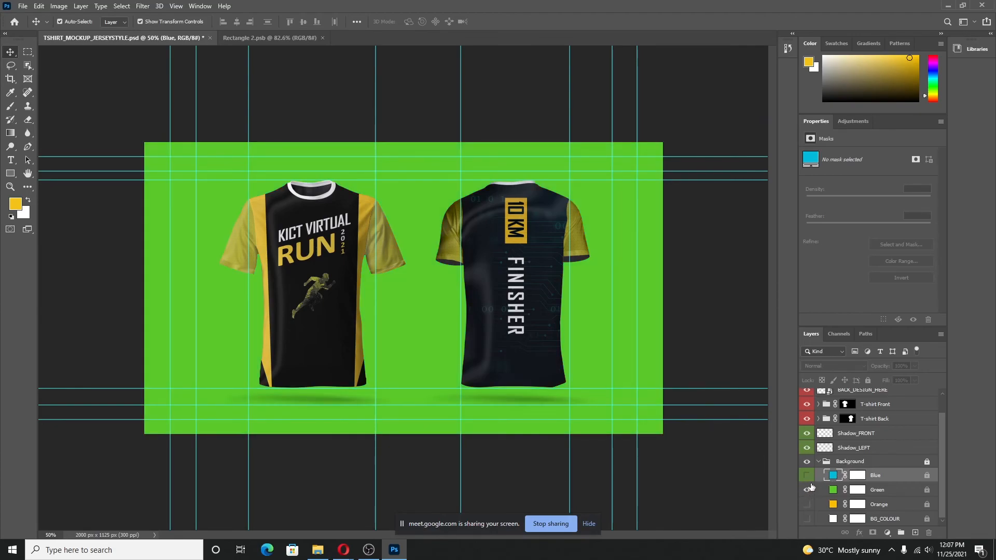
click(807, 490)
click(805, 476)
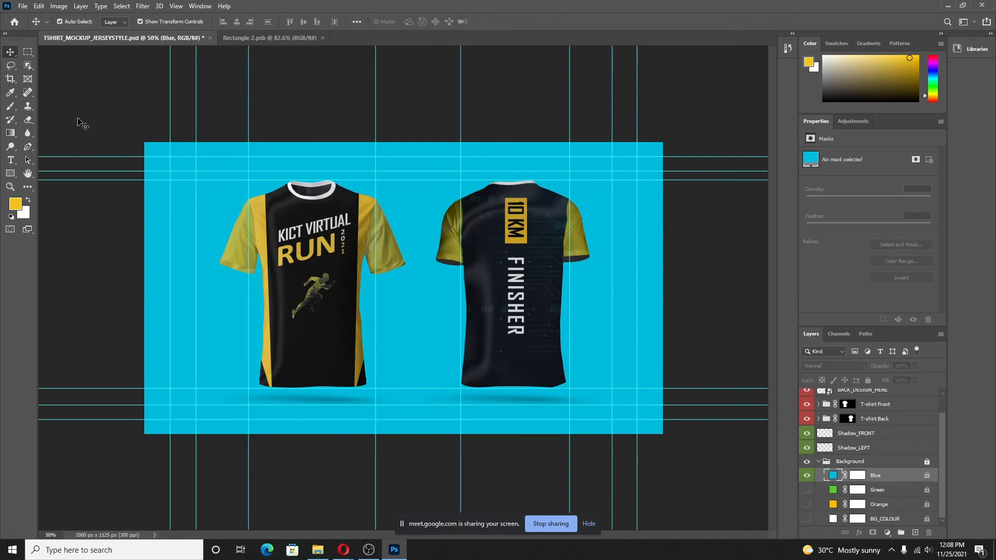
Step: Export the mockup as a JPG at 100% quality, named TSHIRT_MOCKUP_JERSEYSTYLE, into the mock folder
click(23, 6)
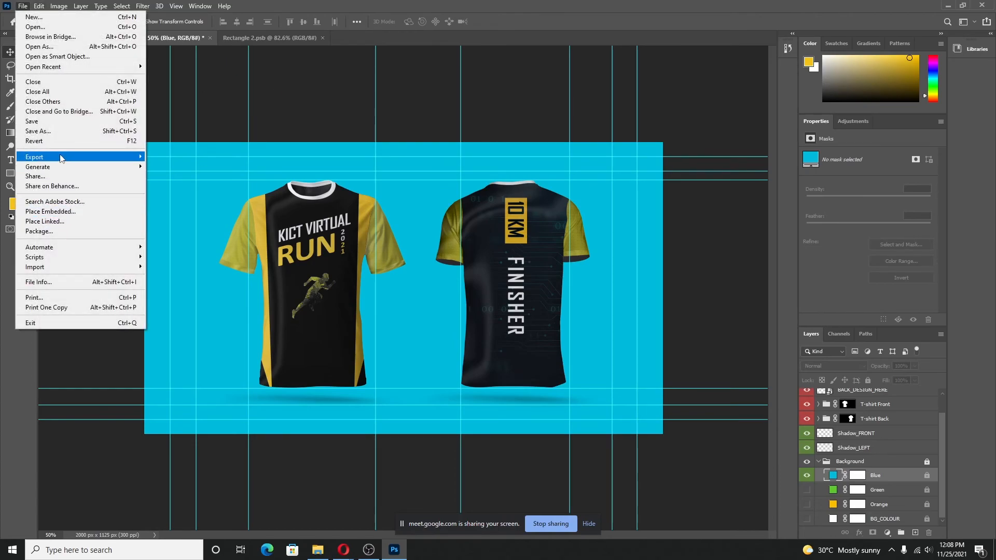
mouse_move(61, 158)
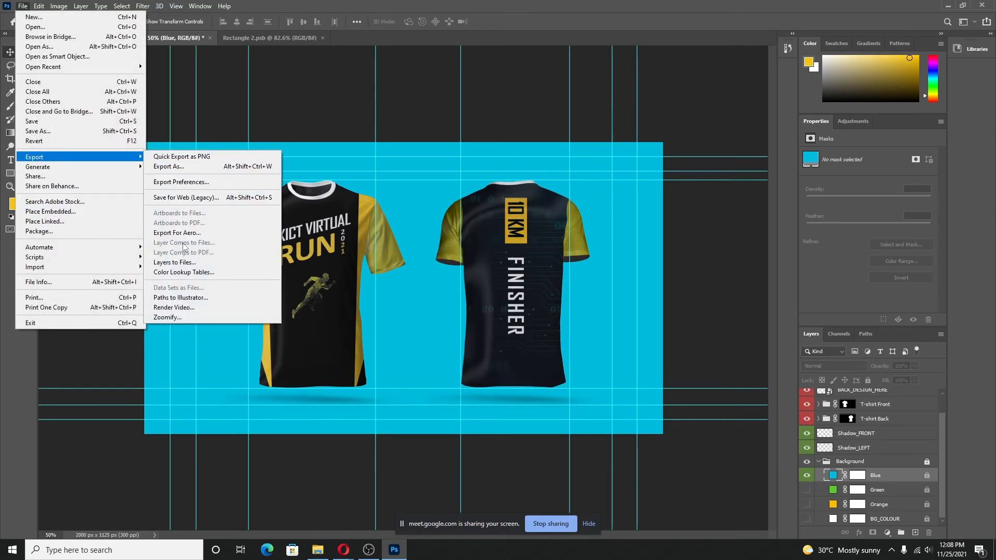
click(208, 167)
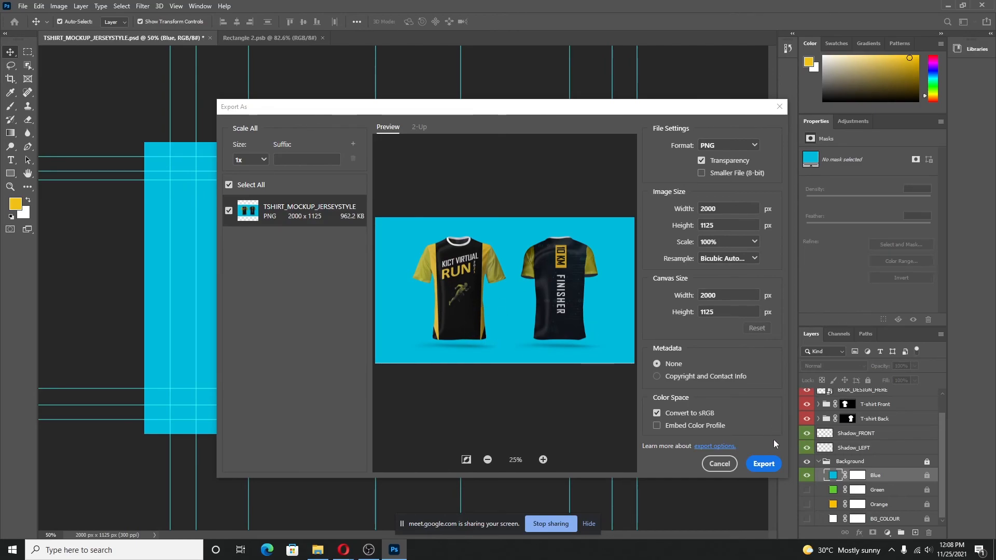
click(755, 145)
click(755, 144)
click(755, 145)
click(716, 170)
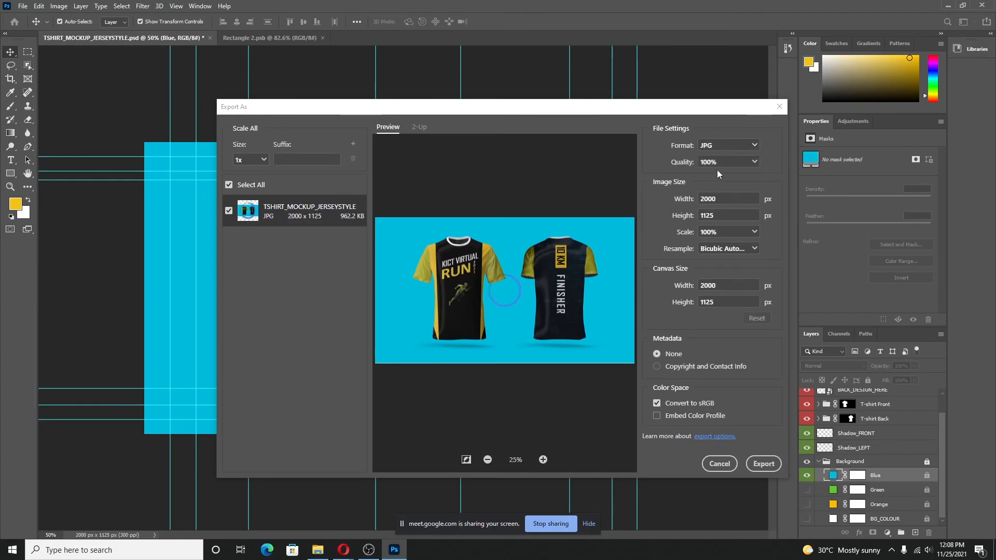
click(764, 470)
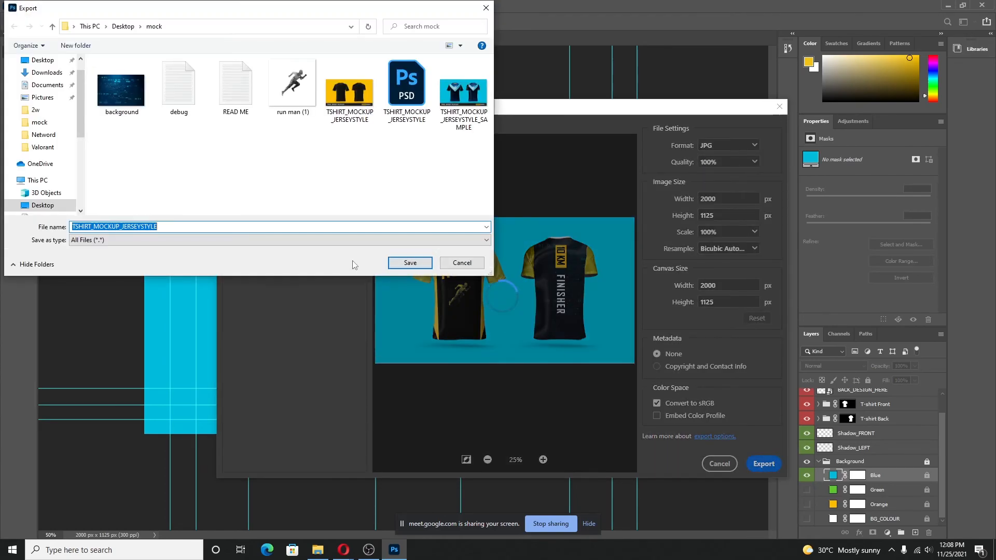
click(410, 263)
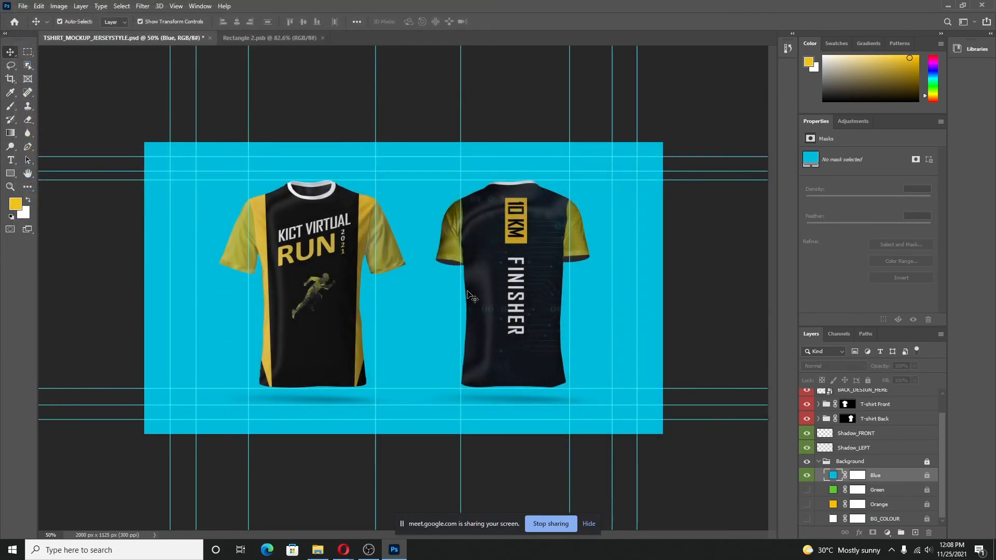
Step: Open the exported TSHIRT_MOCKUP_JERSEYSTYLE image from the mock folder, inspect both shirts up close, and close the image and folder windows
click(317, 550)
double_click(880, 246)
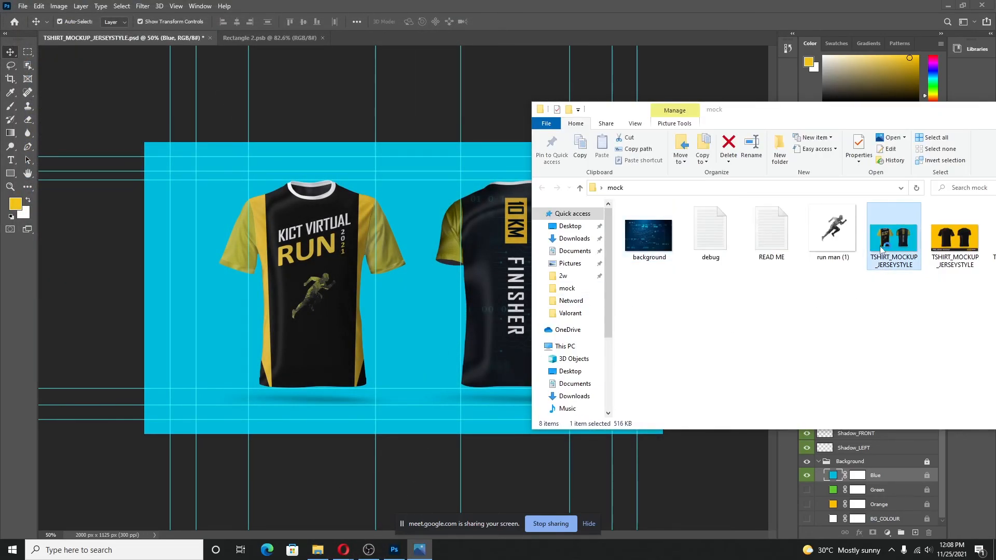
scroll(560, 311, up, 3)
scroll(561, 311, down, 3)
scroll(561, 311, up, 3)
scroll(562, 311, down, 3)
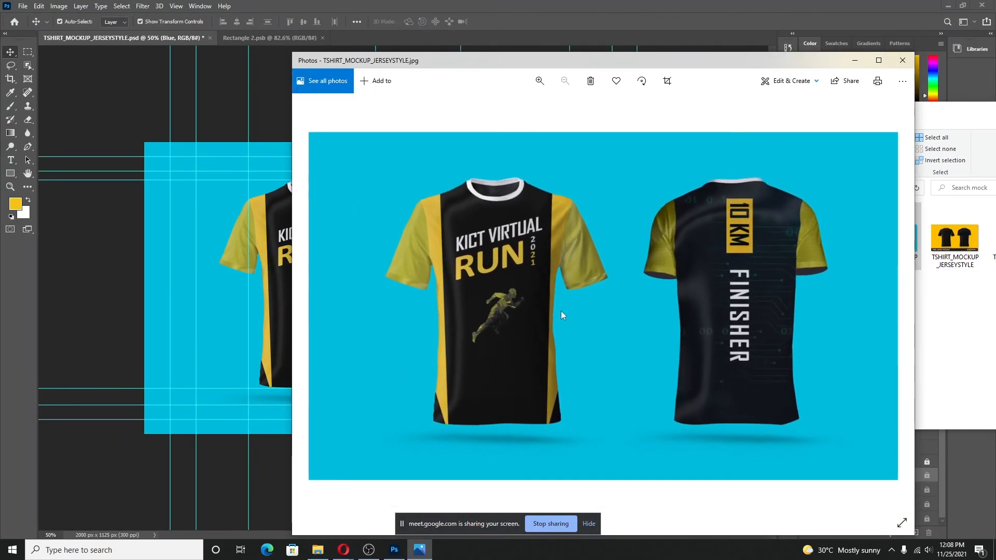
scroll(561, 311, up, 1)
scroll(561, 310, up, 1)
scroll(561, 311, down, 2)
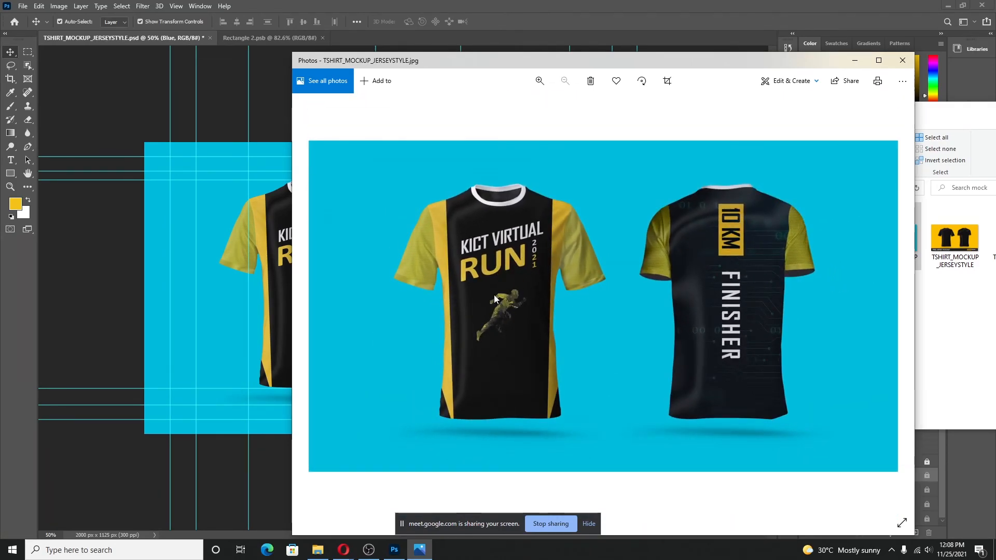
click(909, 64)
drag(723, 102, 387, 98)
click(768, 98)
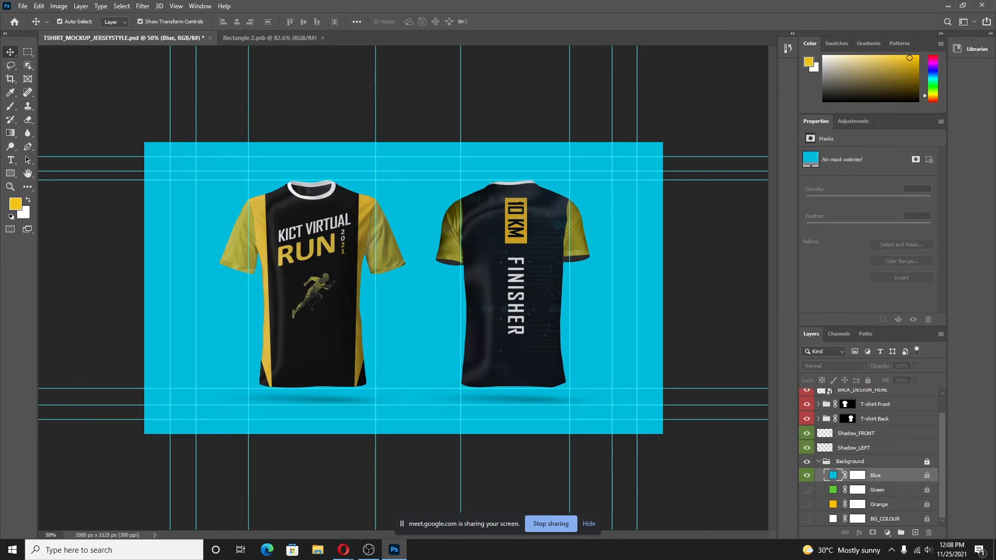
key(alt+Tab)
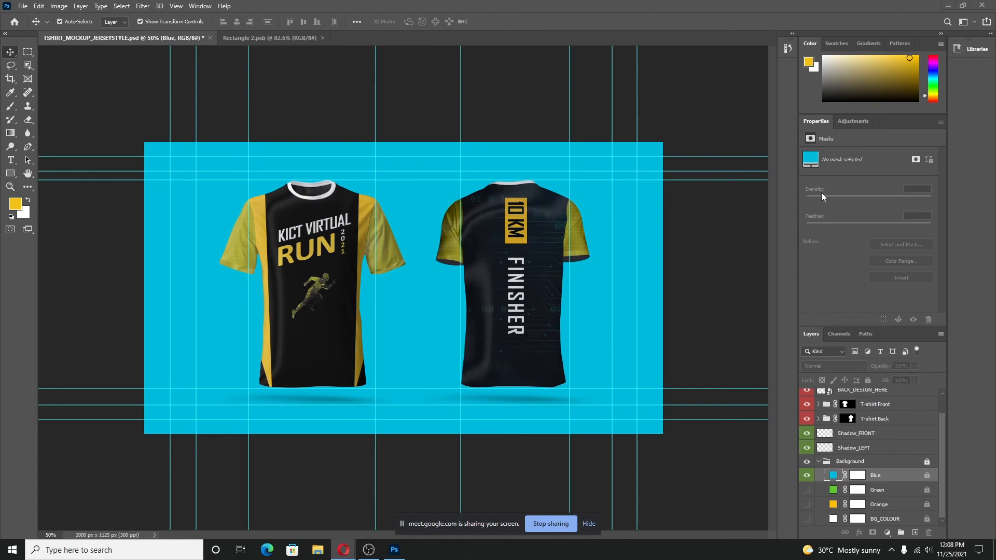
click(948, 5)
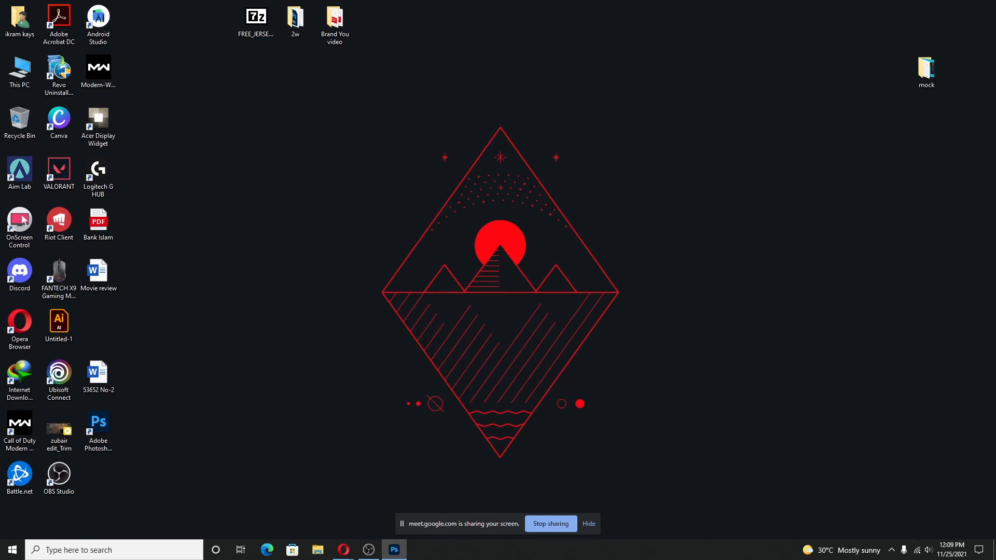
click(394, 549)
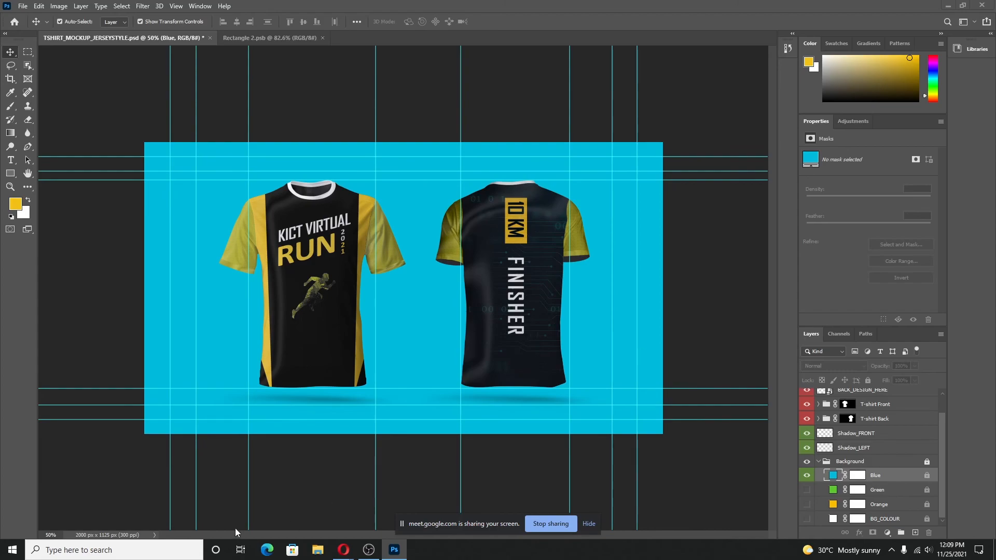
click(369, 551)
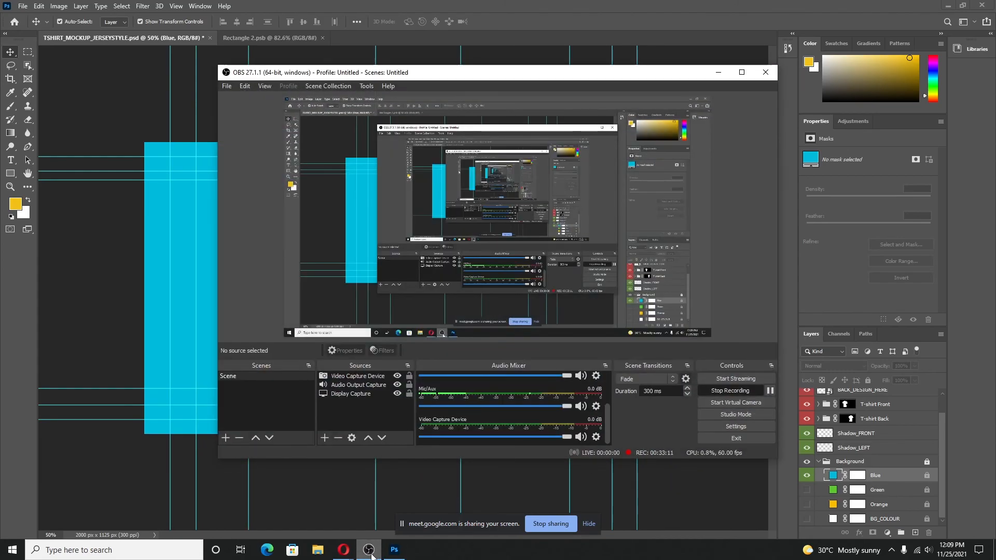
click(369, 551)
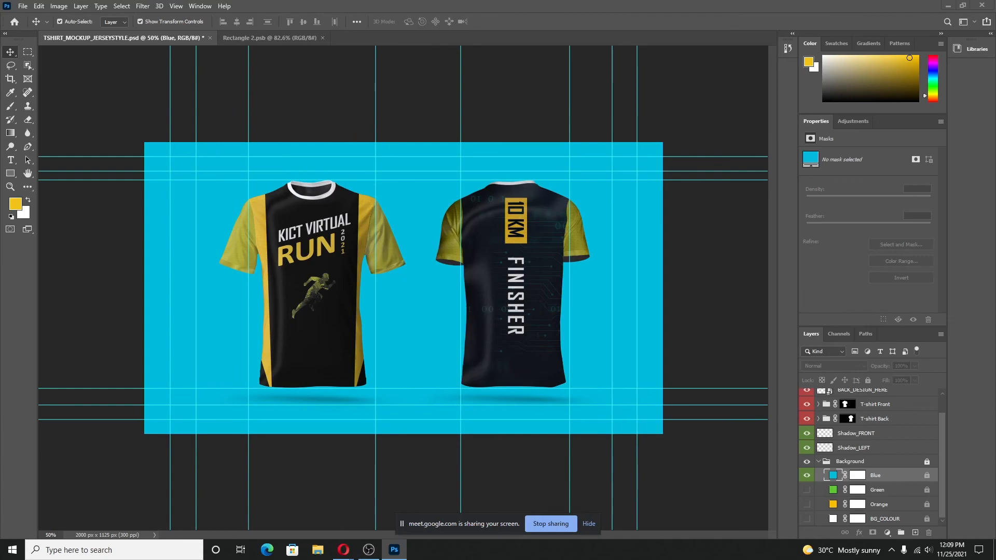
Step: Switch to Task Manager and examine the processor and memory use of the running processes
right_click(635, 549)
click(661, 506)
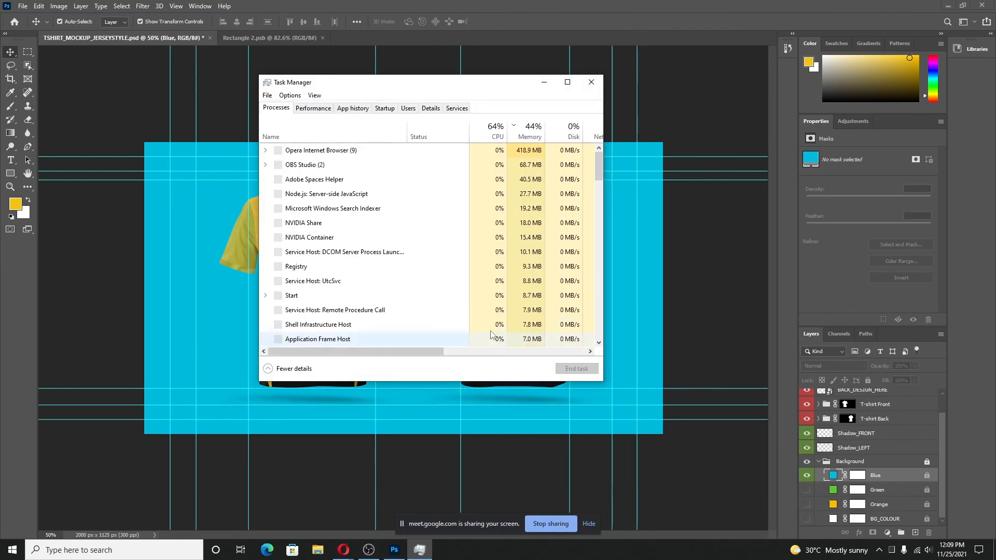
click(476, 151)
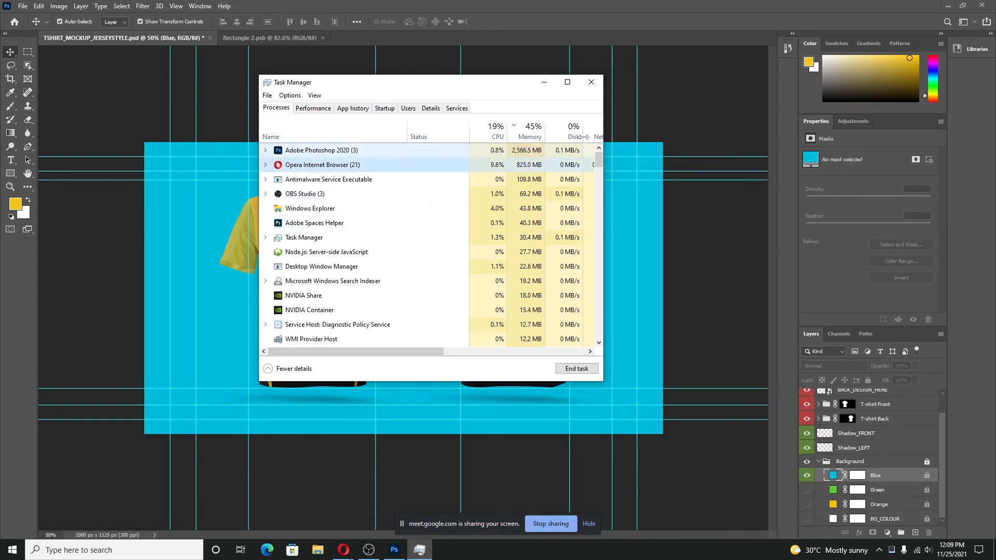
Step: Close Task Manager, find the Opera browser through the Windows search with "OPERA", and launch it
click(584, 88)
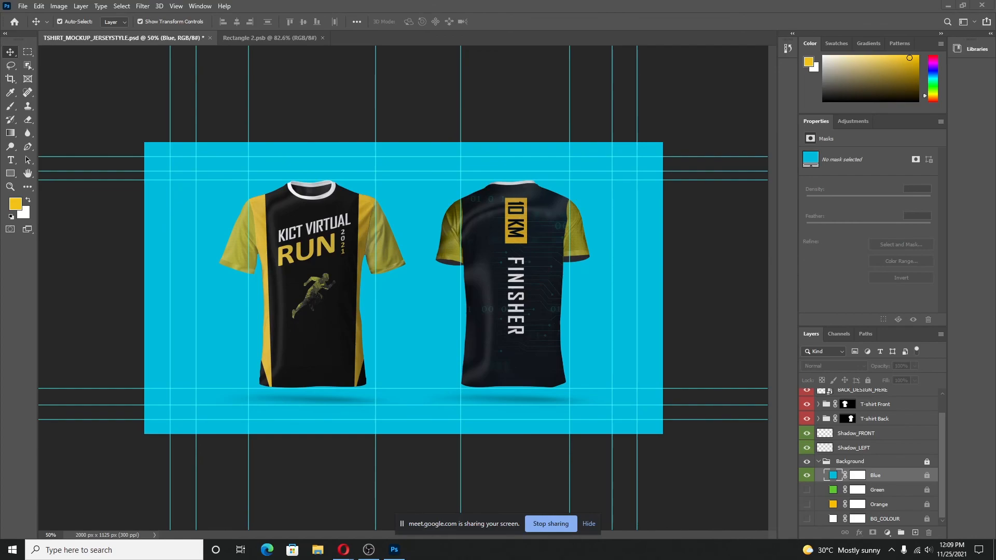
right_click(518, 557)
click(349, 545)
click(13, 550)
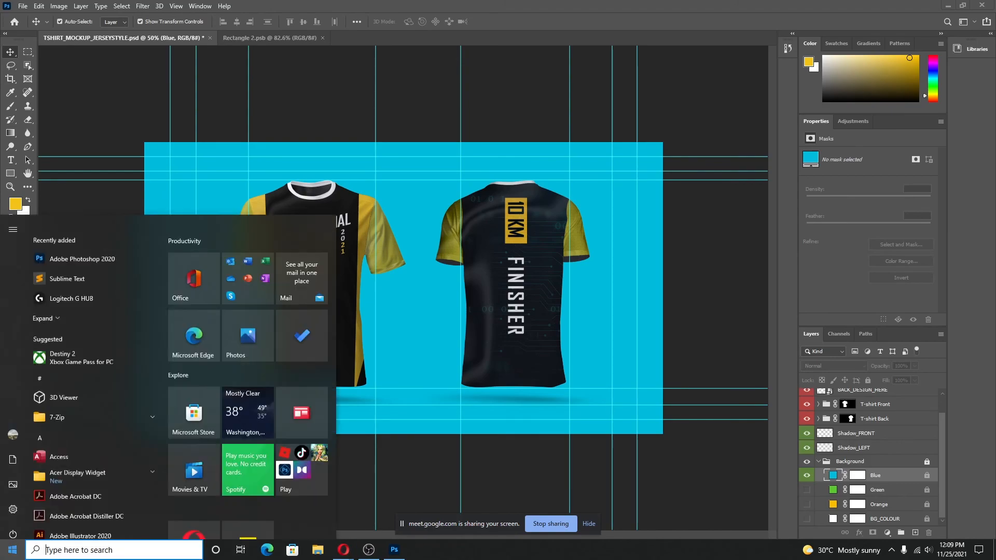
text(OPERA)
key(Return)
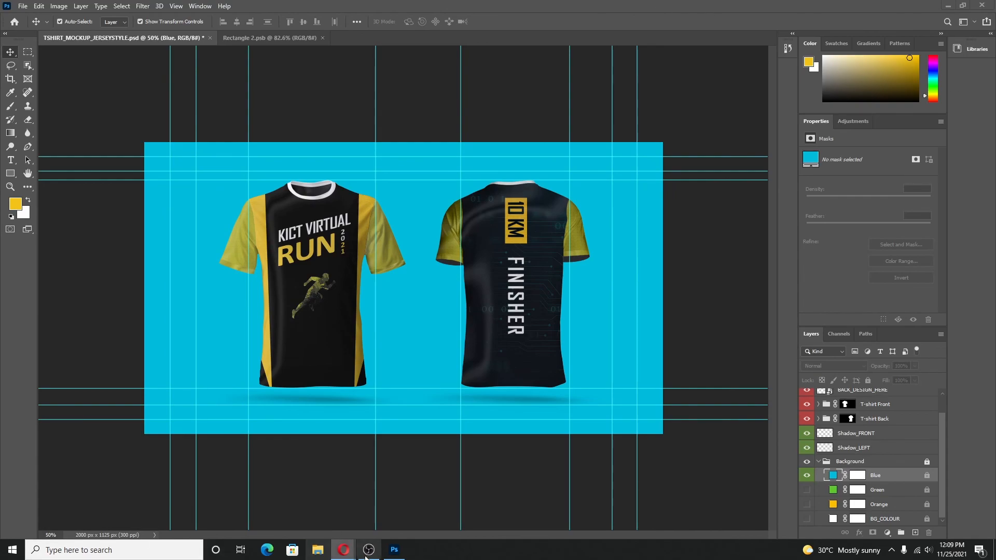
mouse_move(343, 549)
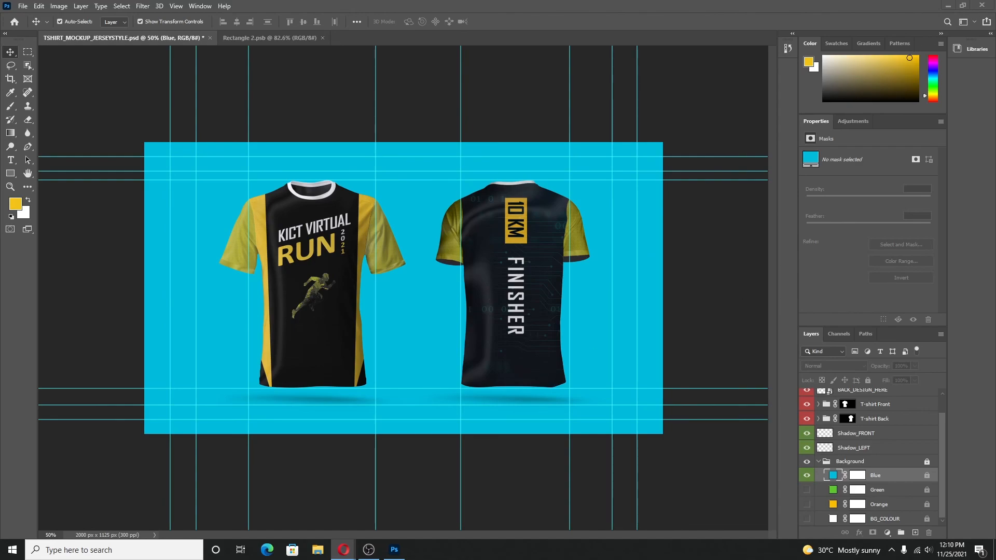
Step: Quit Photoshop and save the changes to TSHIRT_MOCKUP_JERSEYSTYLE.psd
click(975, 5)
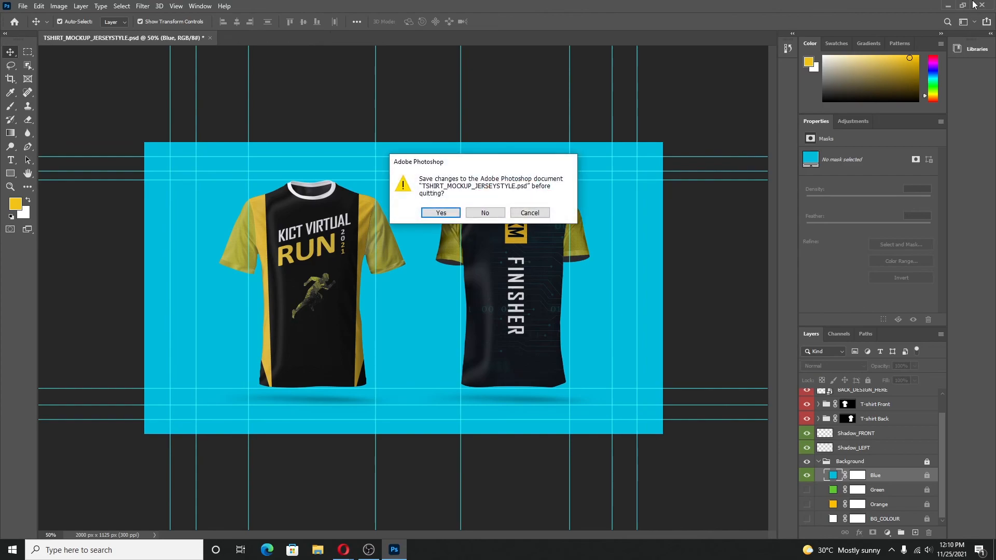
click(447, 212)
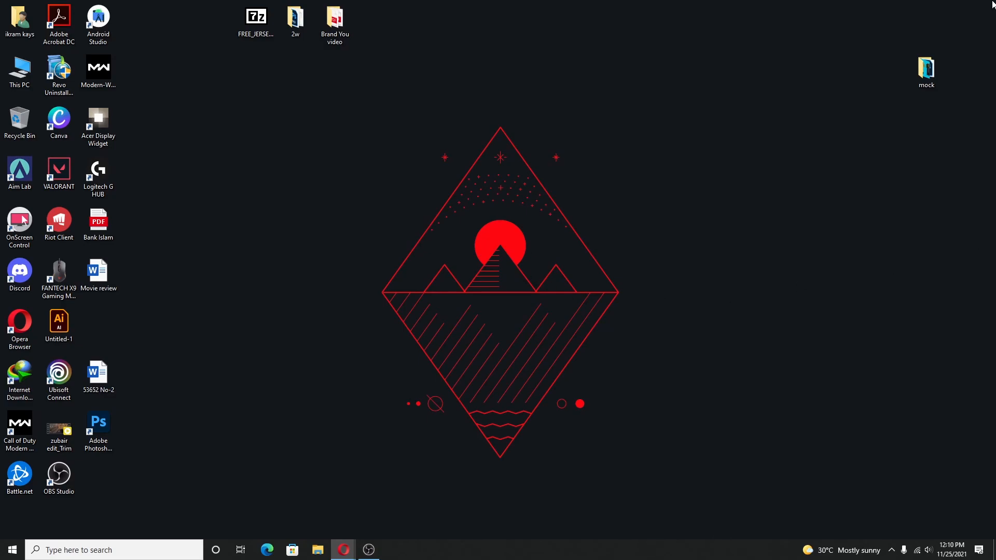
Step: Switch to Opera to check the Attendance spreadsheet and the Google Meet call, and bring up the OBS Studio window
drag(995, 155, 547, 0)
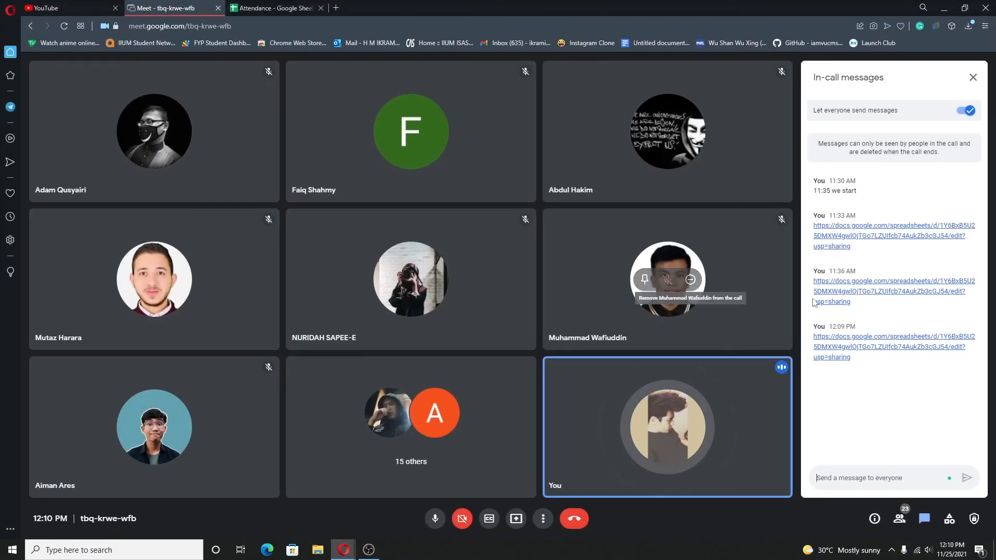
click(301, 8)
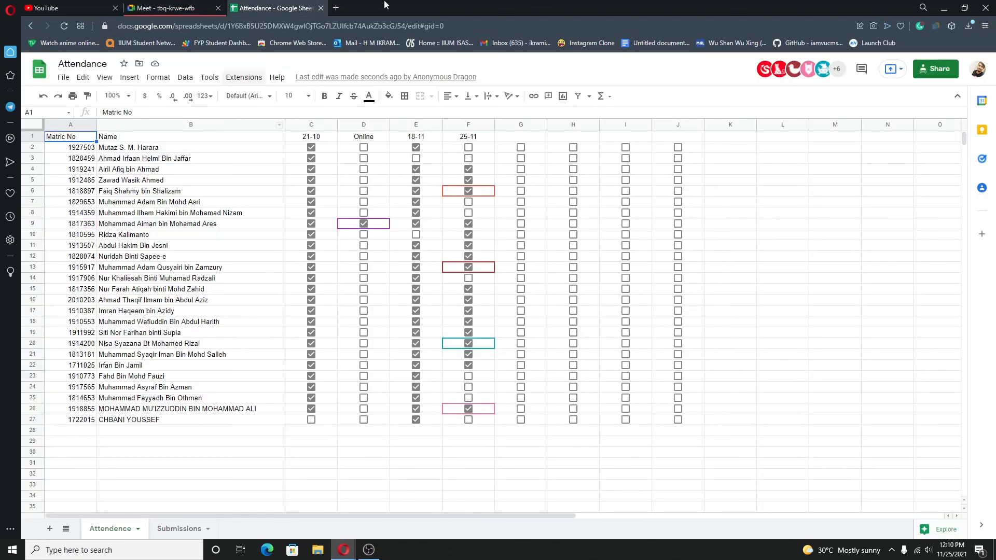
click(166, 8)
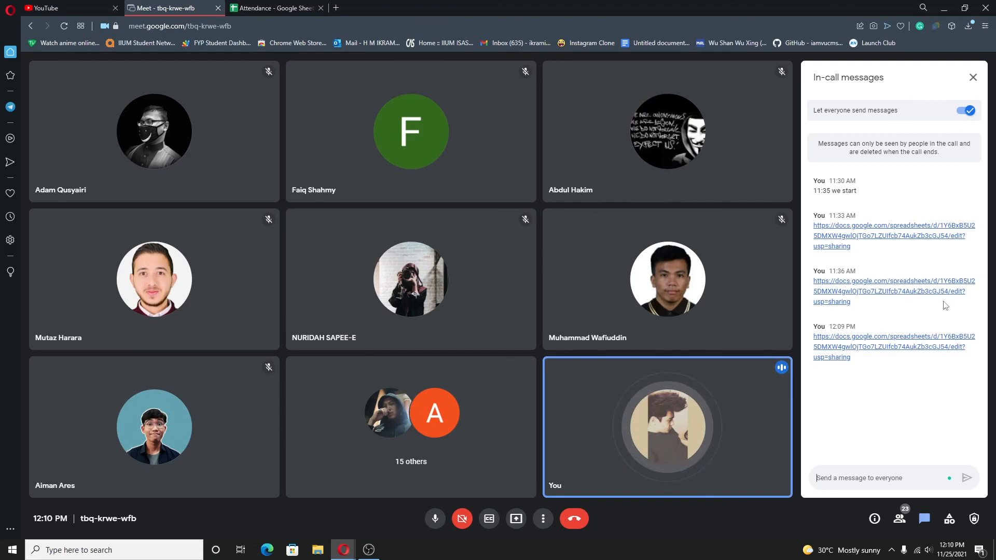
click(369, 550)
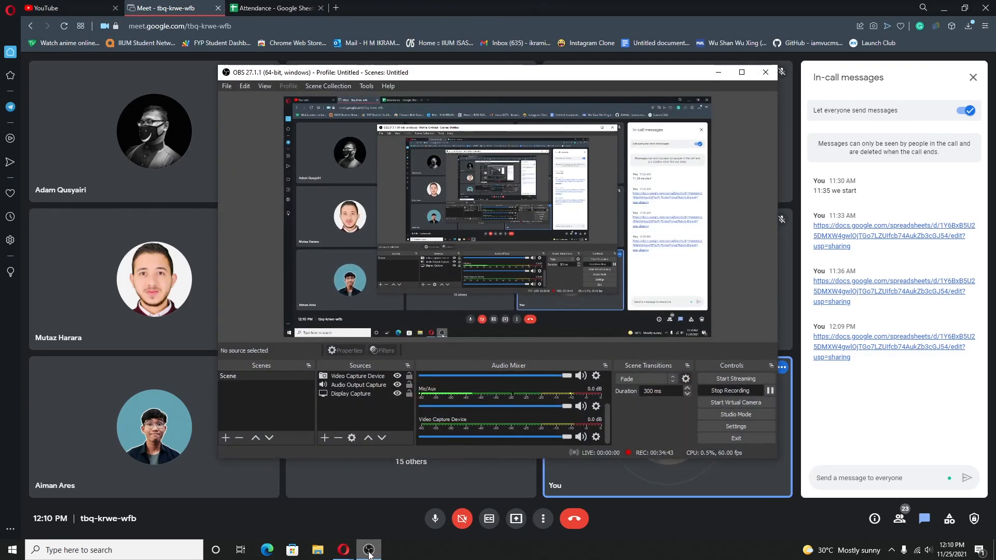